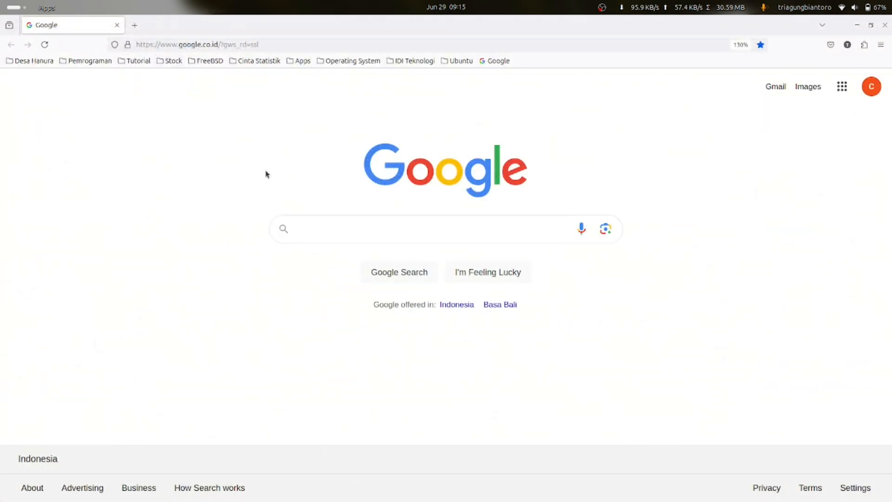
- Search Google for "wps" and open the Download page of the official WPS Office site
click(312, 234)
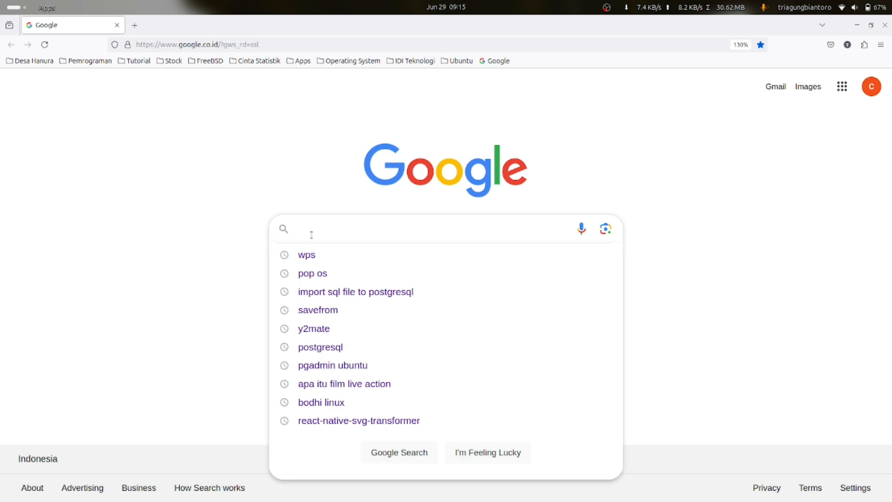
text(wps)
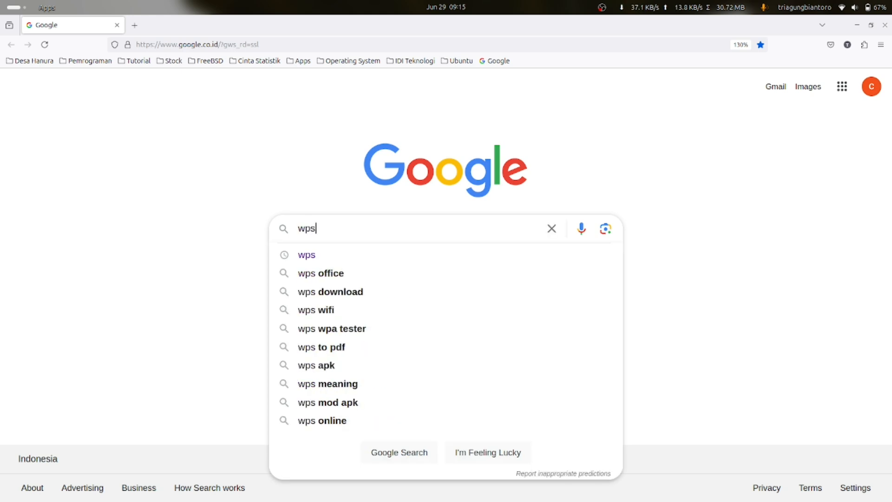
key(Return)
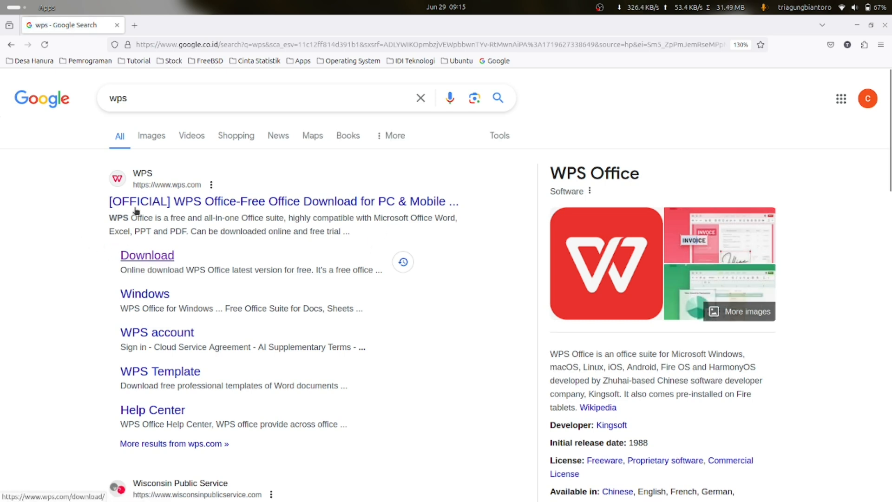
click(152, 255)
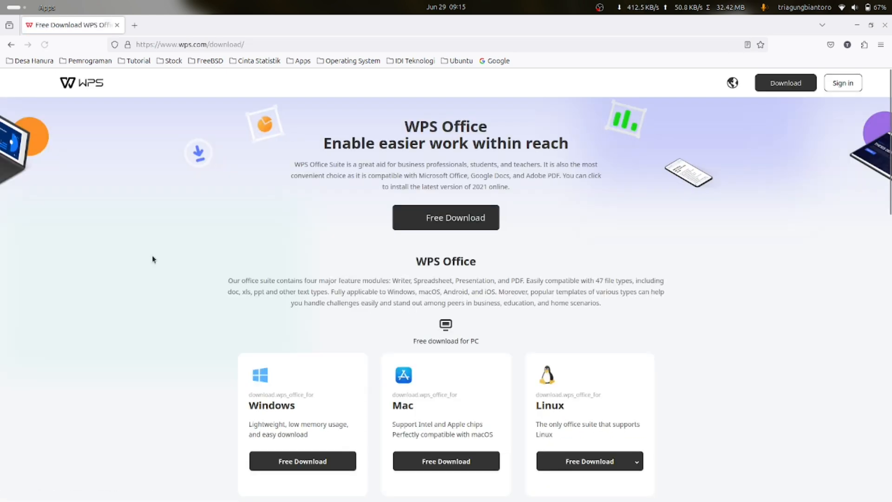
- Examine which package formats the WPS Office download page offers for Linux
scroll(213, 198, down, 3)
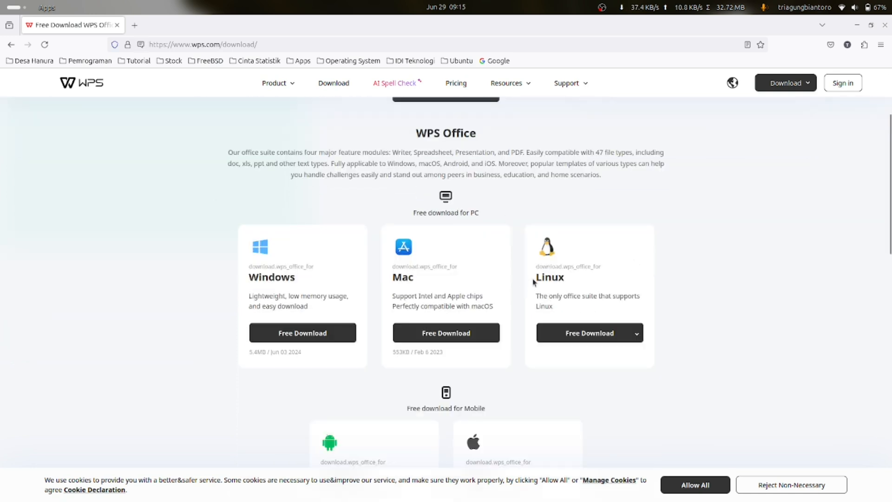
drag(534, 280, 573, 299)
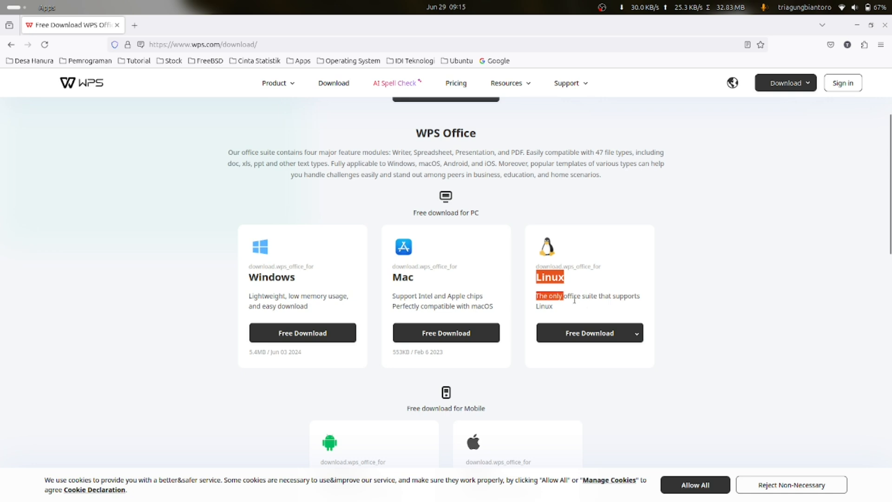
click(576, 302)
mouse_move(624, 329)
scroll(705, 306, down, 3)
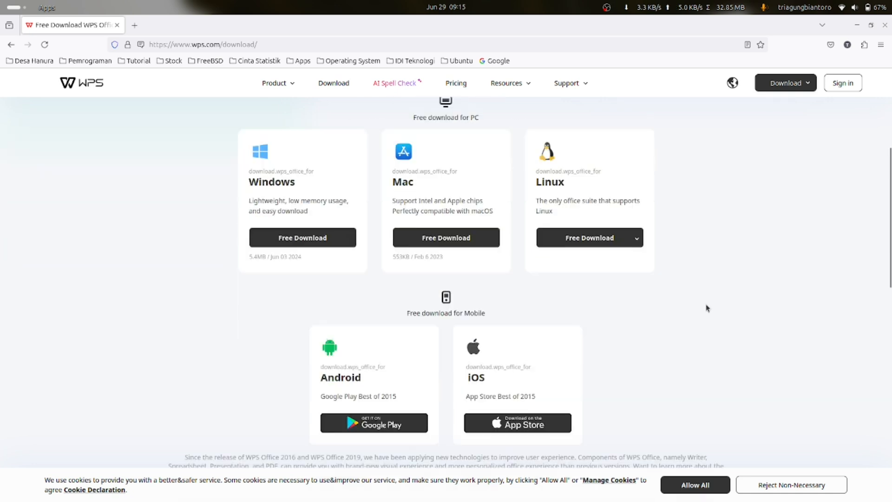
mouse_move(640, 209)
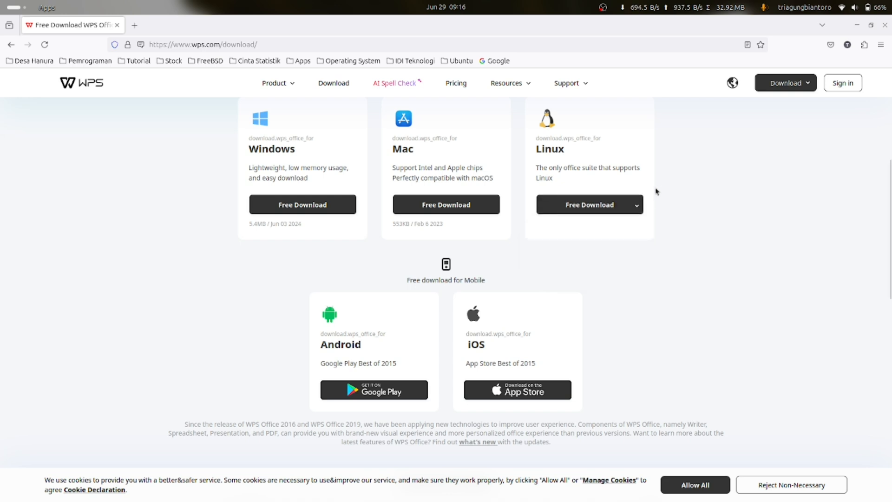
mouse_move(597, 212)
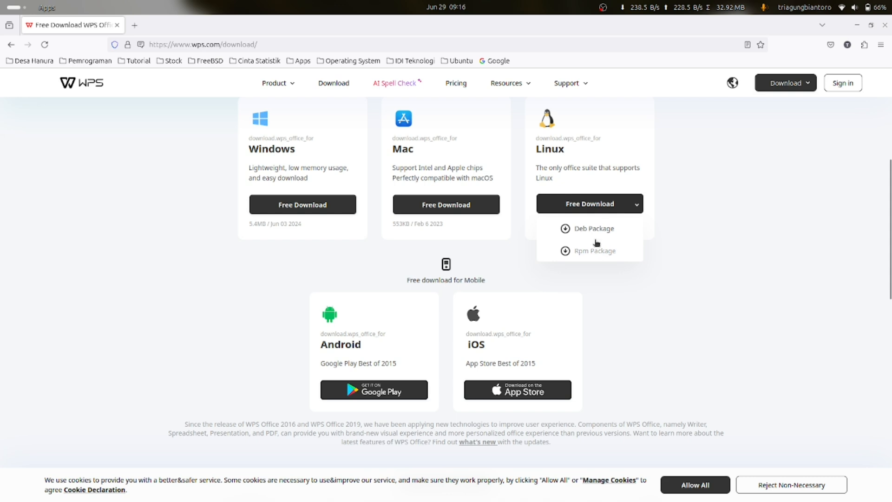
- In a new browser tab, search Google for "visual code" and open the Visual Studio Code download page
click(144, 29)
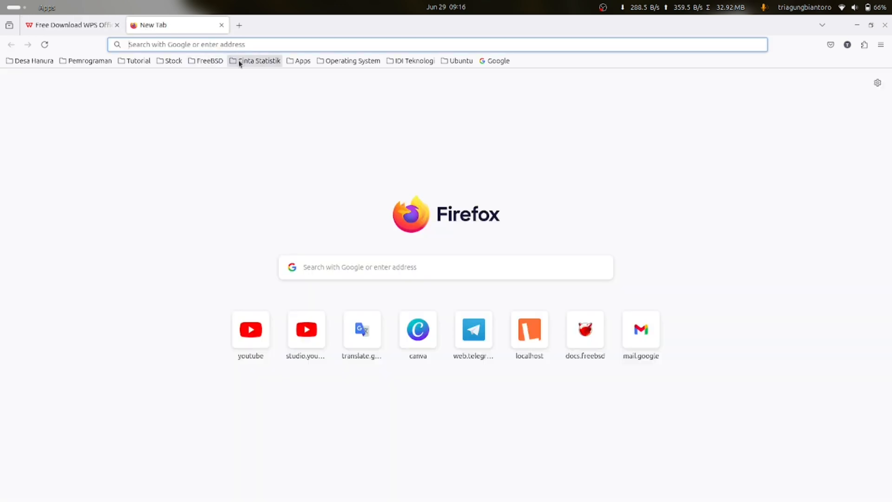
click(495, 62)
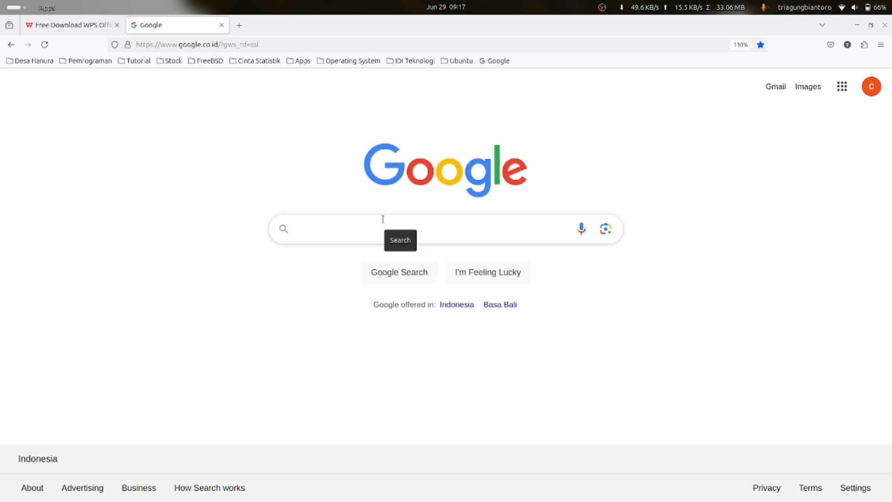
click(382, 219)
text(visual code)
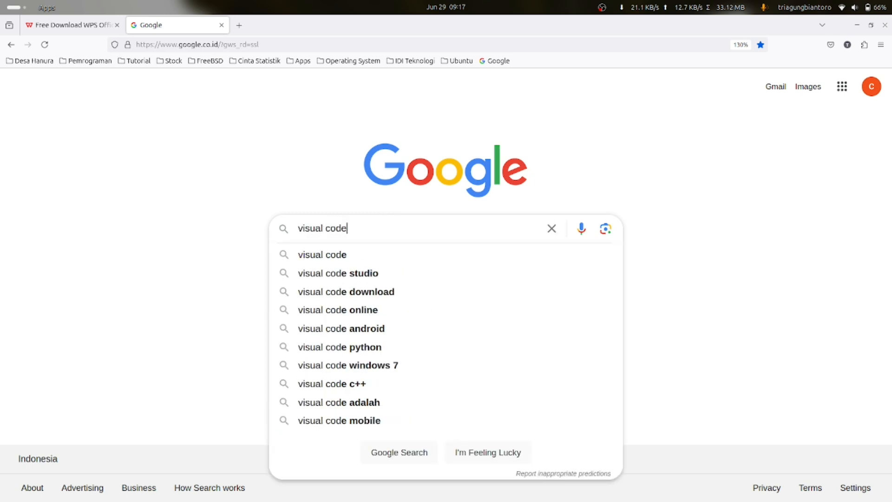
key(Return)
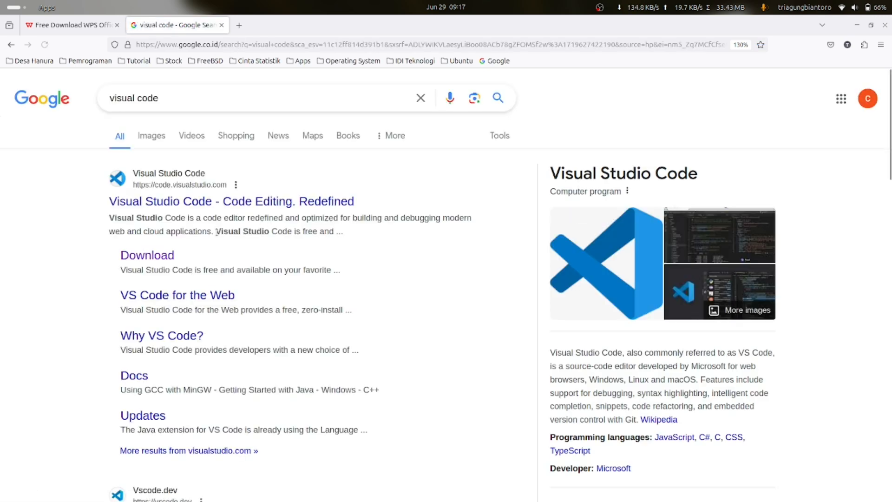
click(166, 256)
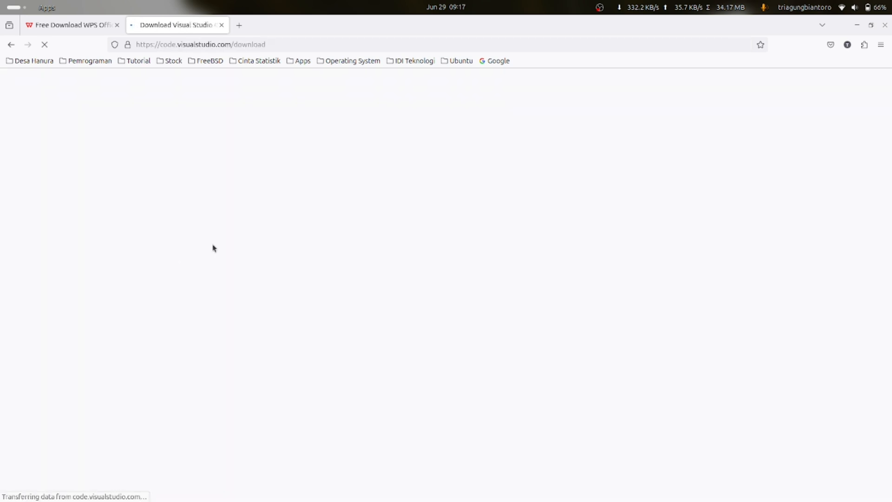
- Enlarge the Visual Studio Code download page to 130% and examine the Linux packages
scroll(258, 200, down, 3)
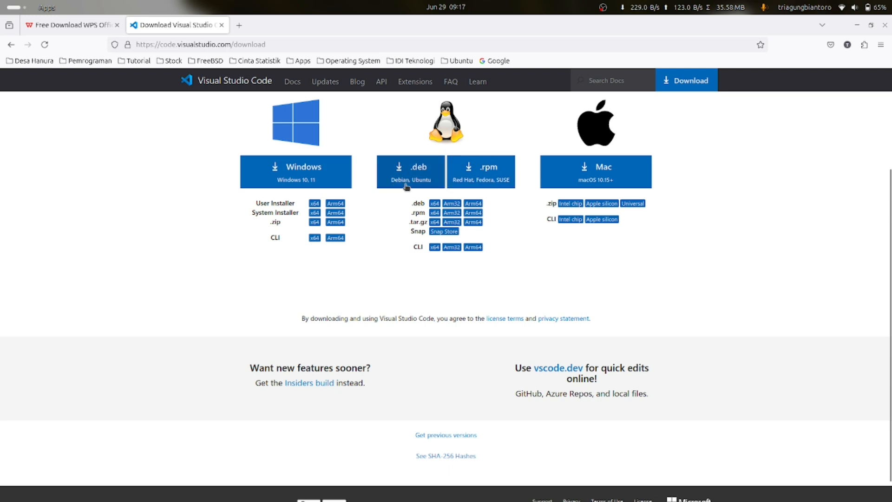
key(ctrl+plus)
key(ctrl+plus)
key(ctrl+plus)
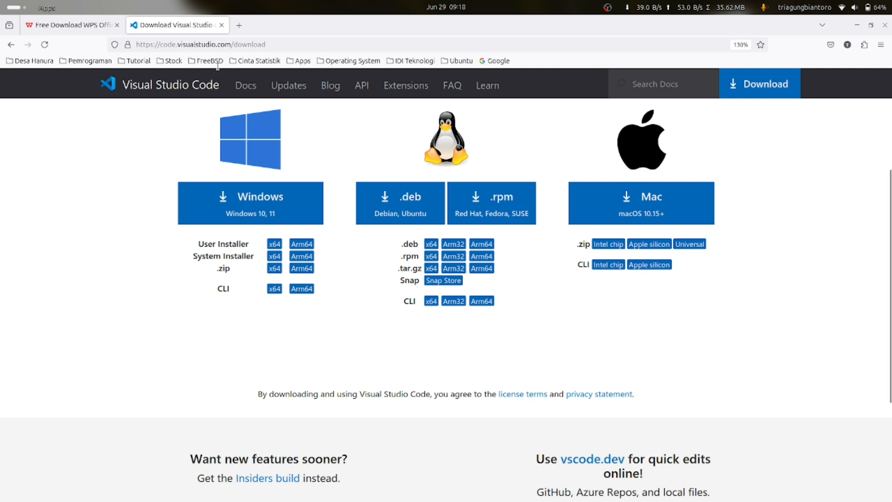
- In another new tab, search Google for "nixos" and open the Nix & NixOS home page
click(239, 26)
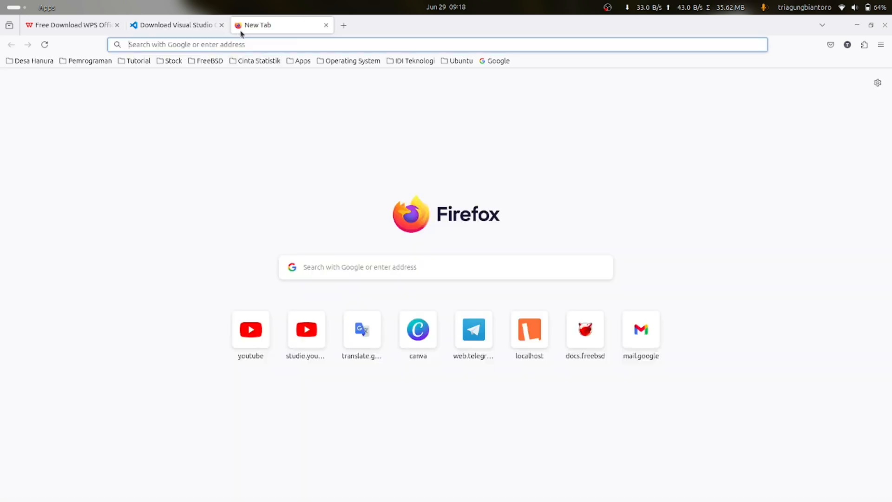
click(497, 61)
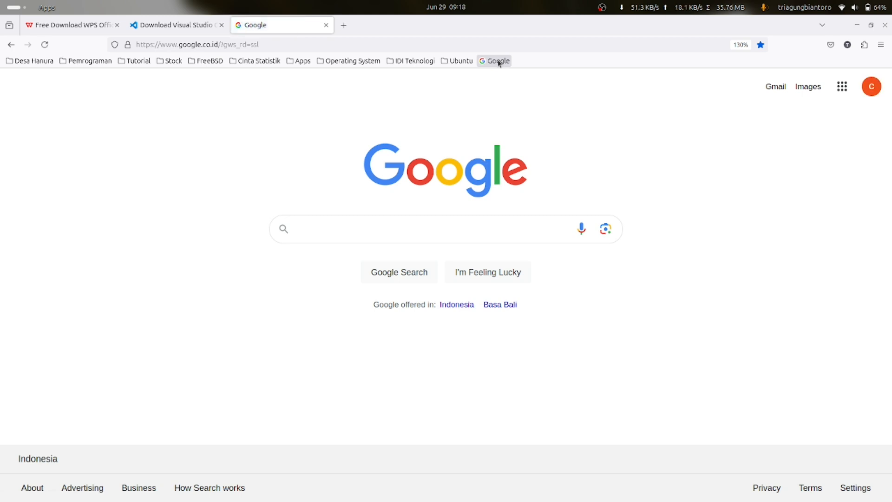
text(nixos)
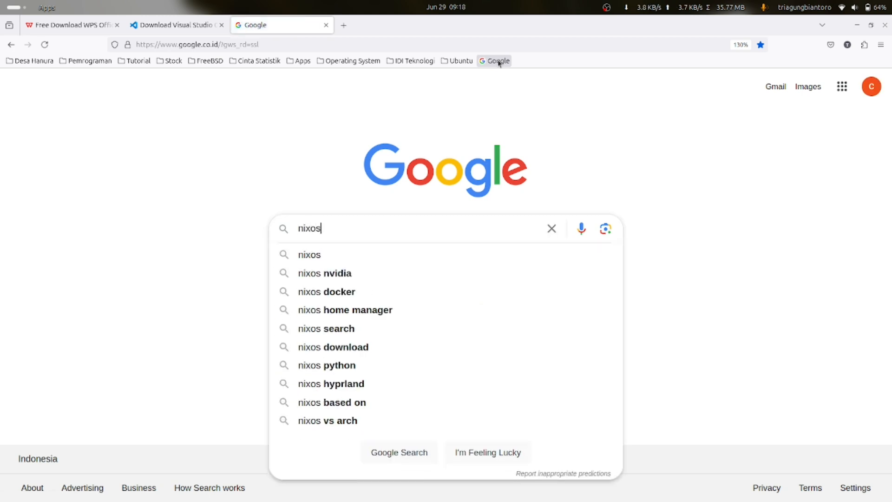
key(Return)
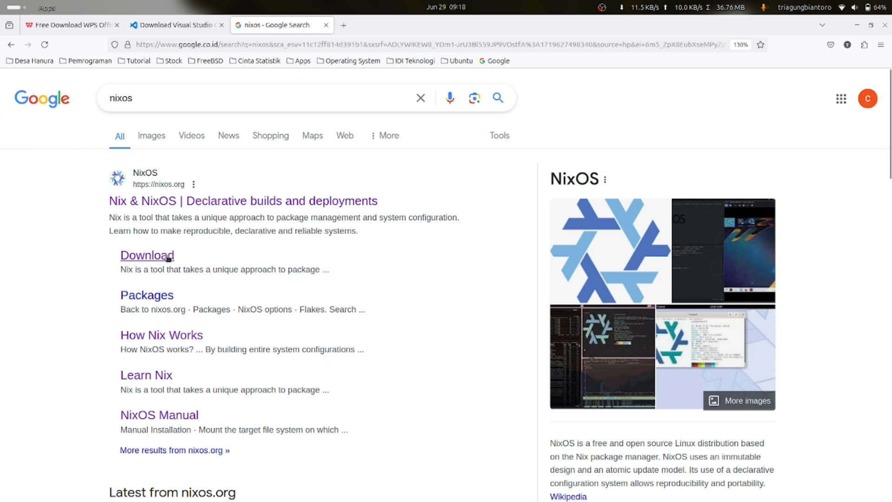
click(375, 202)
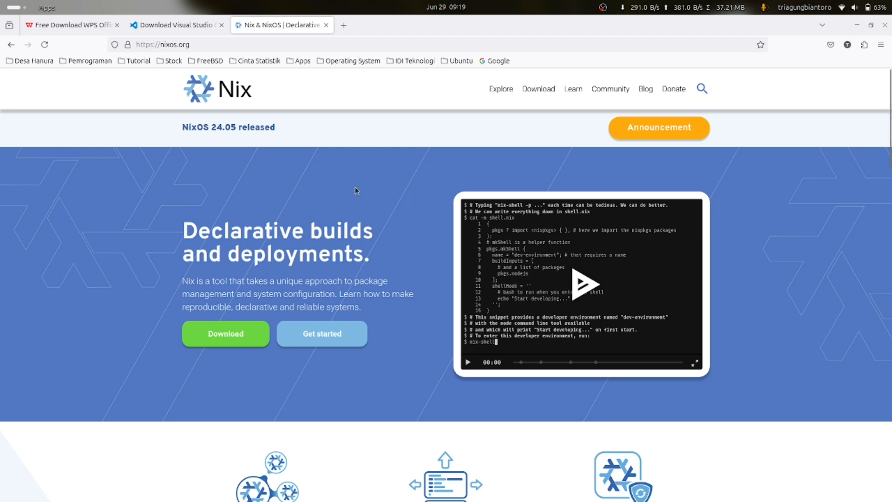
- Return to the Visual Studio Code download page and start downloading the .deb package for Debian and Ubuntu with the download manager
click(163, 31)
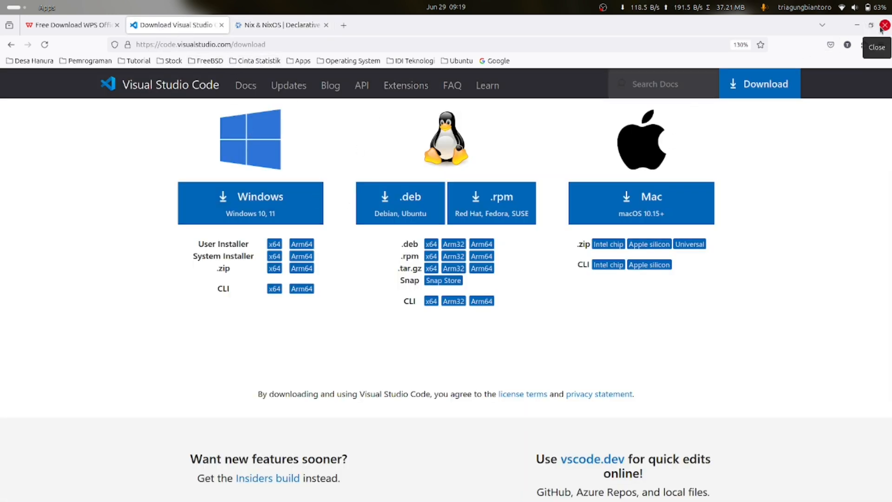
scroll(406, 293, up, 3)
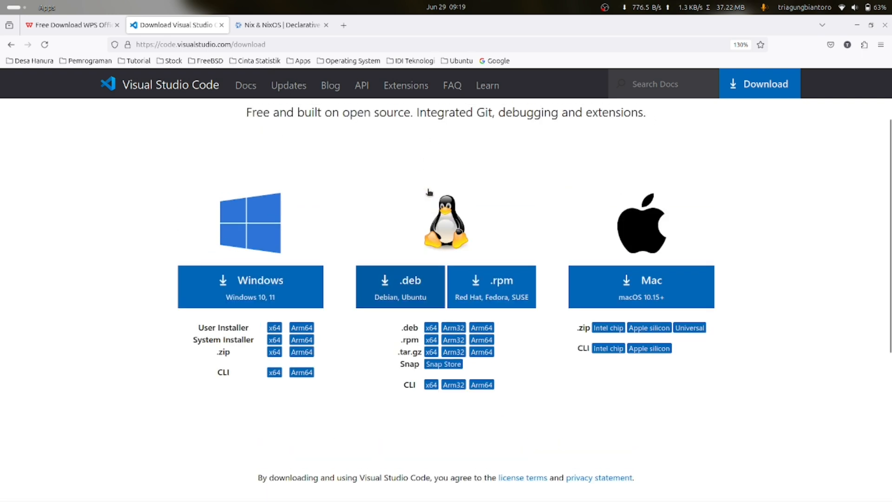
click(400, 292)
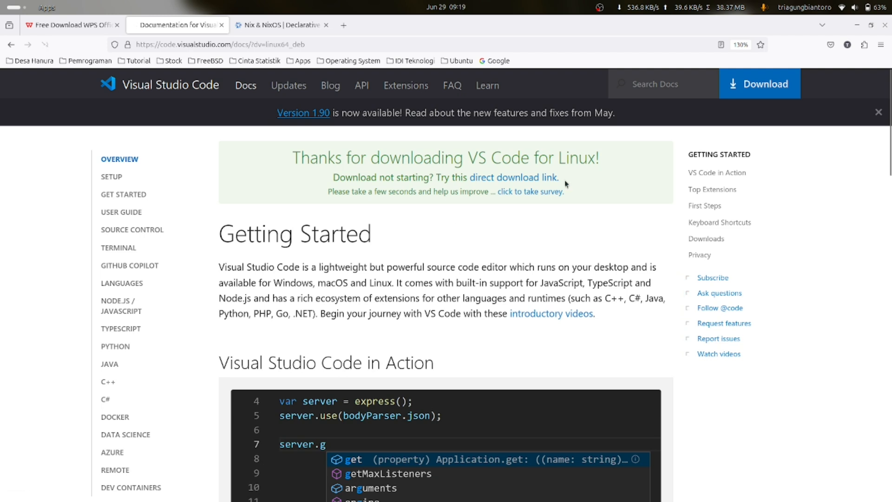
drag(486, 266, 476, 265)
mouse_move(460, 232)
mouse_down()
mouse_move(463, 195)
mouse_move(456, 247)
mouse_up()
click(453, 303)
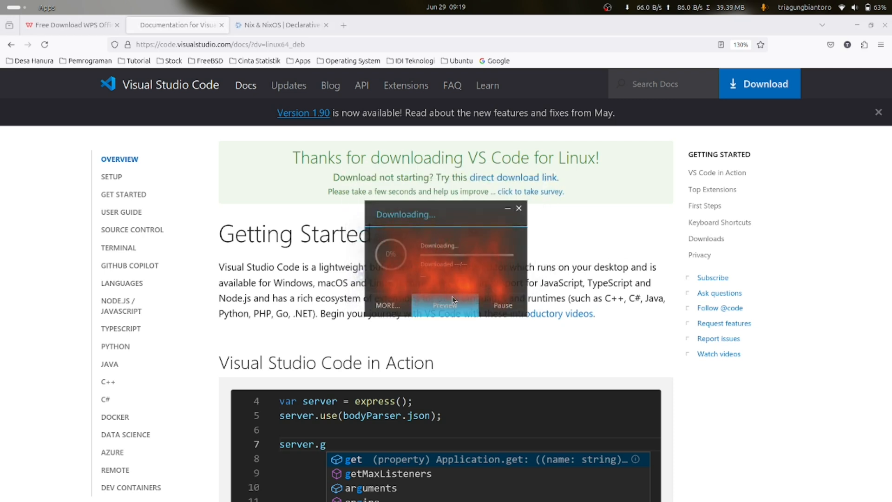
- Shift the download progress window aside and check its additional options
drag(448, 212, 400, 211)
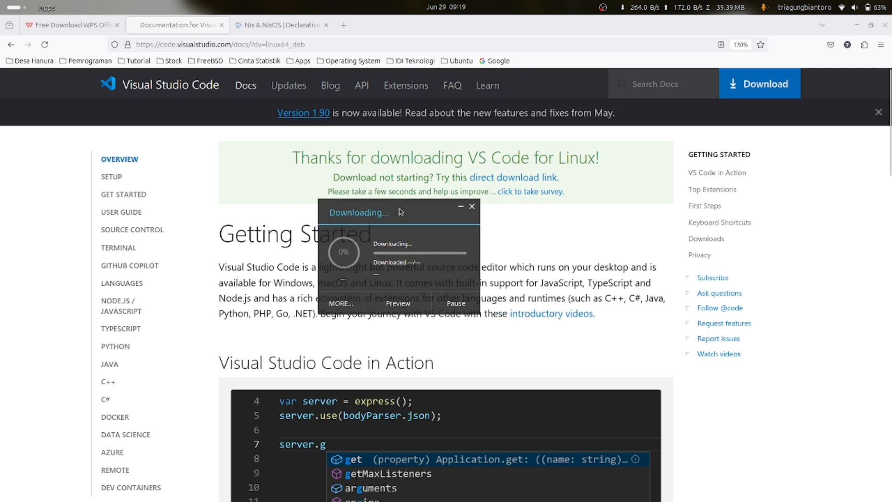
click(351, 300)
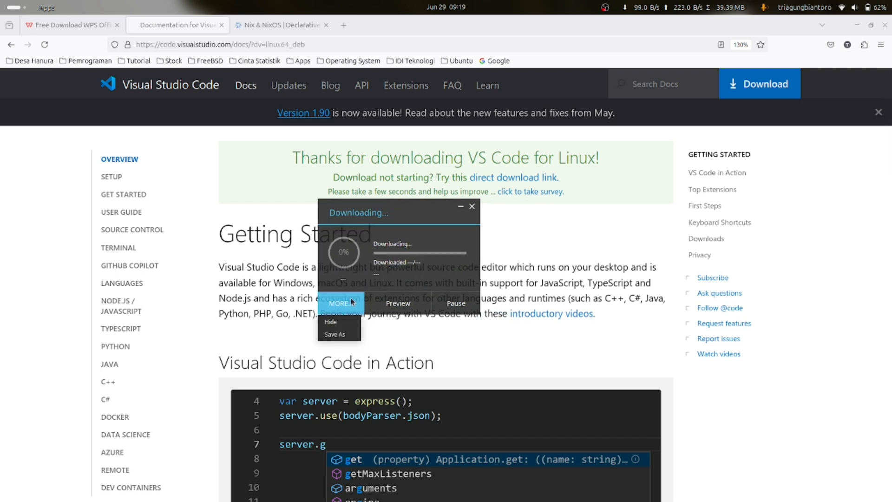
click(386, 288)
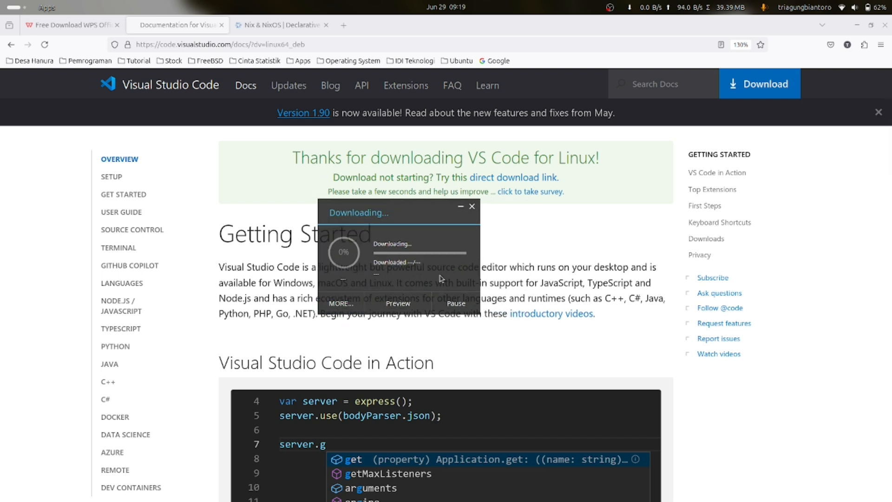
- Switch to the XDM download manager by launching it from the application overview
mouse_move(537, 501)
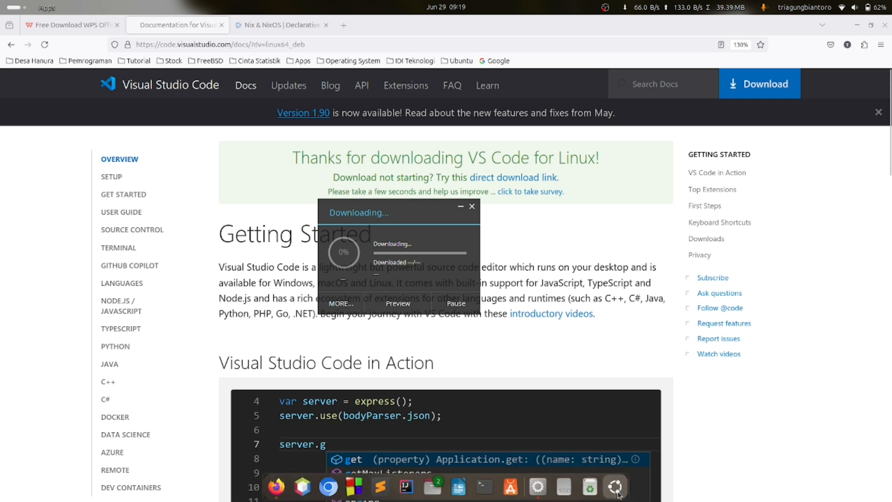
click(617, 493)
scroll(544, 291, down, 3)
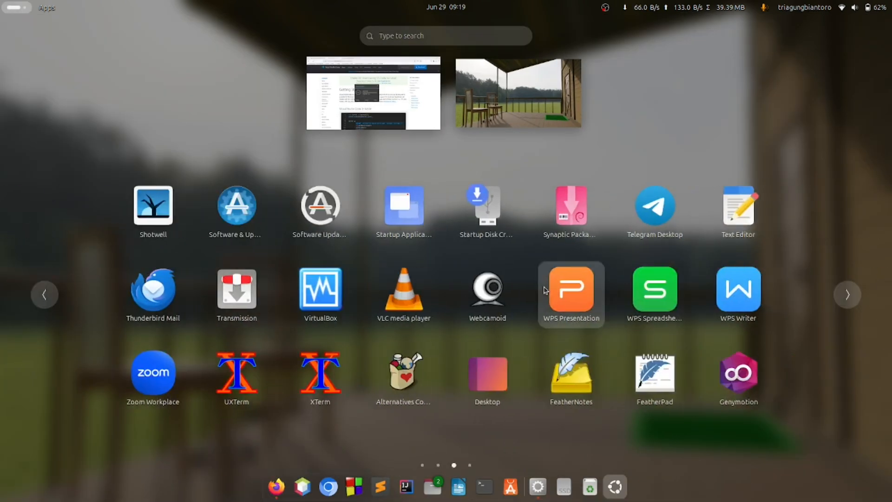
click(236, 374)
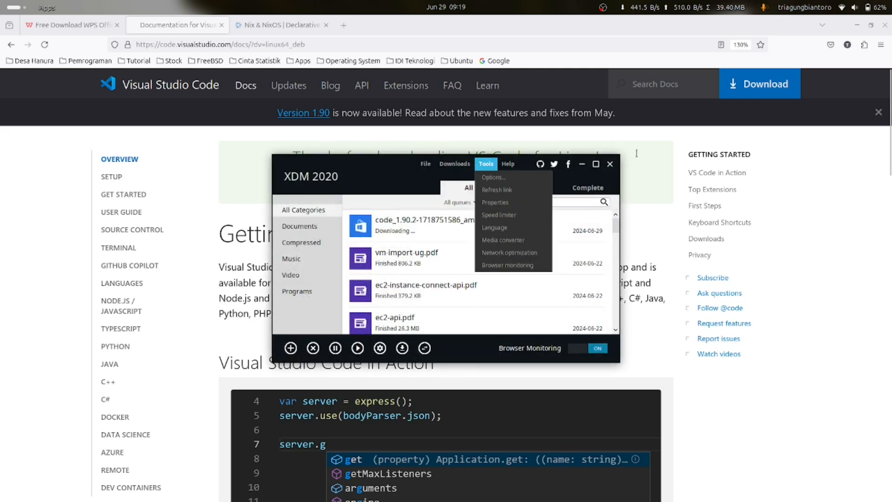
- Place the XDM window and the download progress window side by side and look through the list of downloads
drag(338, 169, 515, 163)
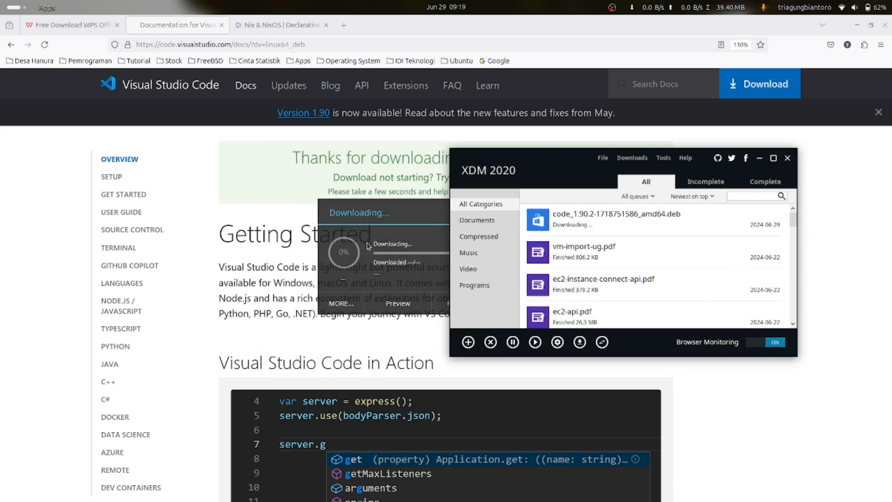
drag(398, 210, 250, 212)
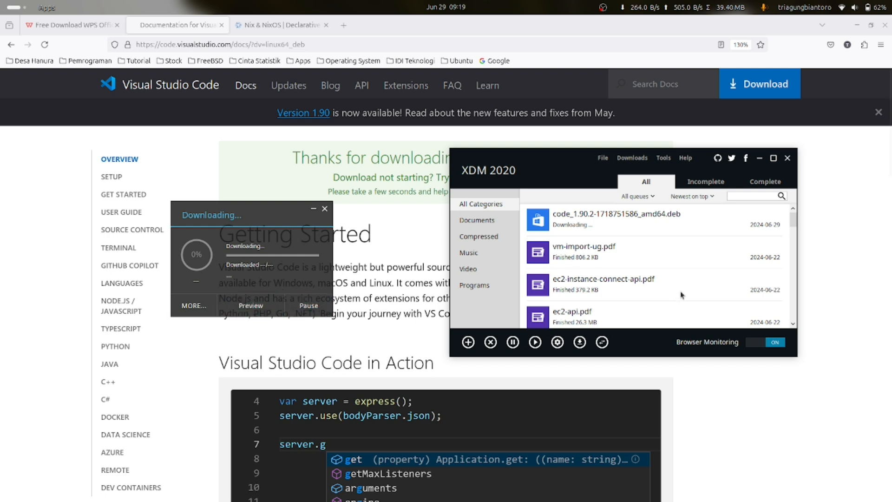
scroll(720, 325, down, 3)
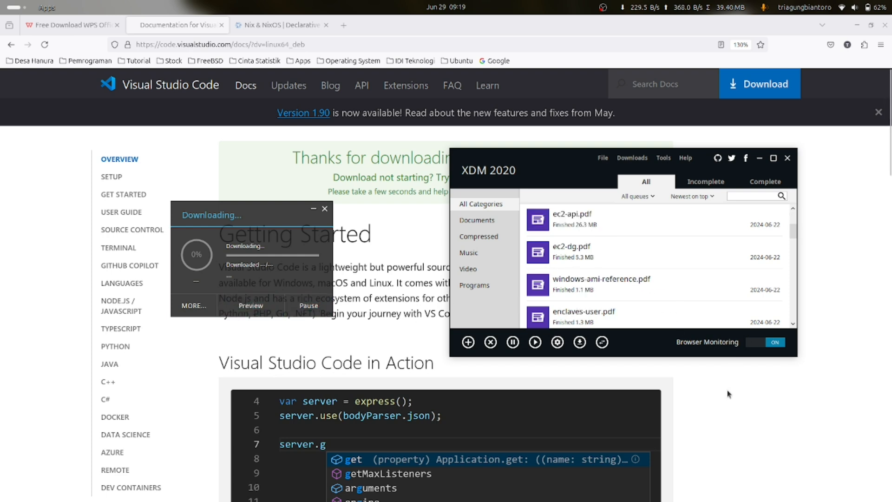
scroll(621, 260, up, 3)
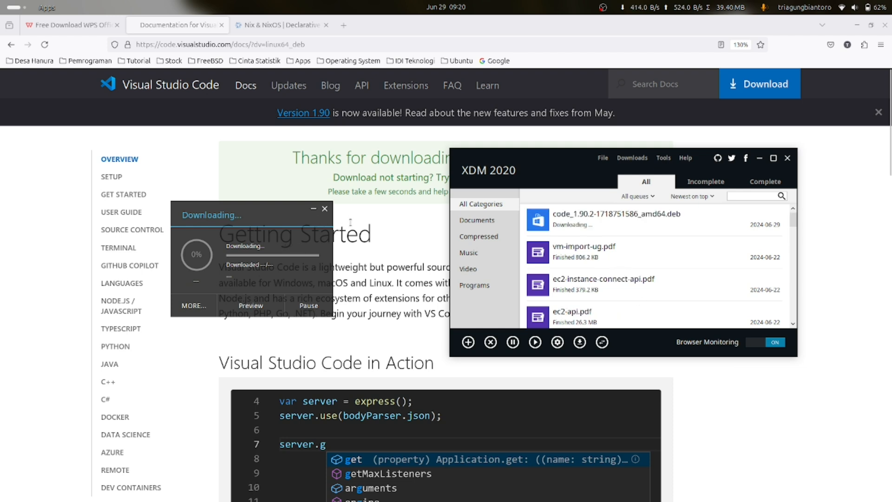
- Bring the browser back to the front and close the Visual Studio Code and NixOS tabs
click(709, 383)
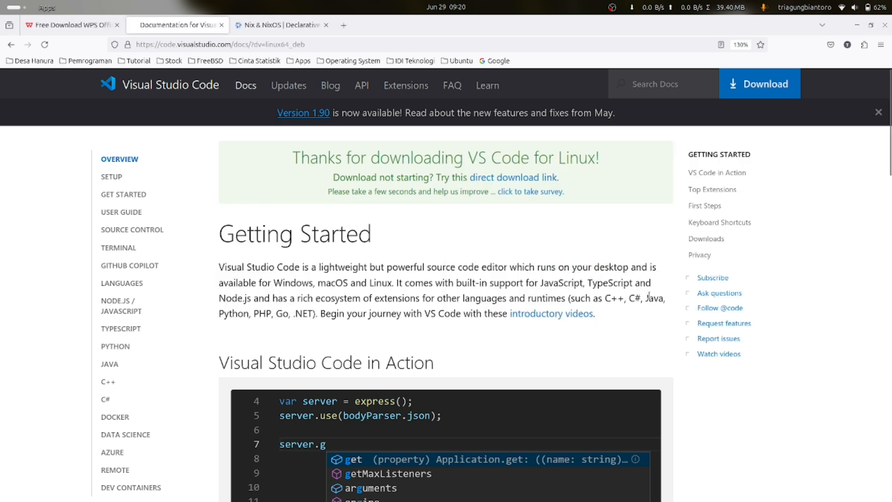
click(221, 26)
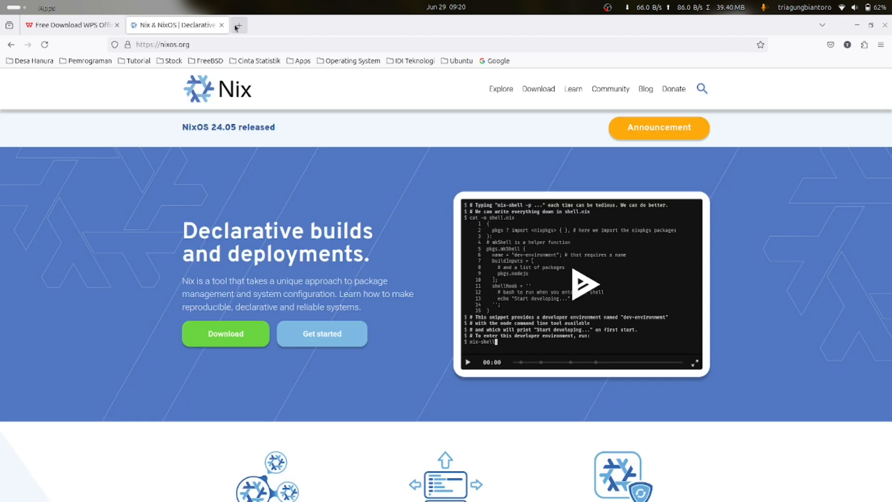
click(224, 25)
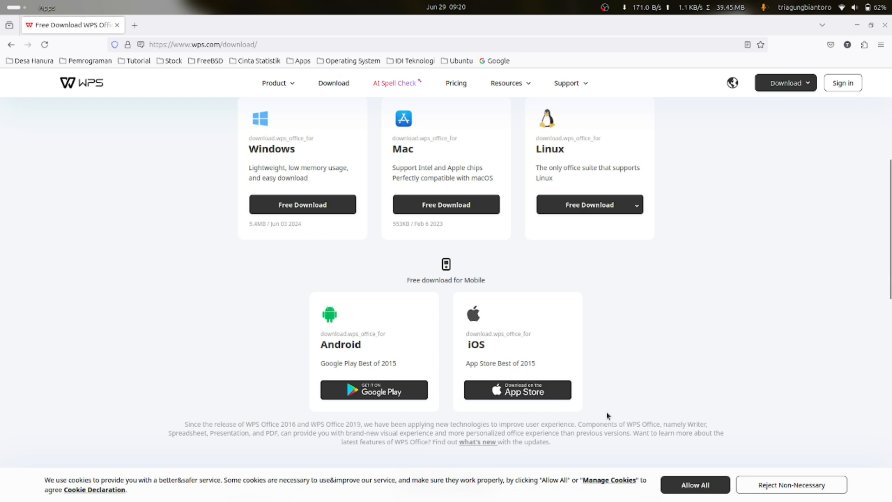
- Minimize the browser and close both the download progress window and the XDM window
click(857, 26)
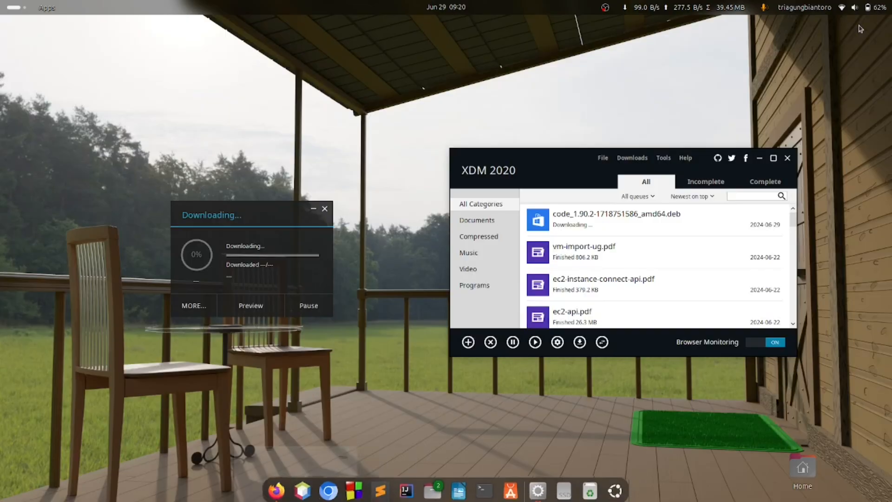
click(325, 209)
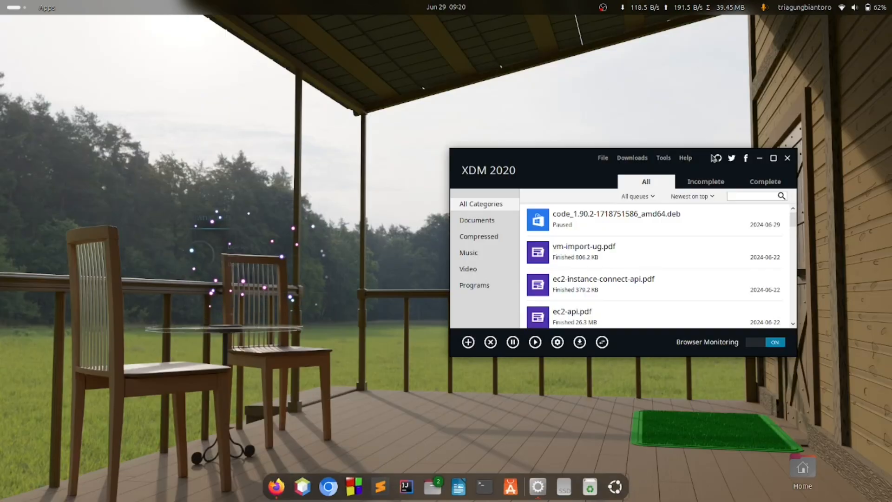
click(787, 158)
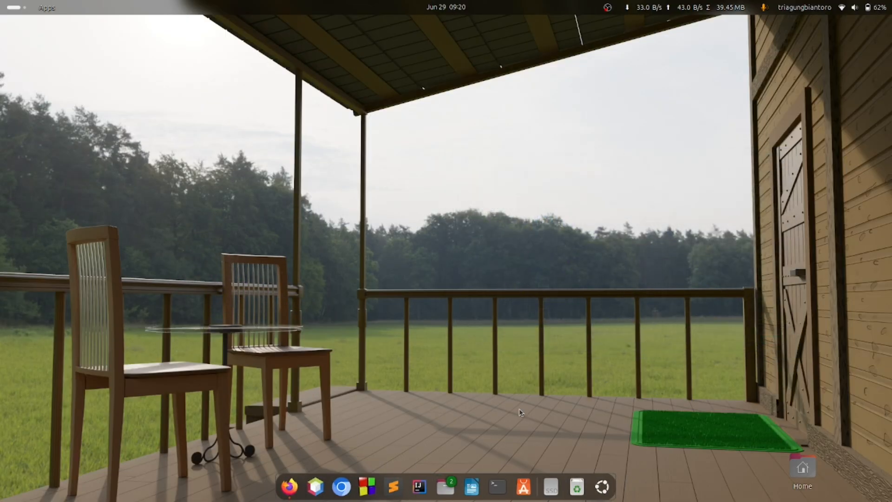
- Briefly open App Center from the dock and close it again
click(524, 486)
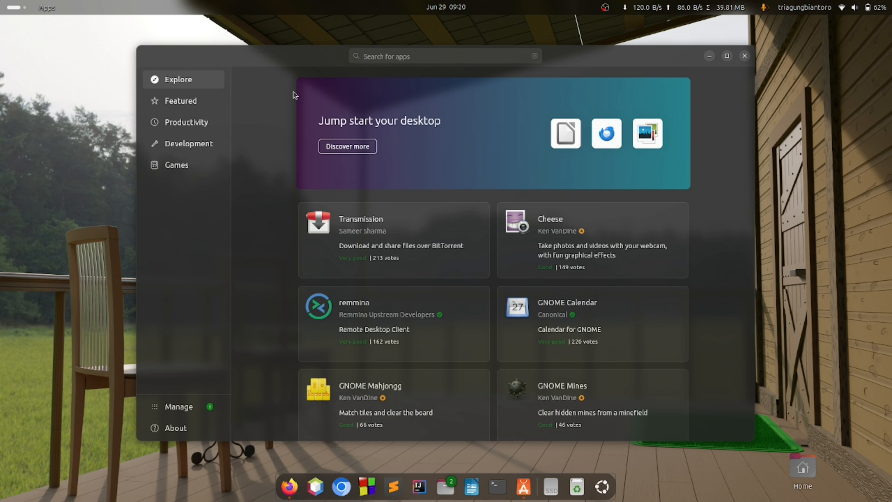
drag(295, 65, 275, 61)
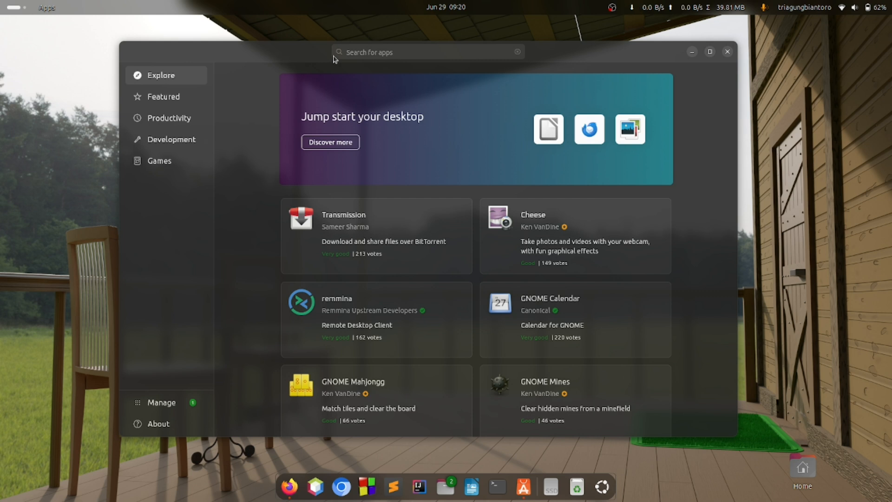
drag(304, 58, 316, 56)
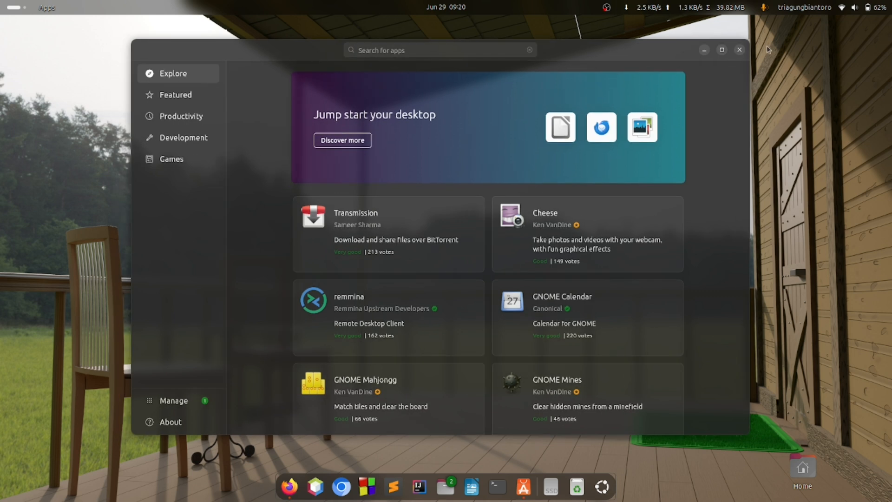
click(740, 51)
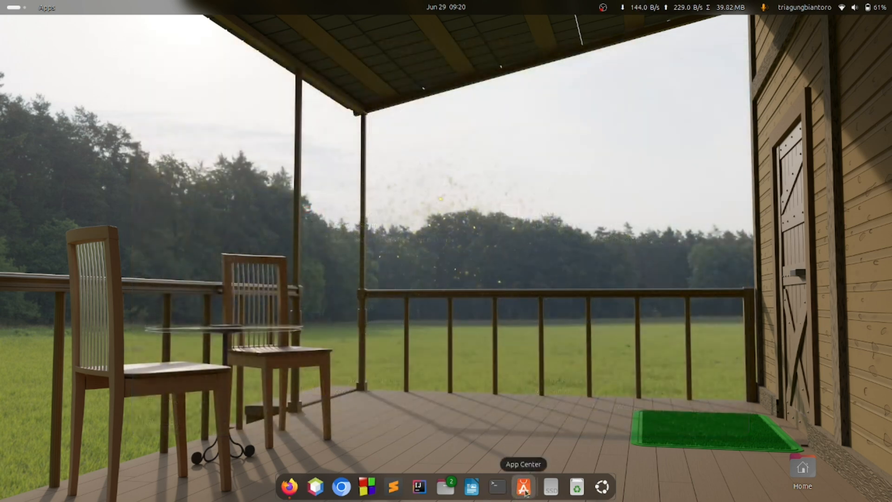
- Search the application overview for "app" and launch App Center from it
click(602, 487)
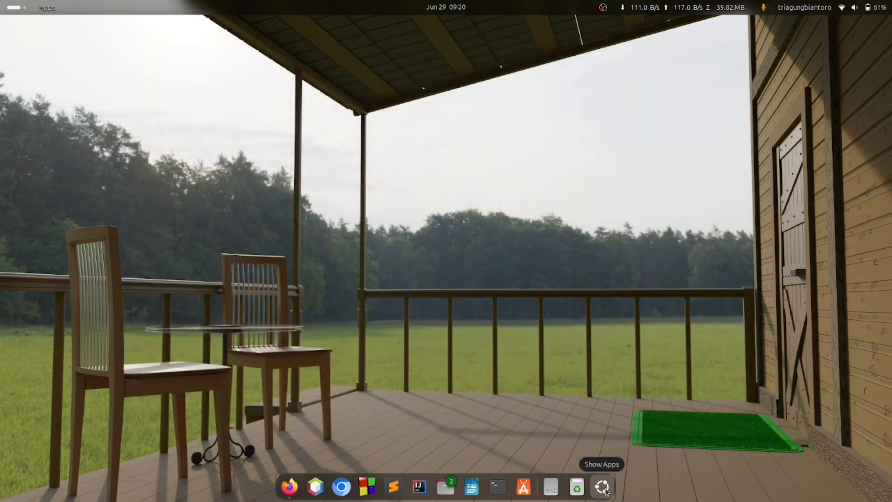
scroll(489, 316, down, 2)
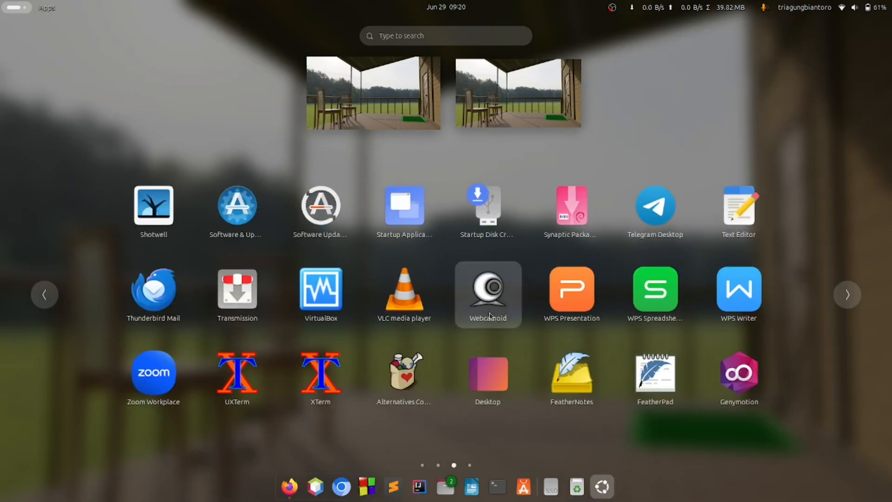
text(appl)
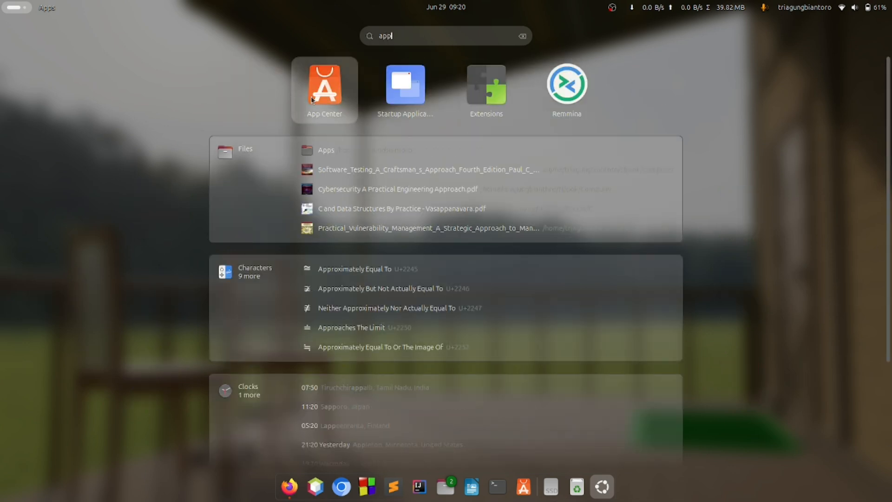
click(312, 98)
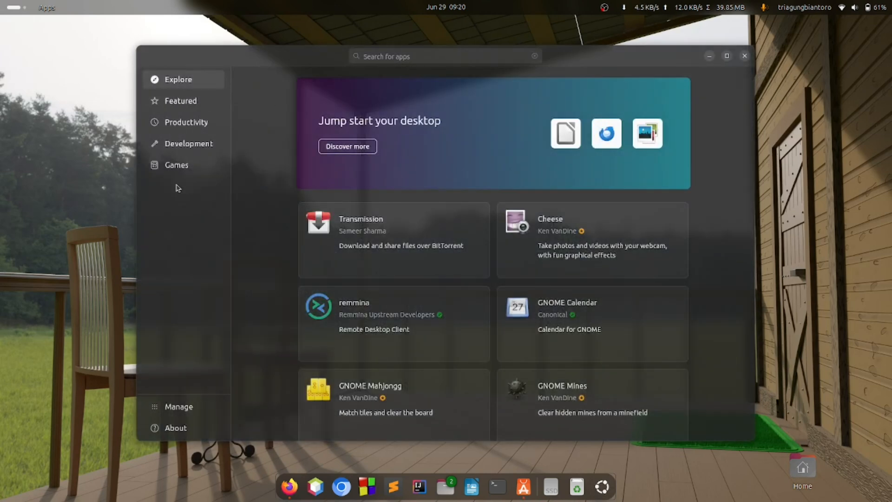
- Look through the applications offered in App Center's Productivity and Development categories
click(195, 124)
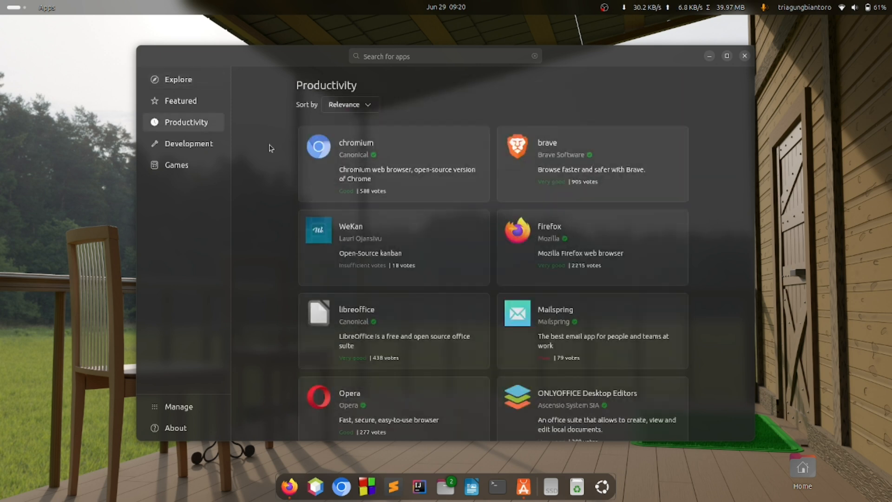
scroll(397, 213, down, 2)
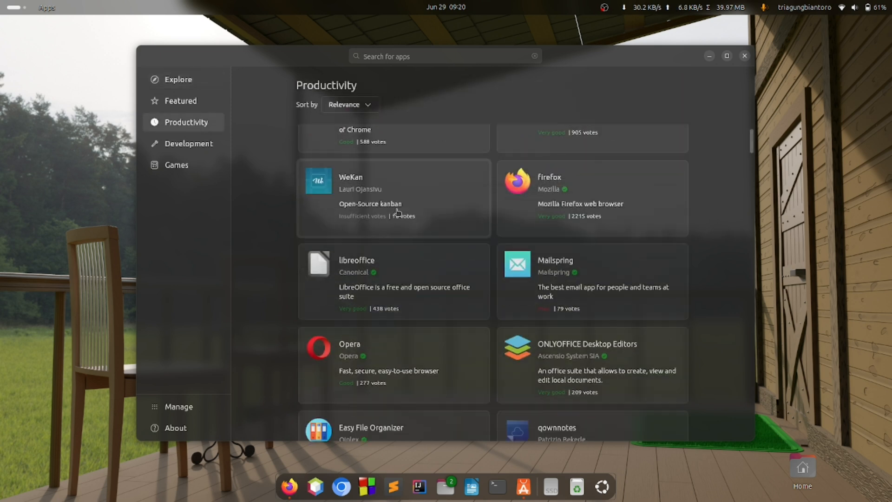
click(201, 147)
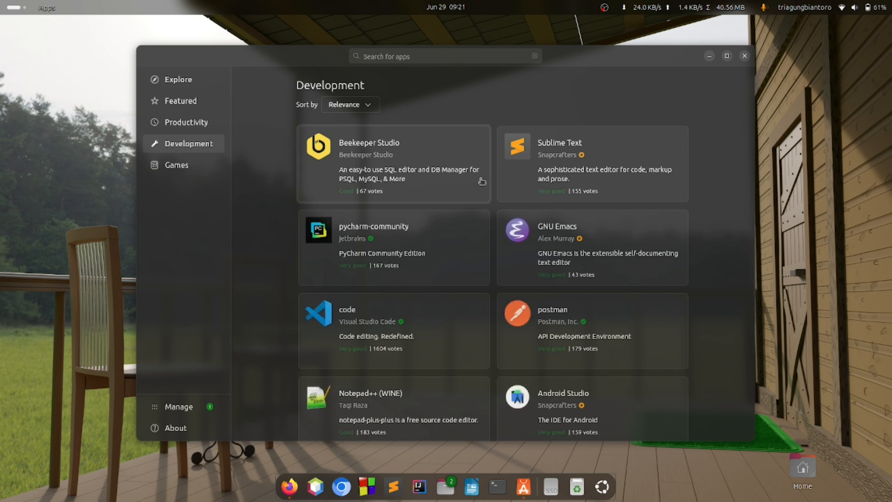
scroll(443, 196, down, 5)
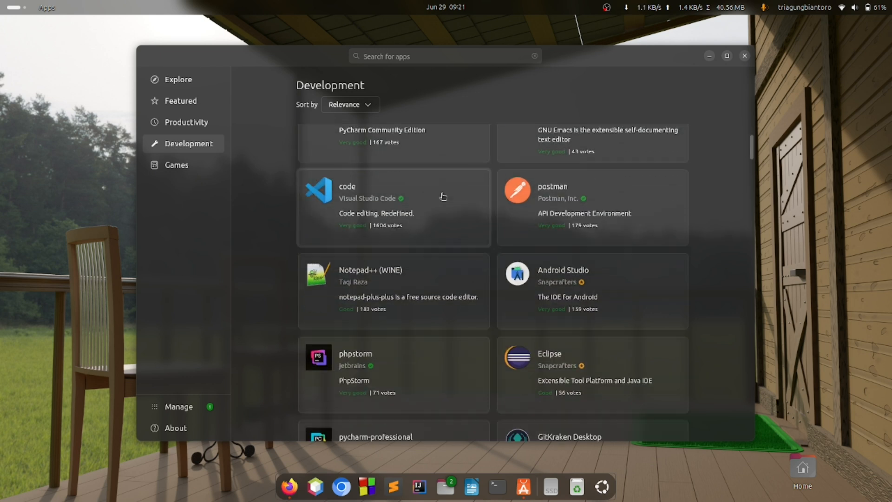
scroll(443, 196, down, 2)
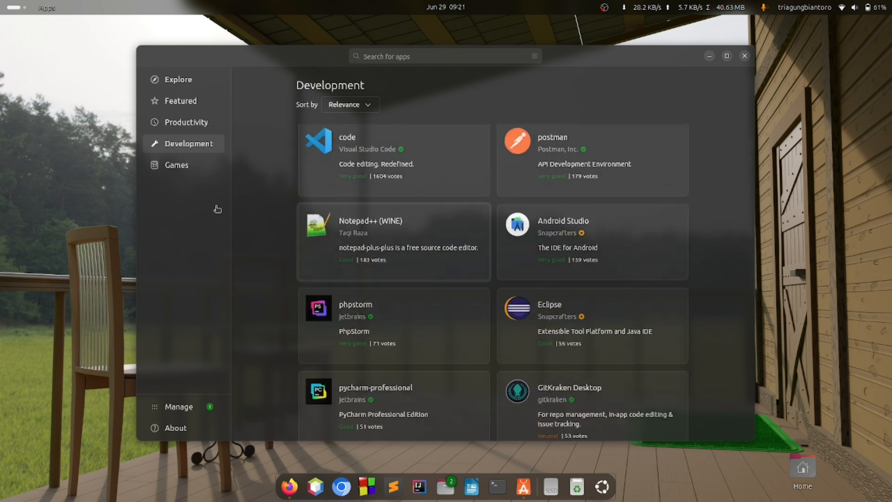
scroll(390, 225, down, 3)
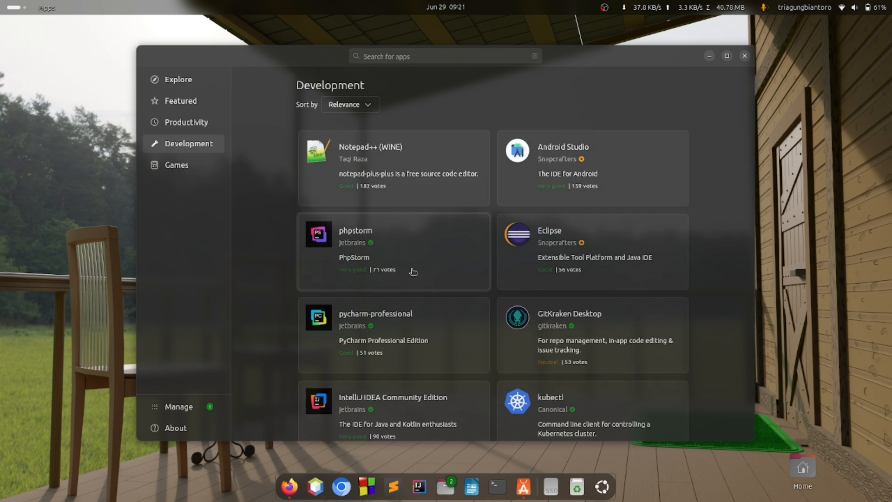
scroll(432, 222, down, 1)
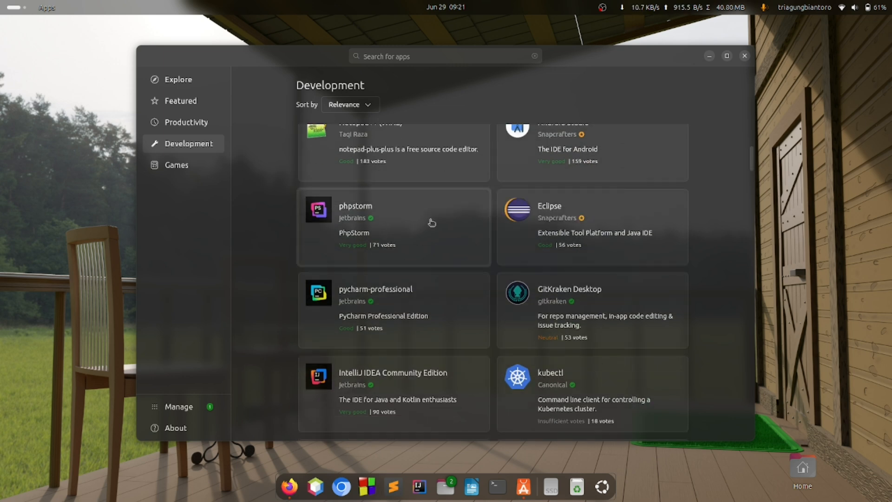
- Look through the Games category, including its top games and featured titles
click(181, 168)
scroll(568, 292, down, 3)
scroll(568, 291, down, 8)
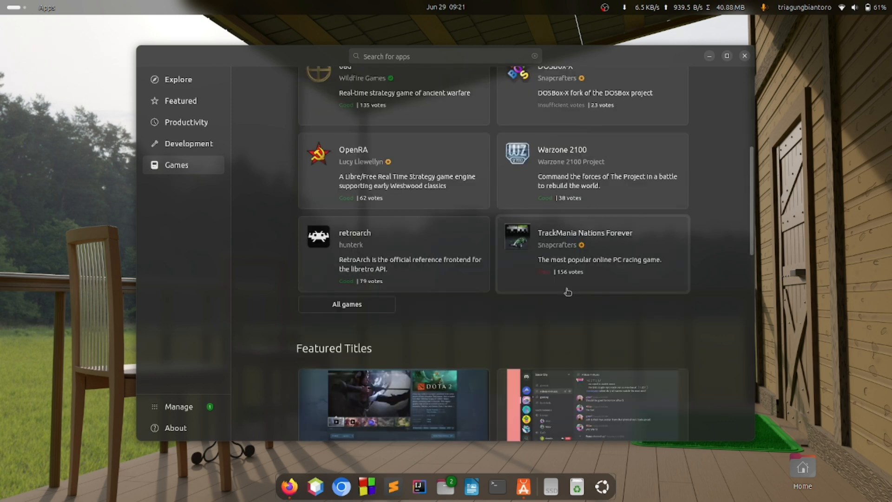
scroll(568, 291, down, 6)
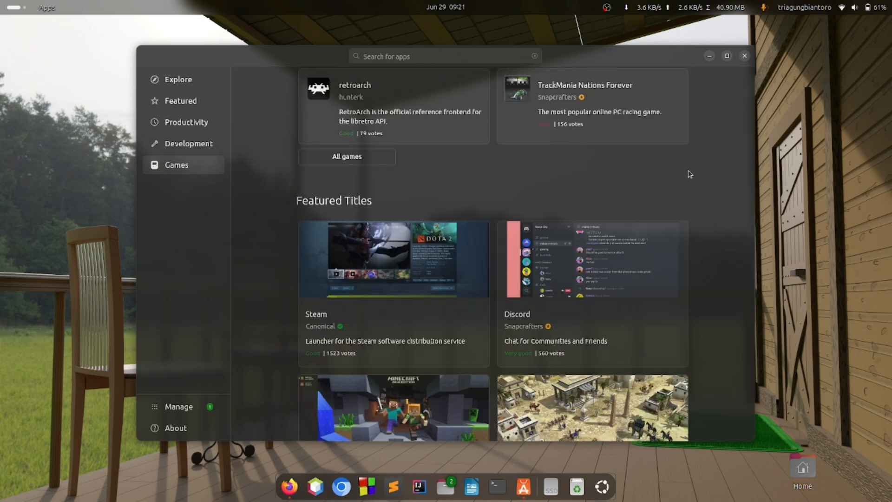
scroll(690, 174, down, 2)
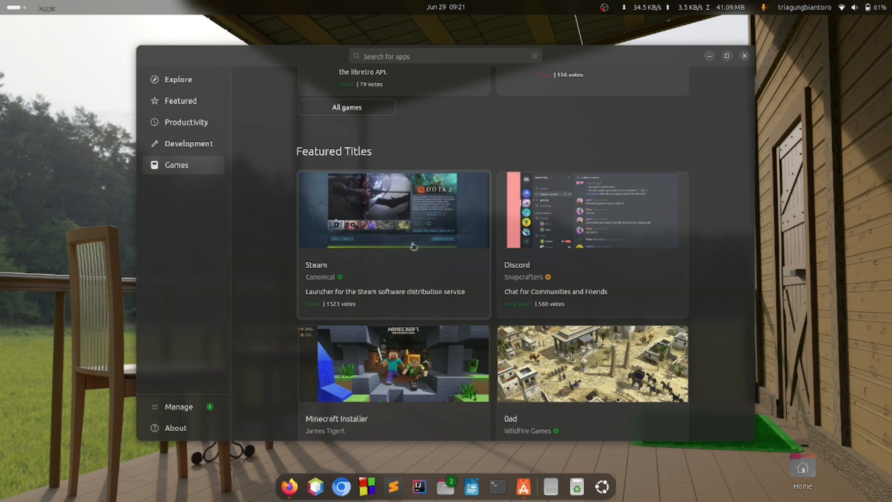
scroll(451, 245, up, 6)
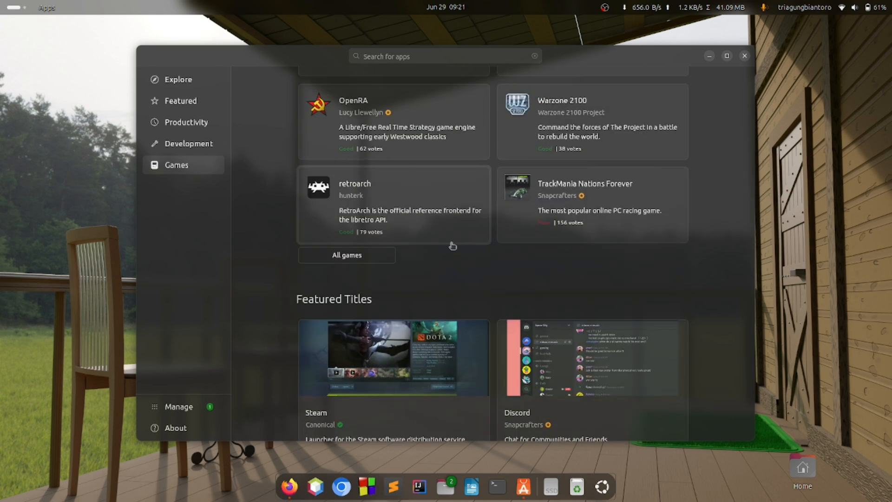
scroll(452, 246, up, 5)
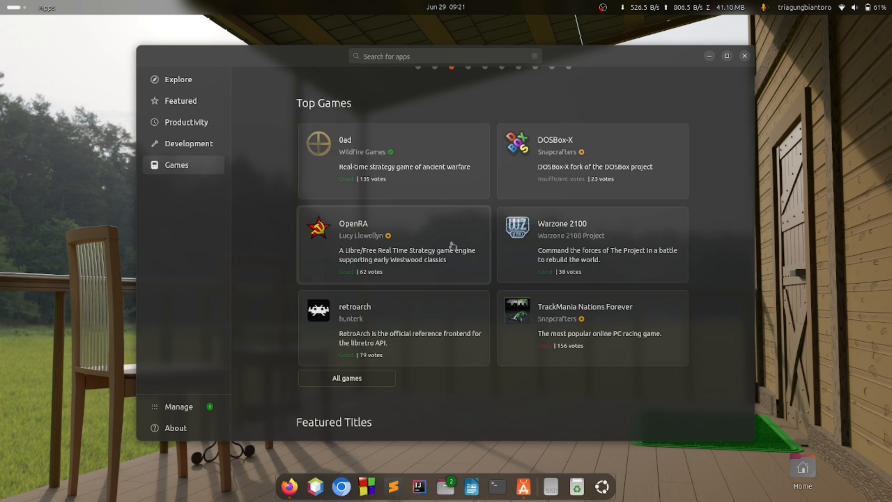
scroll(452, 245, up, 8)
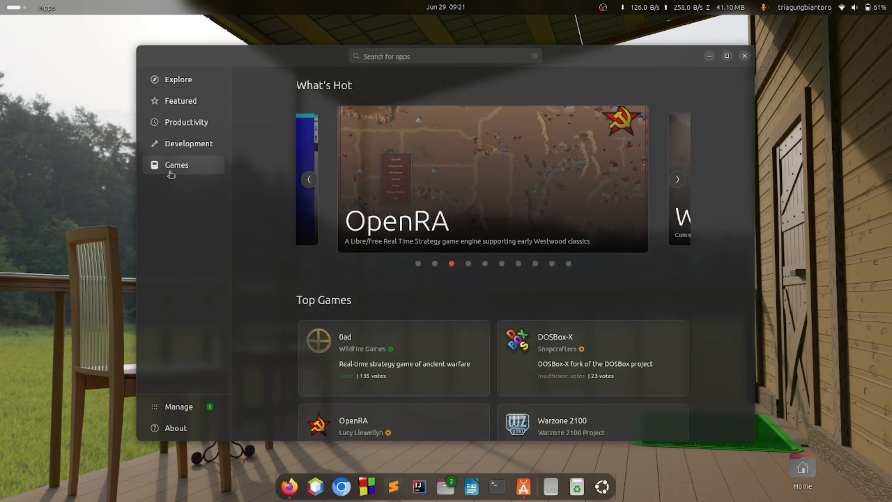
- View the Featured category and return to the Explore page
click(179, 80)
click(182, 94)
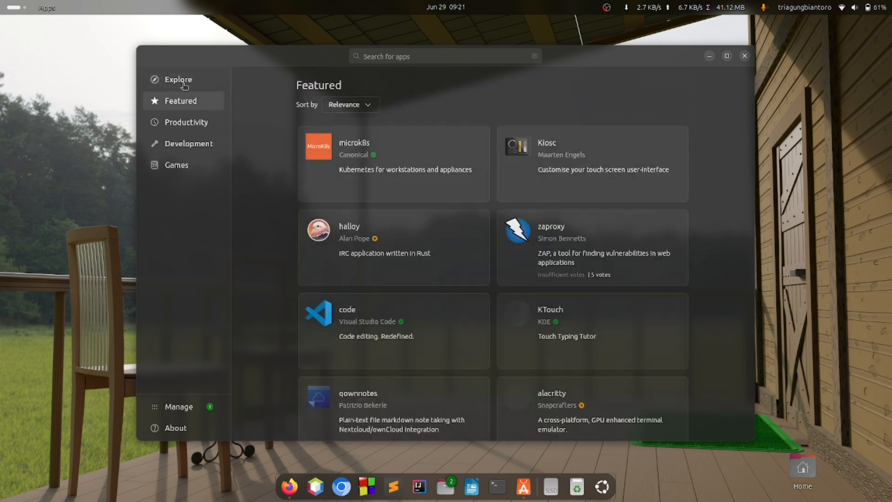
click(184, 83)
- Search App Center for "firefox" and open the details page of Mozilla's Firefox package
click(395, 56)
text(firefox)
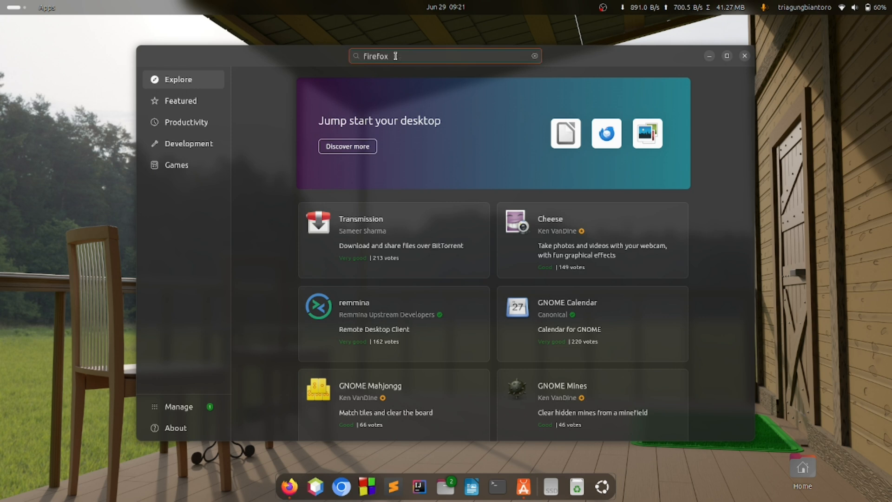
key(Return)
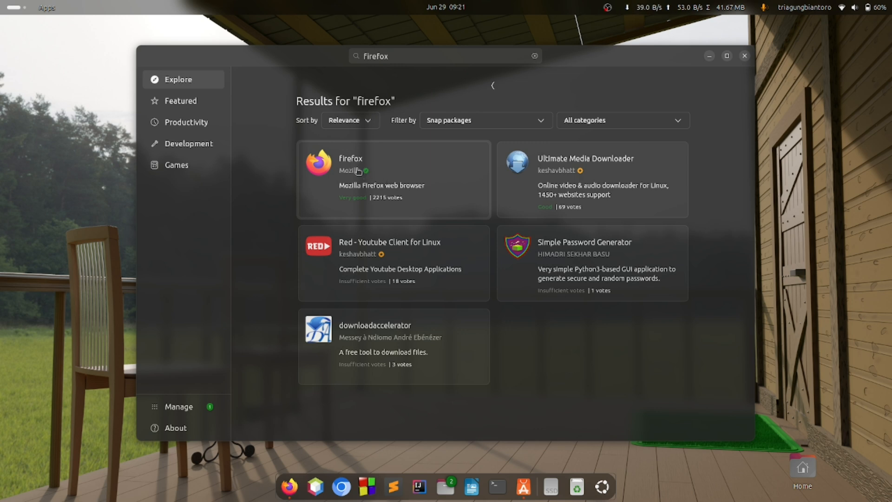
click(358, 172)
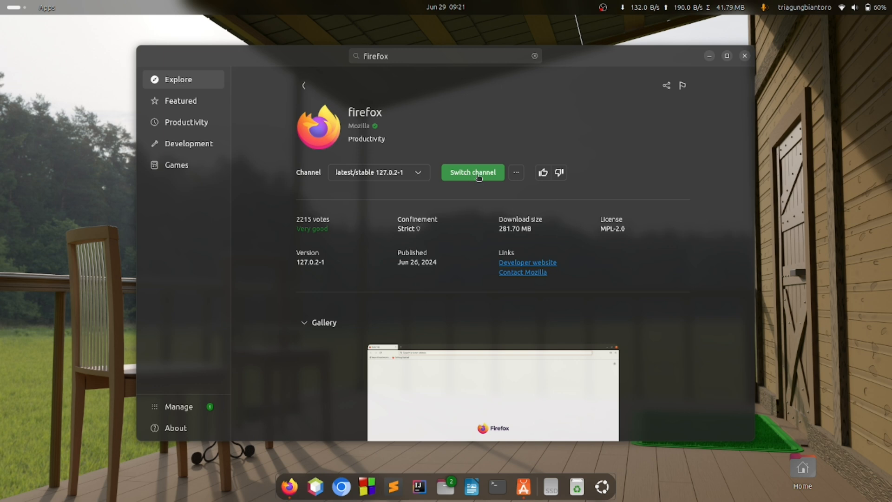
- Check the additional options for the Firefox package, including Uninstall, and dismiss them without choosing one
click(515, 176)
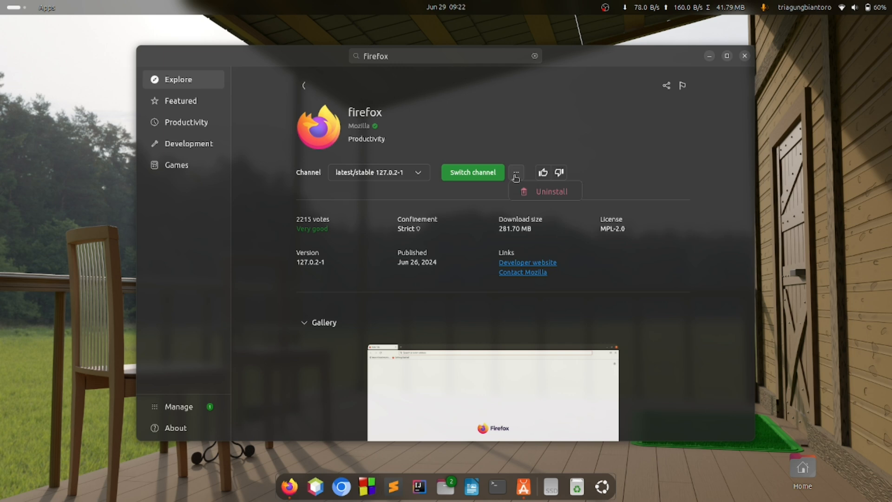
click(516, 175)
click(515, 175)
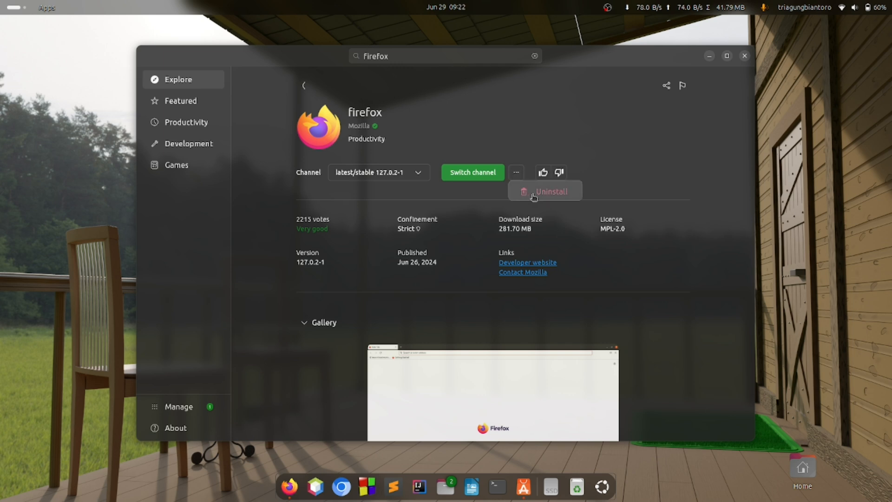
click(447, 195)
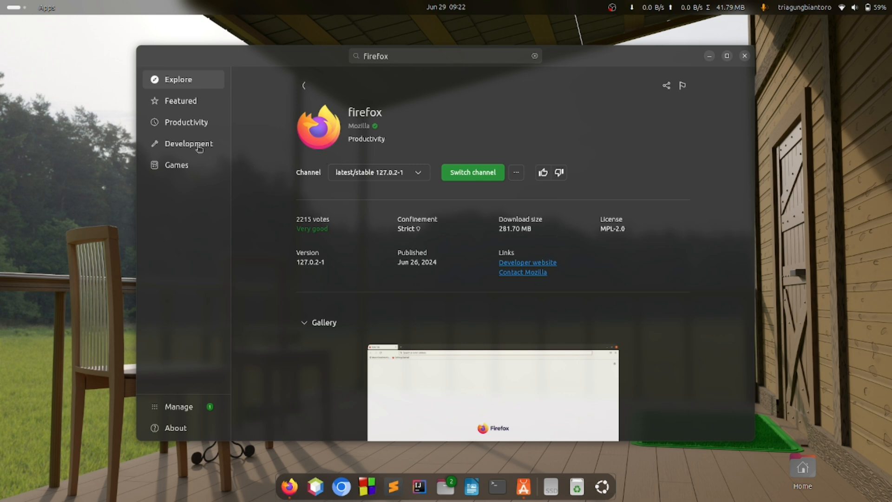
- Switch to Files and look through the Master and Apps folders in the home directory, returning to Home
click(408, 58)
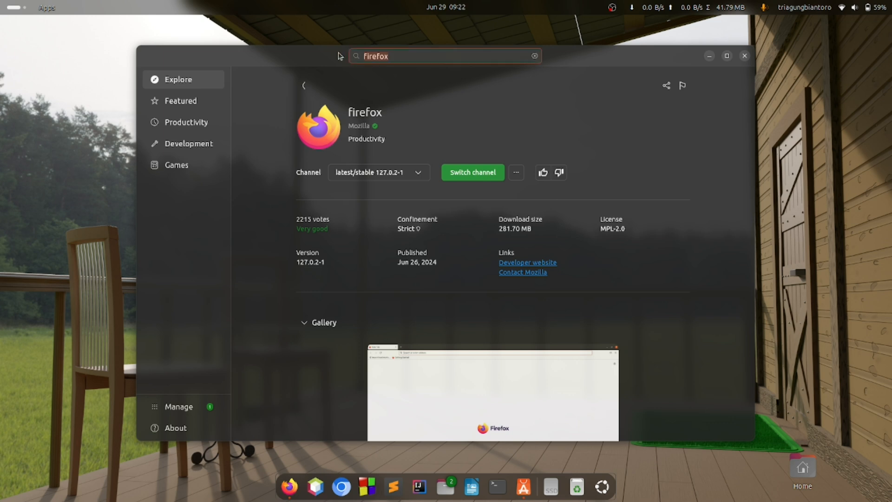
click(447, 488)
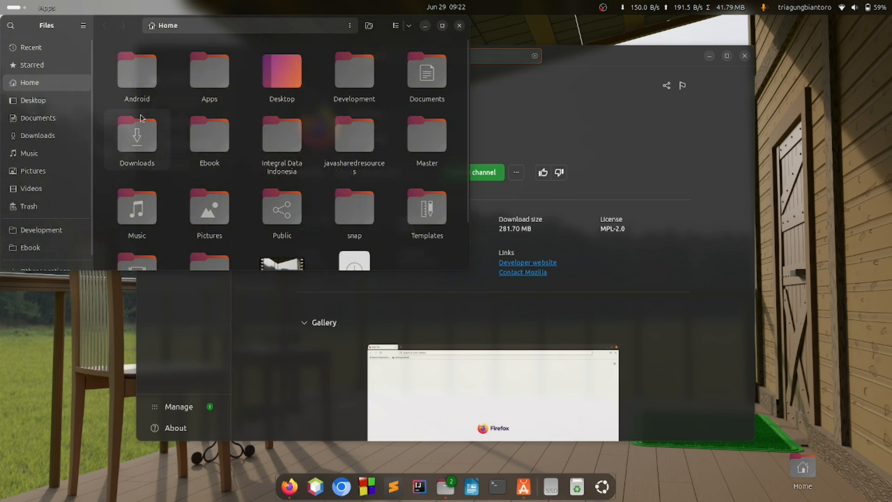
double_click(421, 157)
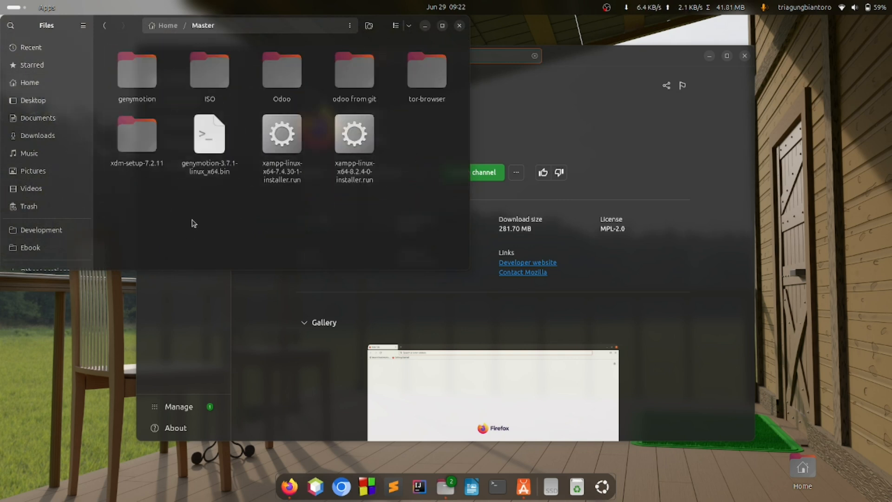
click(147, 89)
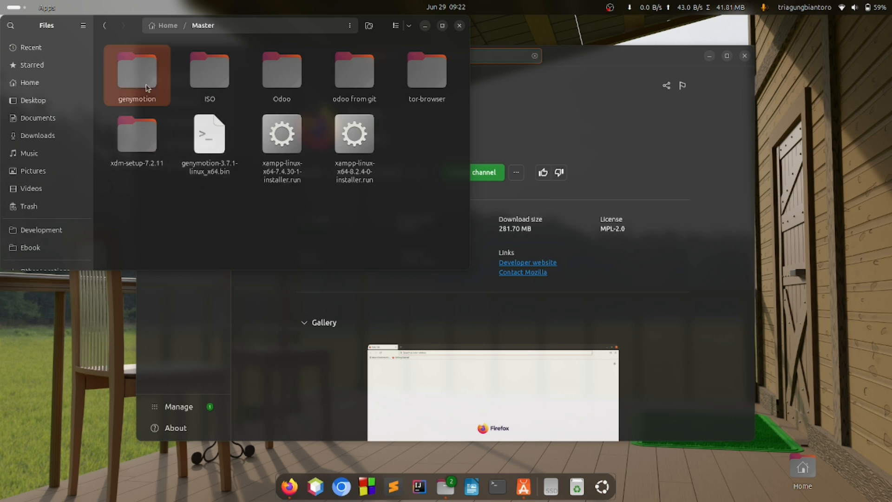
click(153, 33)
double_click(229, 88)
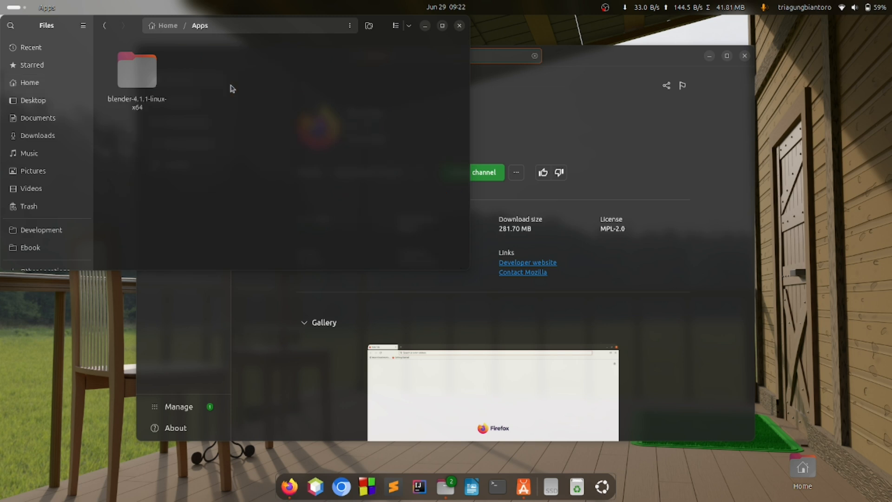
click(165, 26)
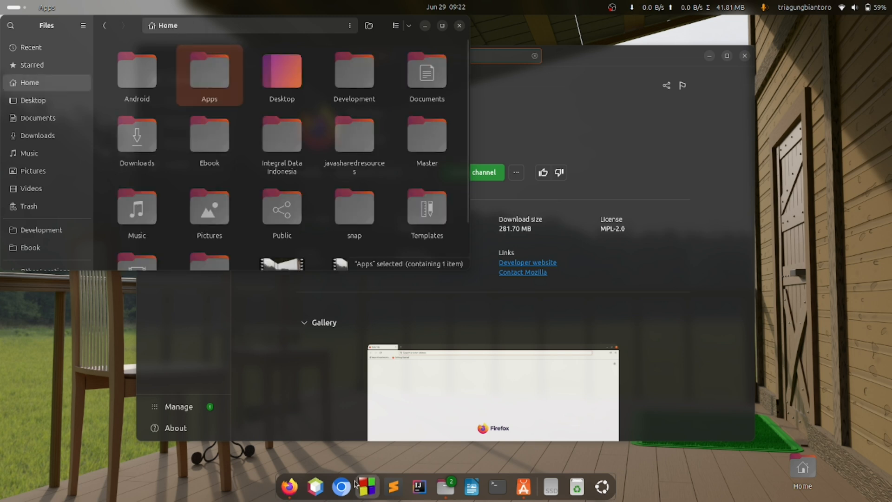
- Switch to Firefox and download the Linux Deb package of WPS Office from the WPS download page
click(288, 487)
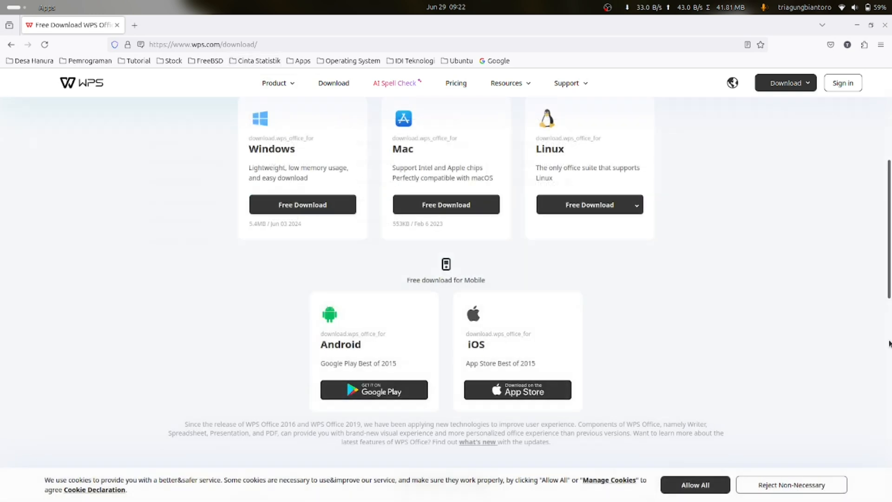
click(634, 205)
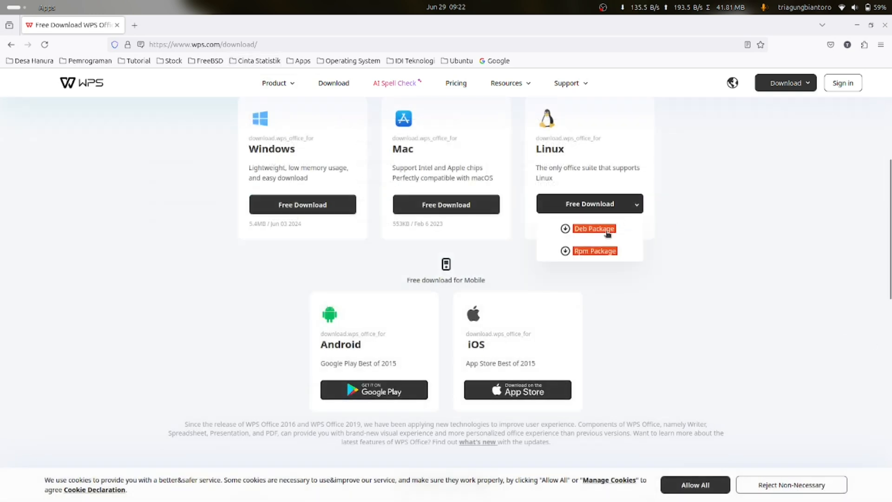
click(594, 230)
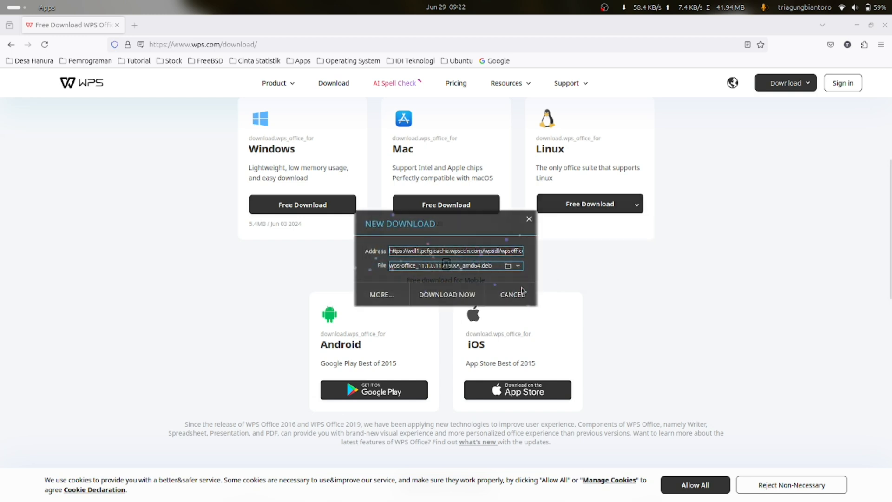
click(467, 288)
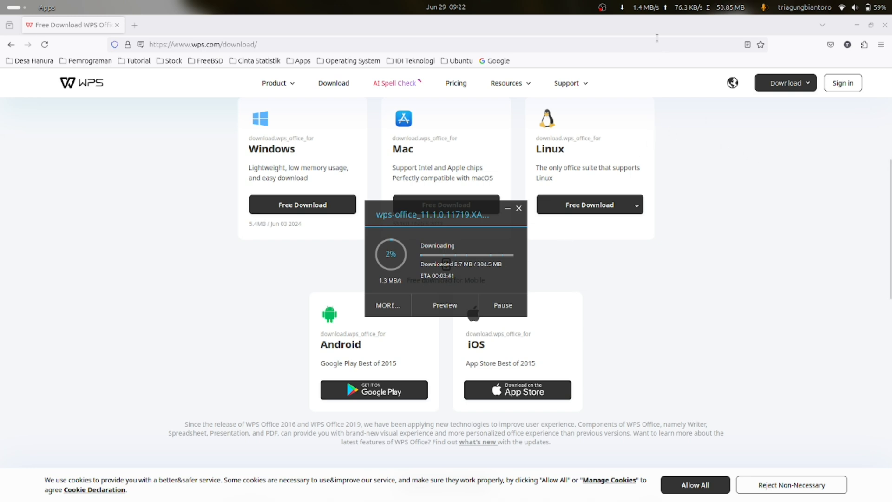
click(602, 8)
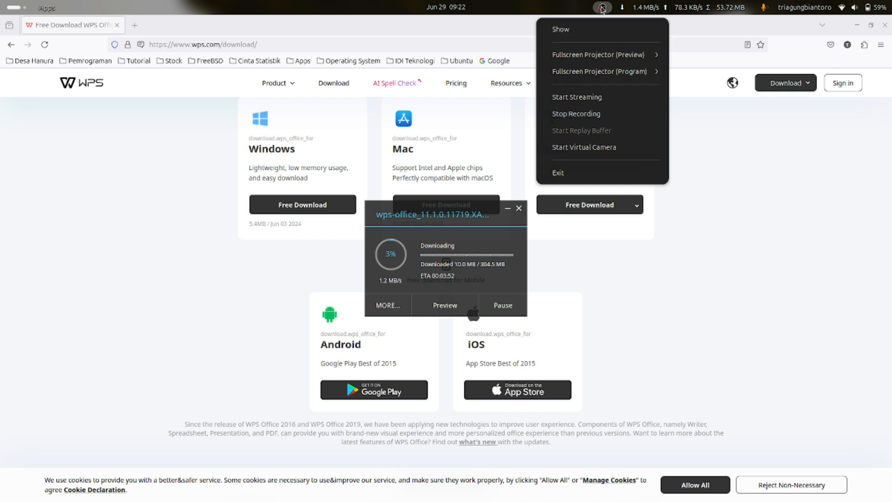
click(596, 113)
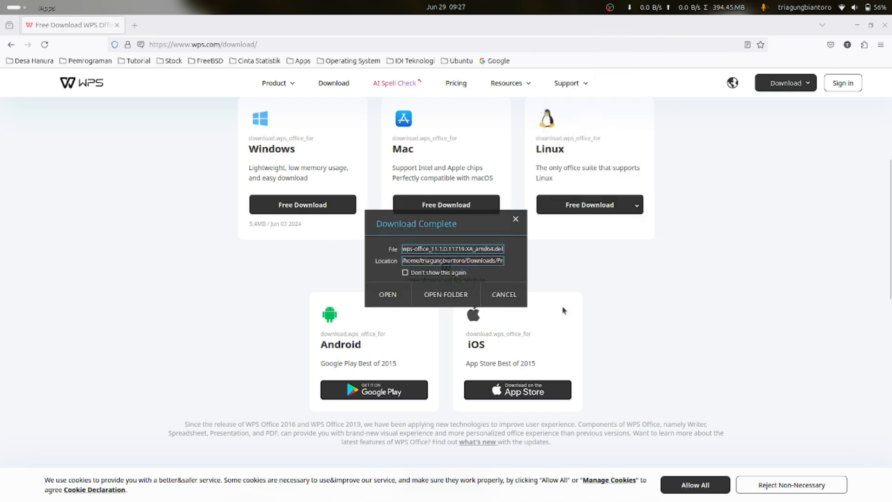
- Open the folder holding the completed download and select the wps-office_11.1.0.11719.XA_amd64.deb file
drag(463, 229, 586, 242)
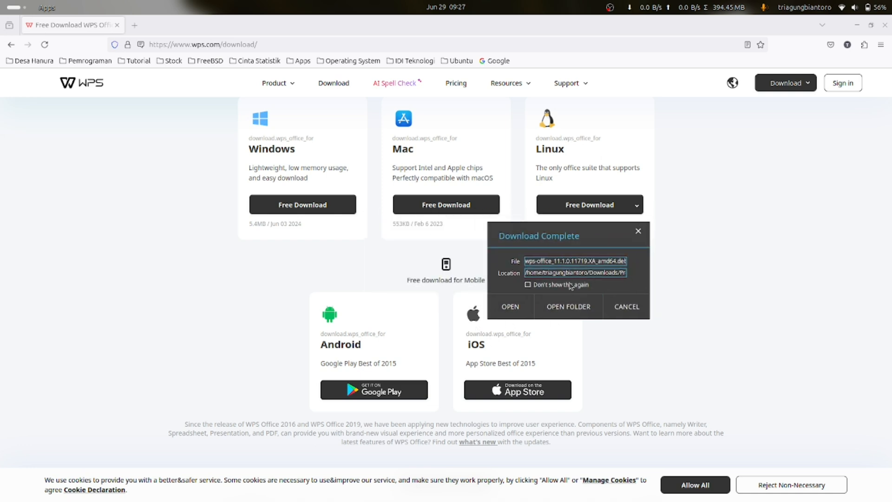
click(564, 306)
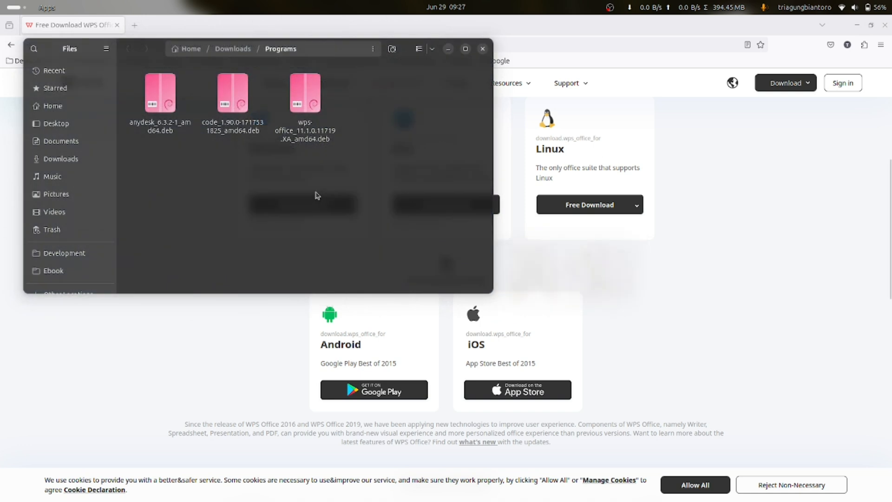
click(304, 117)
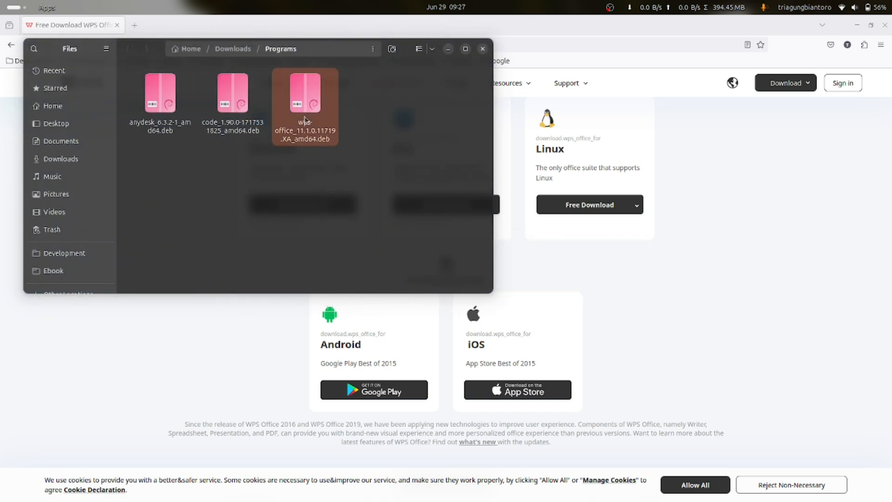
- Search the installed applications for "wps", clear the search and return to the Programs folder in Files
mouse_move(411, 500)
click(601, 488)
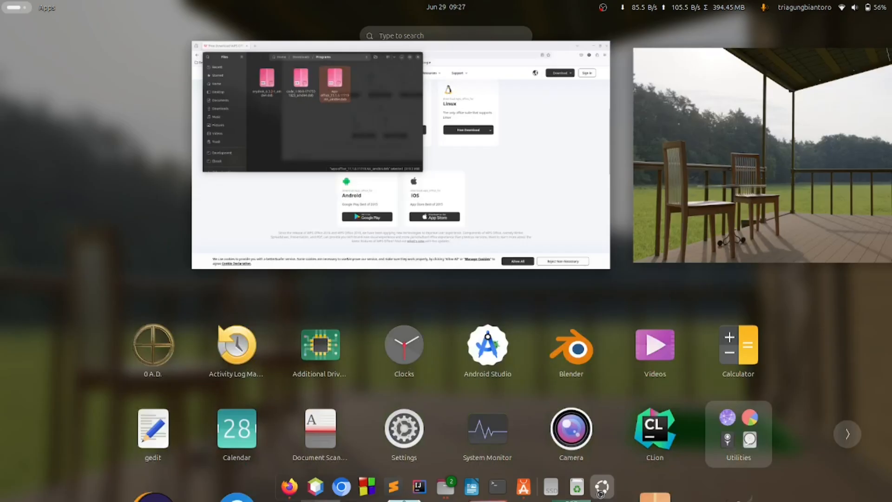
text(wps)
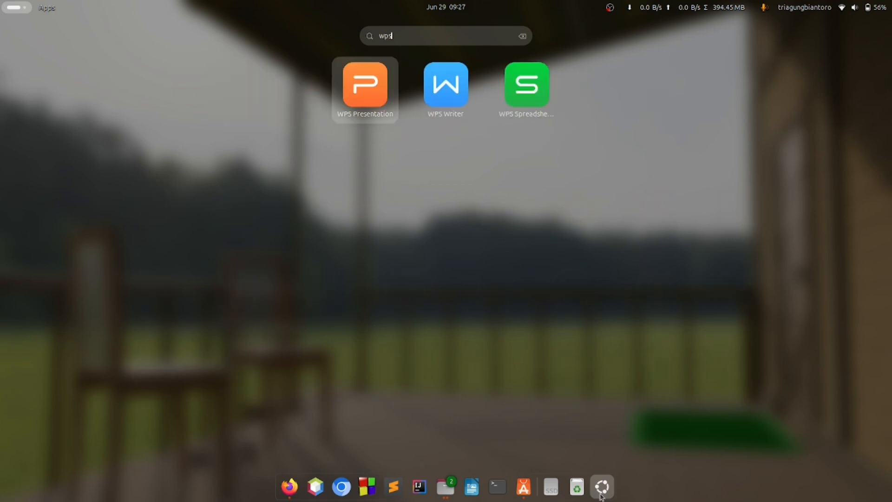
key(Escape)
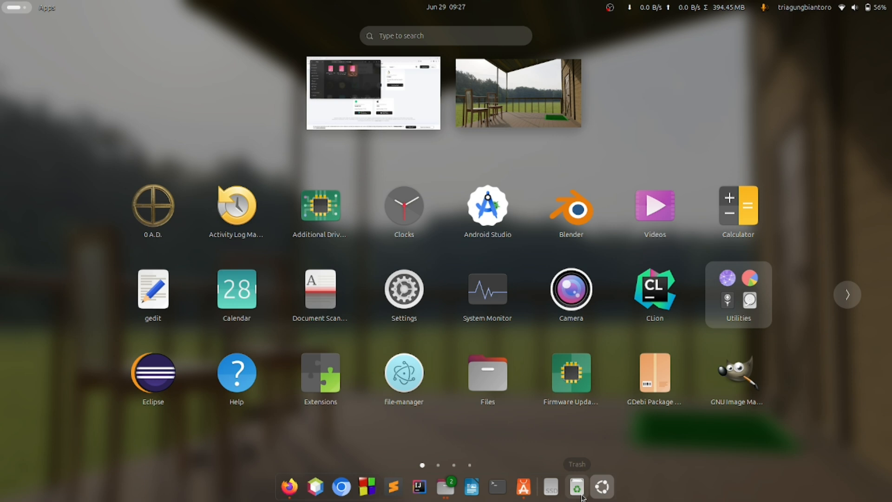
click(449, 486)
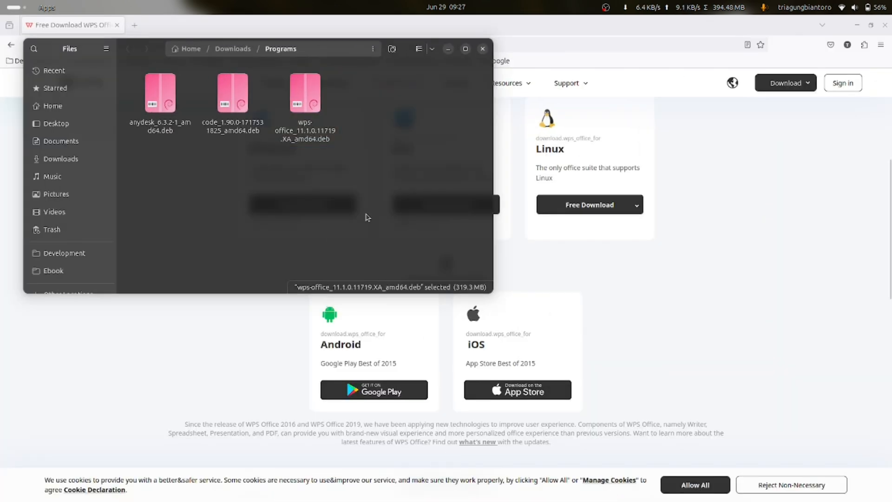
click(368, 217)
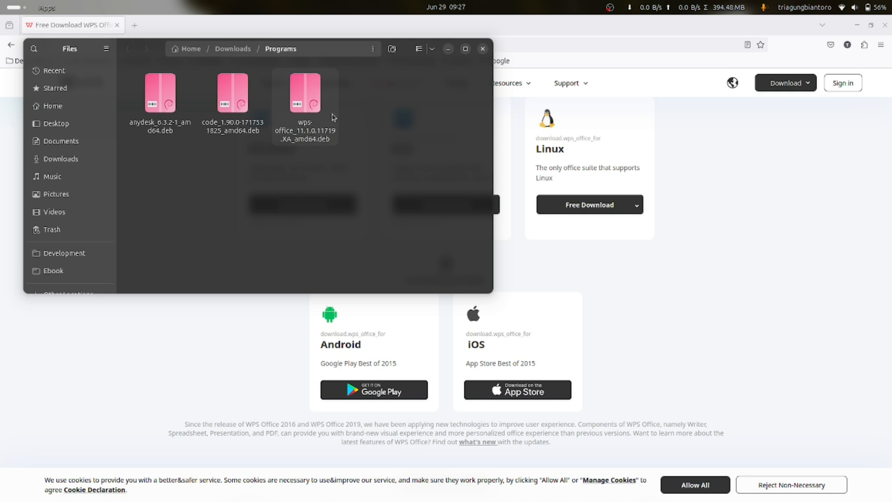
- Open the wps-office .deb file with GDebi Package Installer and move its window aside from the Files window
right_click(313, 103)
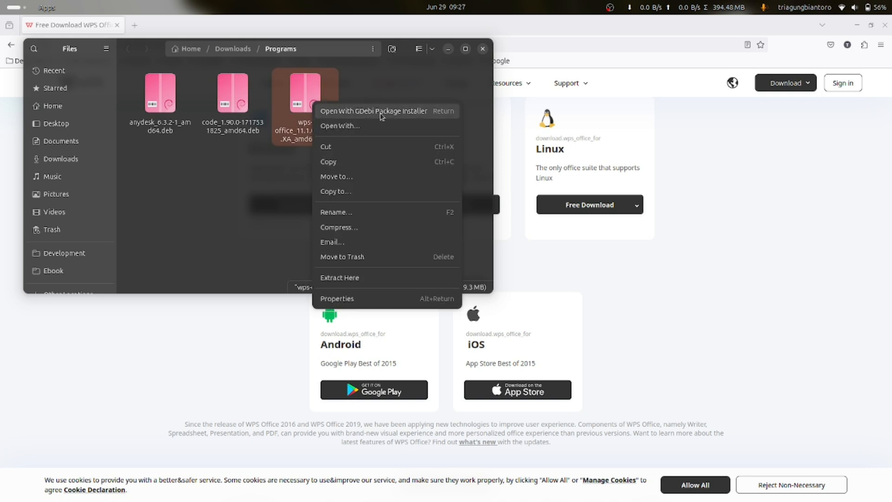
click(399, 120)
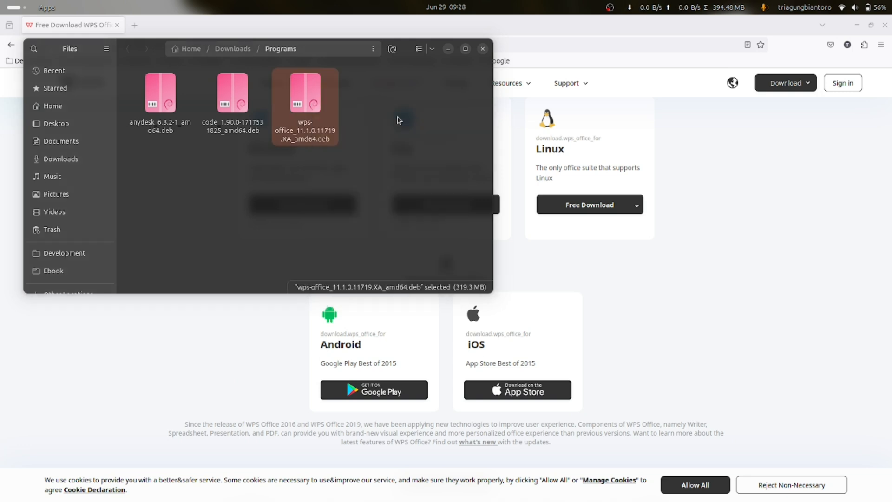
drag(190, 74, 480, 114)
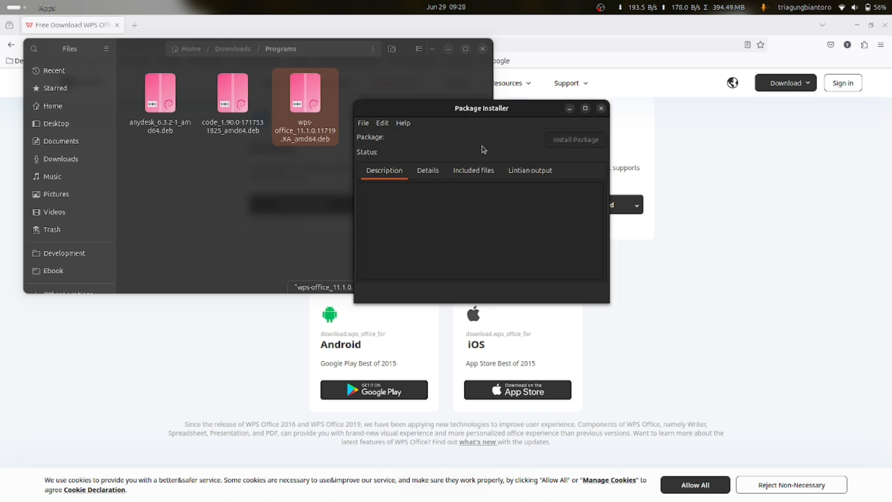
drag(480, 121, 556, 57)
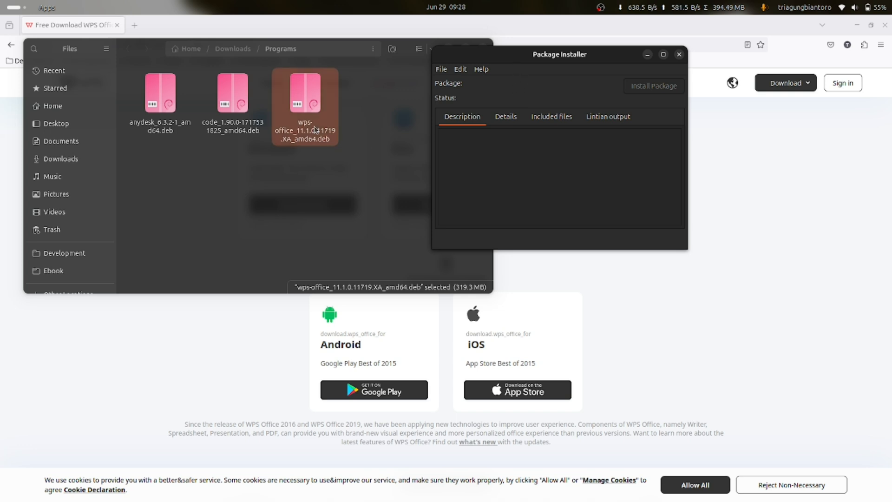
drag(497, 53, 486, 87)
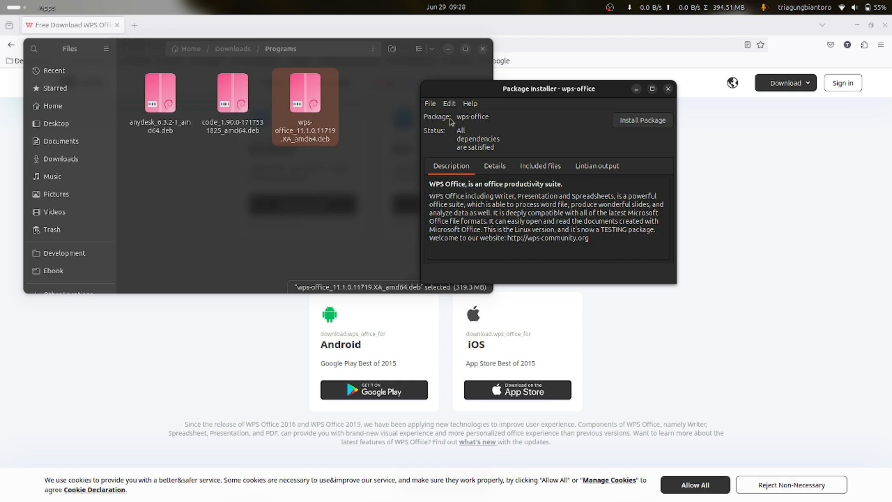
- Start installing the wps-office package and authenticate GDebi by entering the account password, correcting the first entry
click(629, 121)
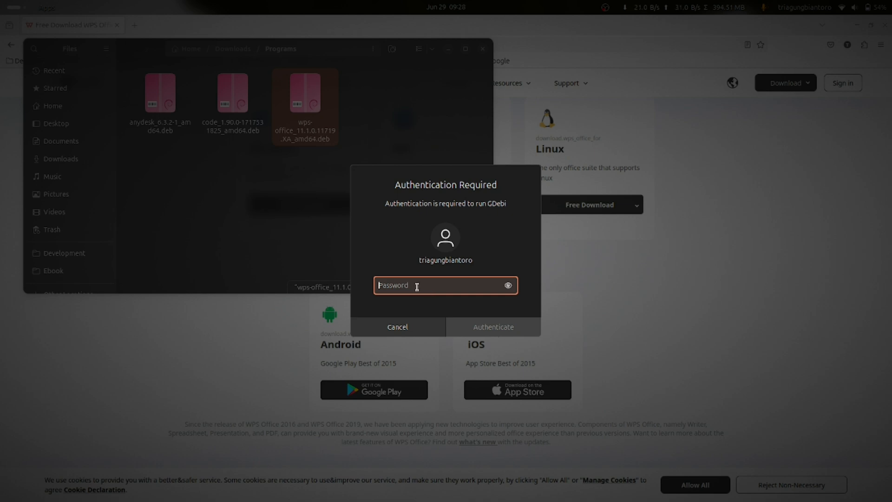
text(****)
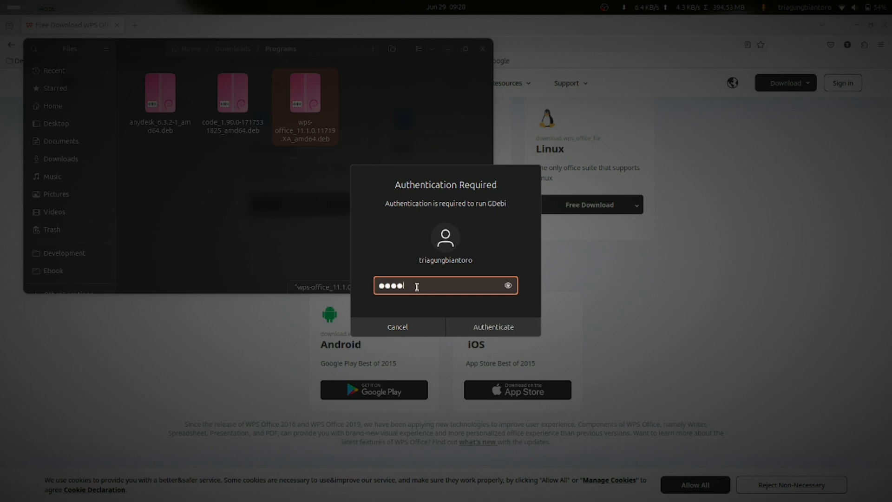
key(BackSpace)
key(BackSpace)
key(BackSpace)
key(BackSpace)
text(**********)
key(Return)
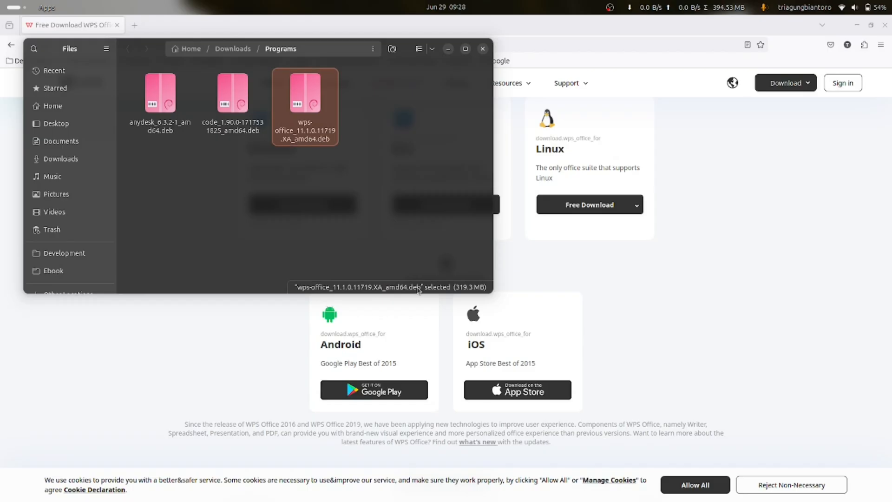
- Move the installer window aside, view the terminal output of the wps-office installation and collapse it again
drag(182, 70, 490, 81)
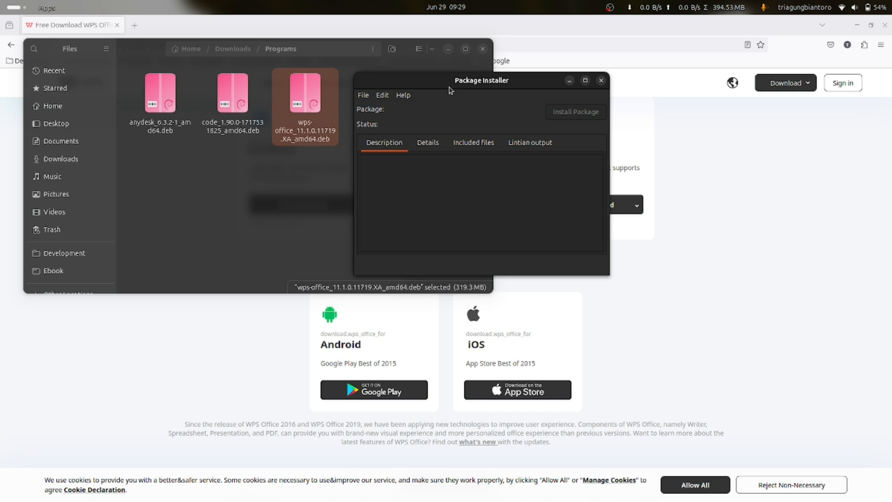
drag(449, 85, 504, 94)
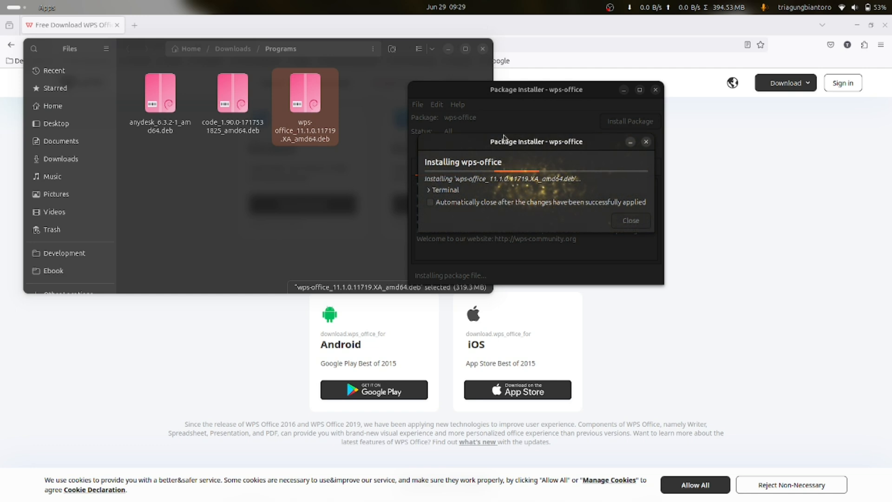
click(430, 191)
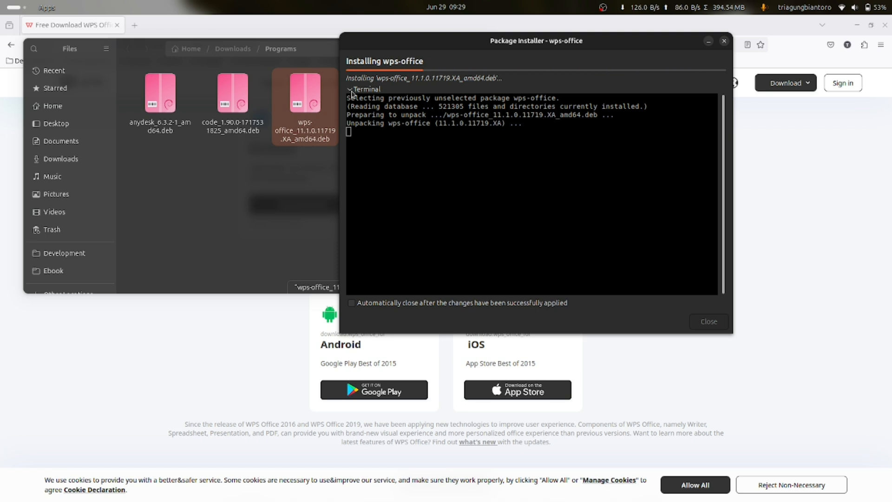
click(352, 93)
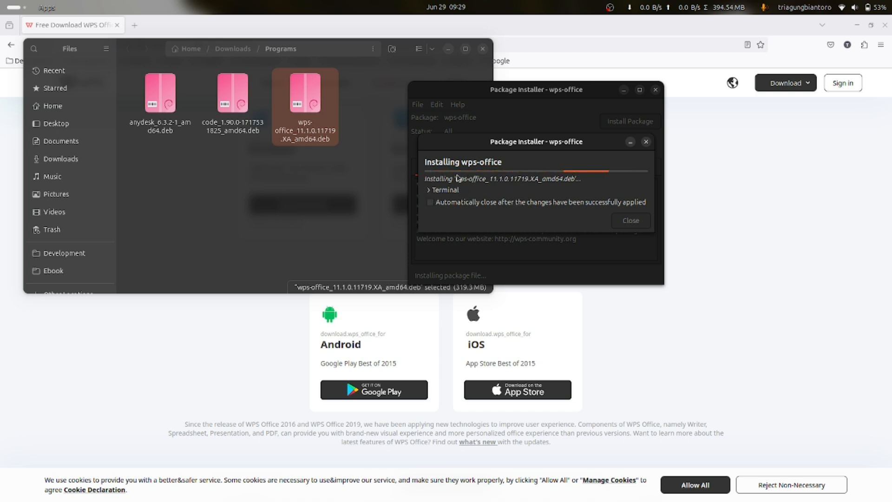
- Place the package installer beside the Files window and choose to wait for the unresponsive Gdebi-gtk
drag(491, 148, 600, 187)
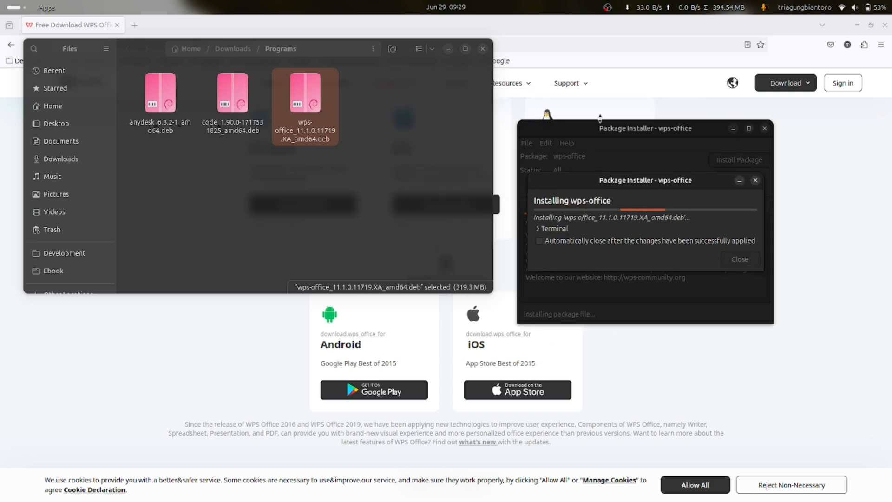
drag(624, 128, 624, 132)
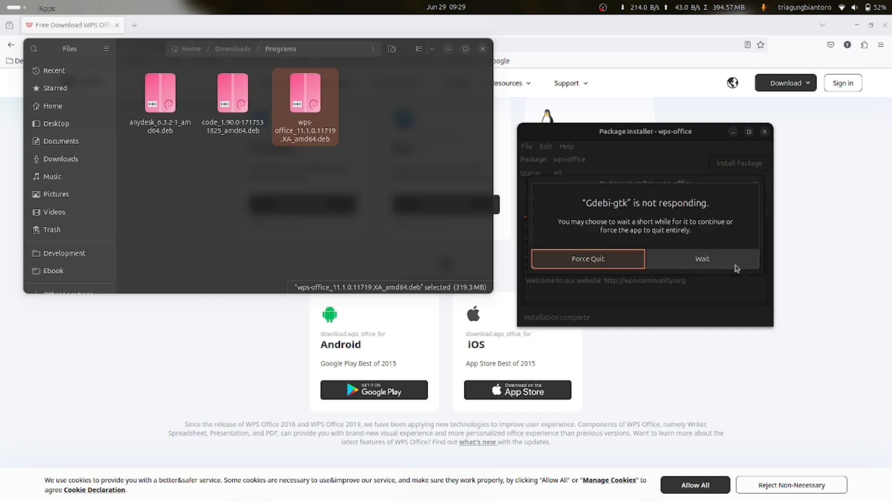
click(694, 267)
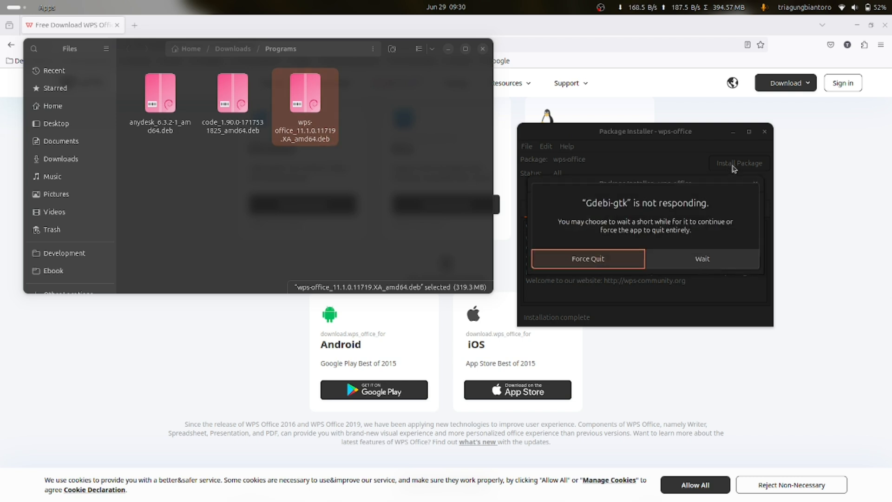
- Keep waiting for the unresponsive Gdebi-gtk, and look for the WPS applications in the app overview by searching for "wps"
click(697, 260)
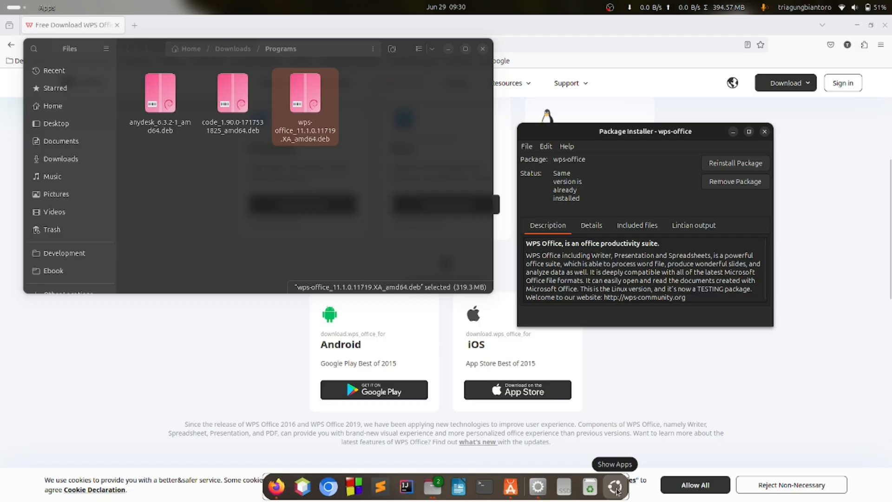
click(616, 489)
scroll(547, 338, down, 4)
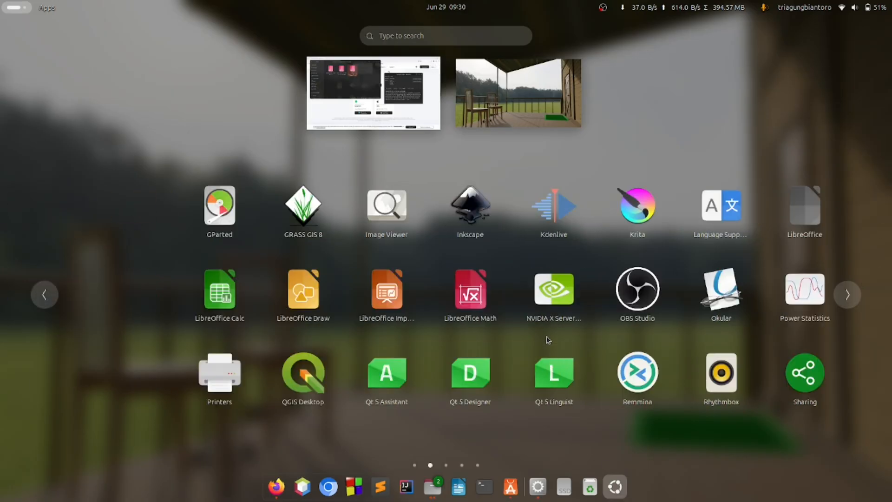
scroll(548, 329, up, 1)
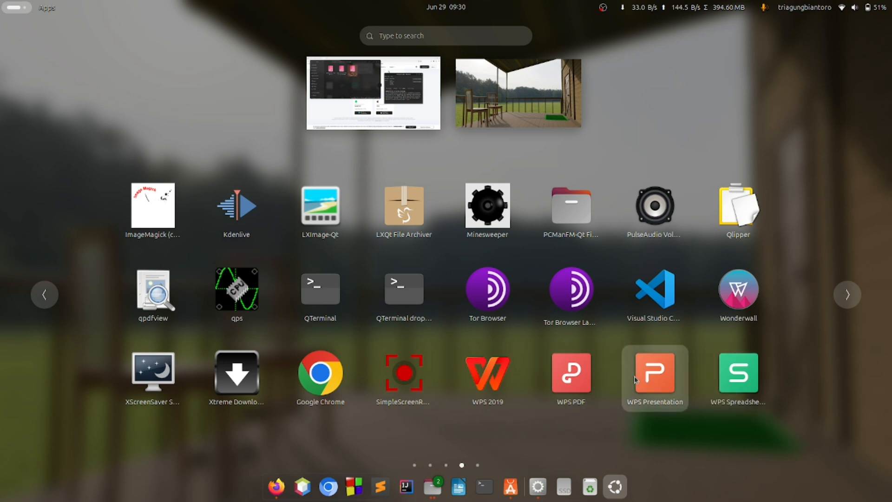
text(wps)
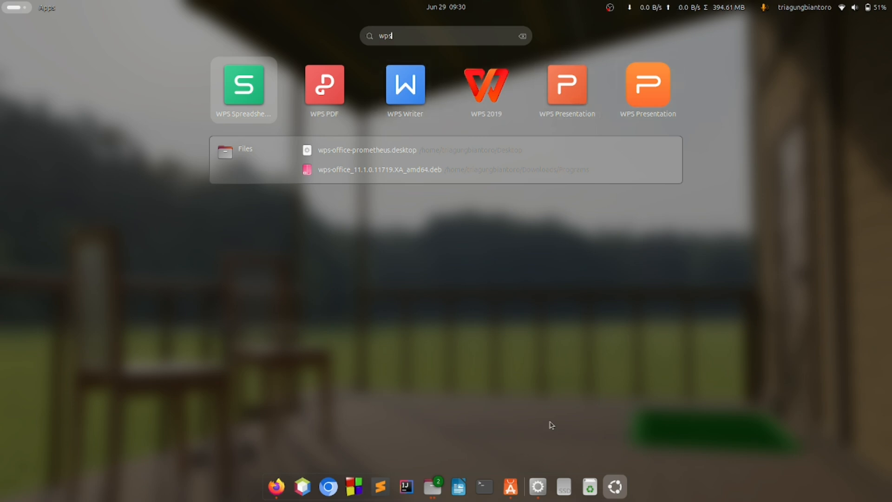
click(615, 487)
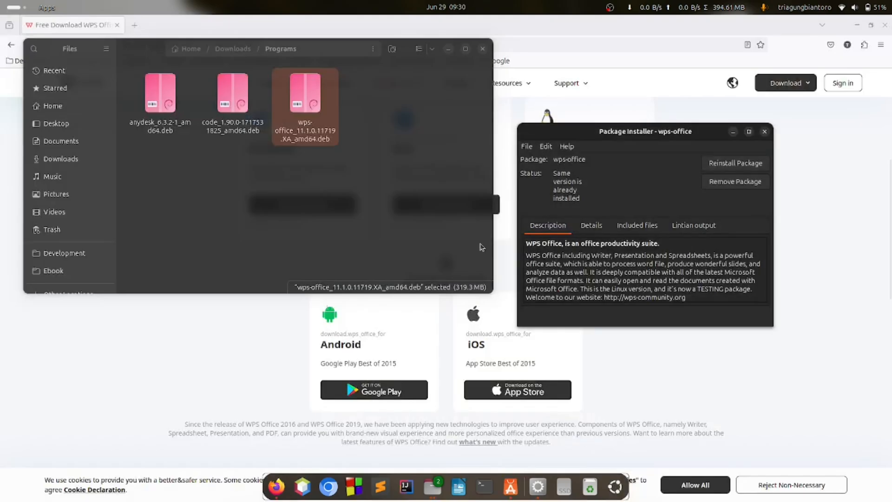
- Clear the file selection in the Programs folder and close the wps-office package installer
click(470, 153)
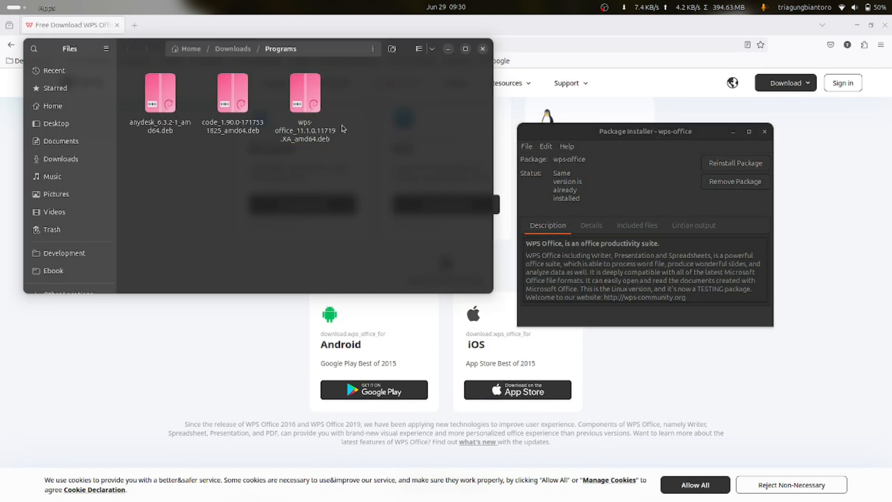
click(163, 115)
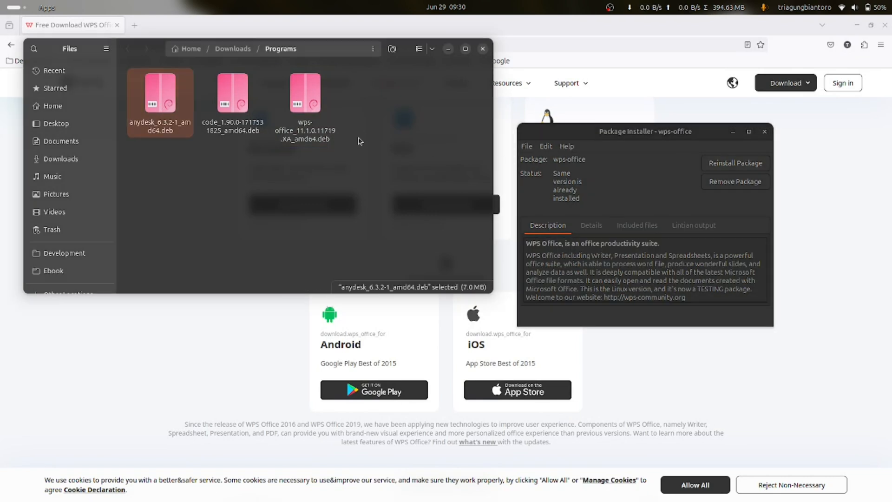
click(435, 157)
click(613, 135)
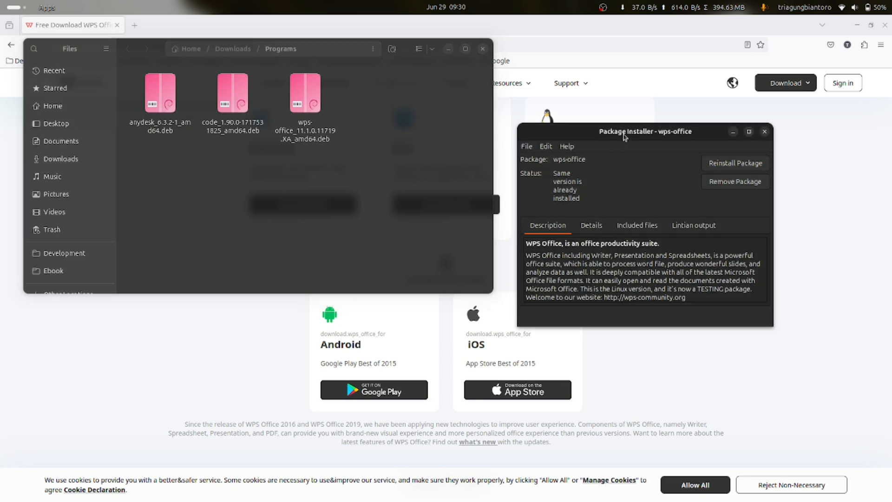
drag(625, 137, 520, 145)
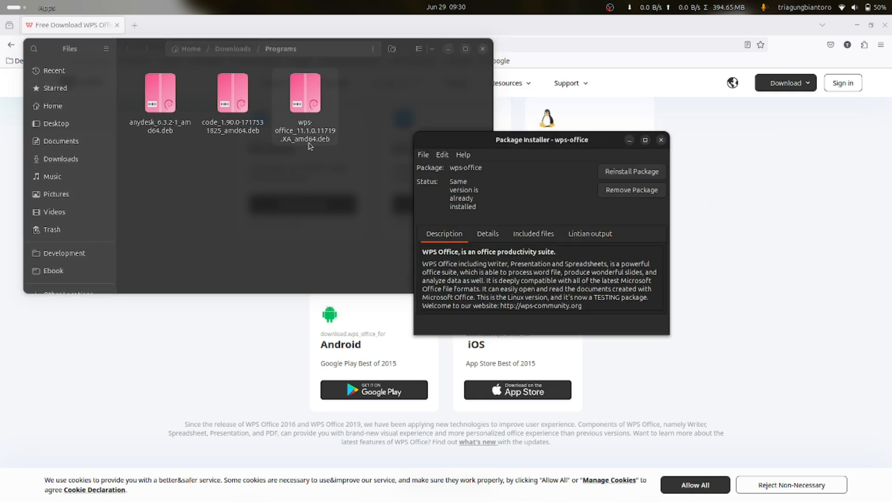
click(659, 141)
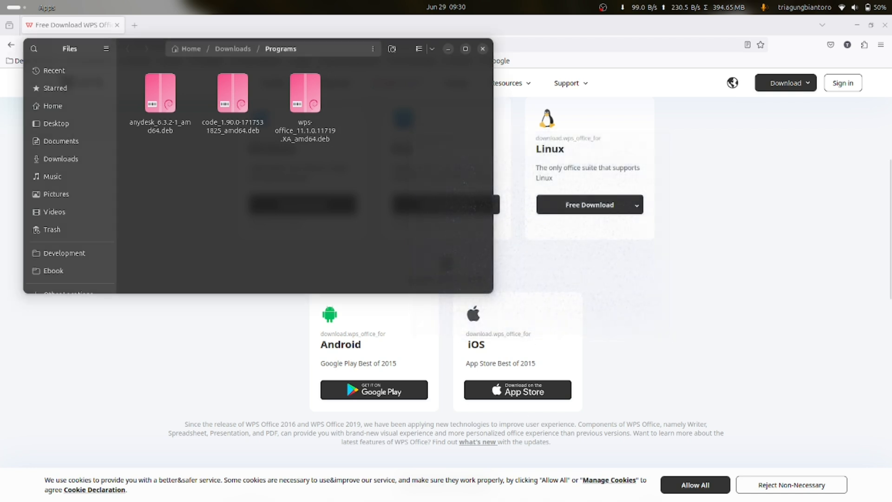
- Switch to App Center and search it for "gdebi"
click(522, 487)
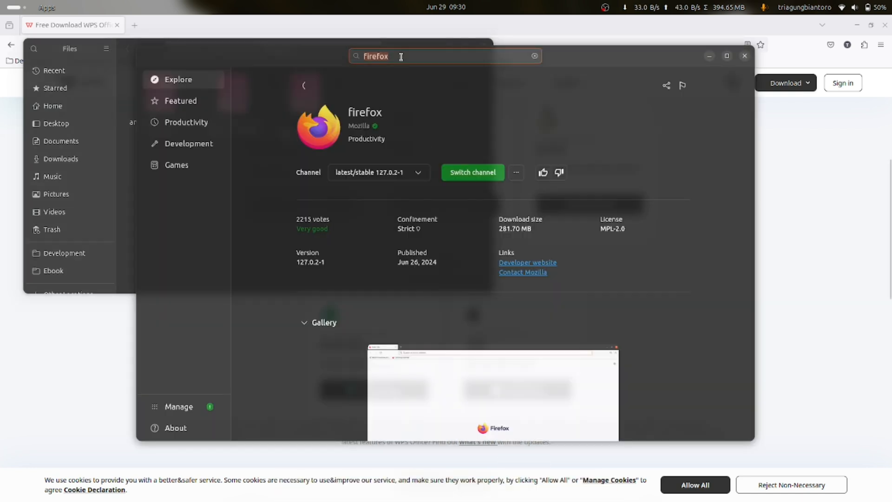
text(g)
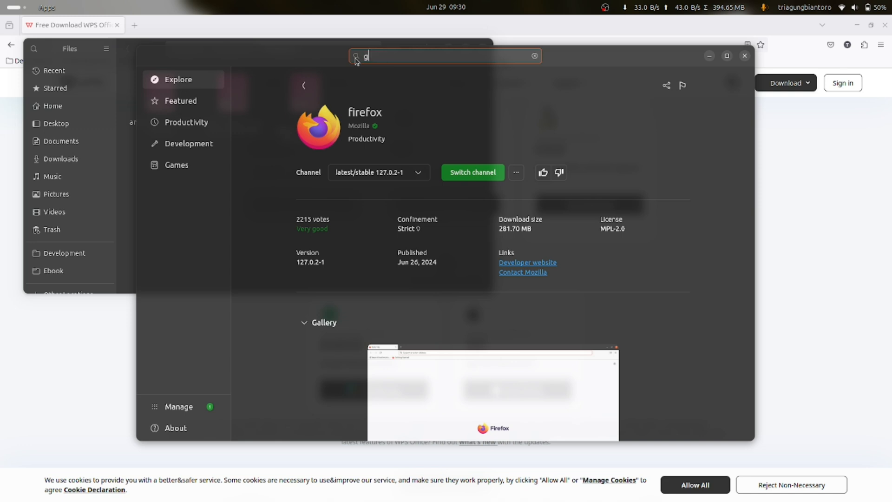
text(debi)
key(Return)
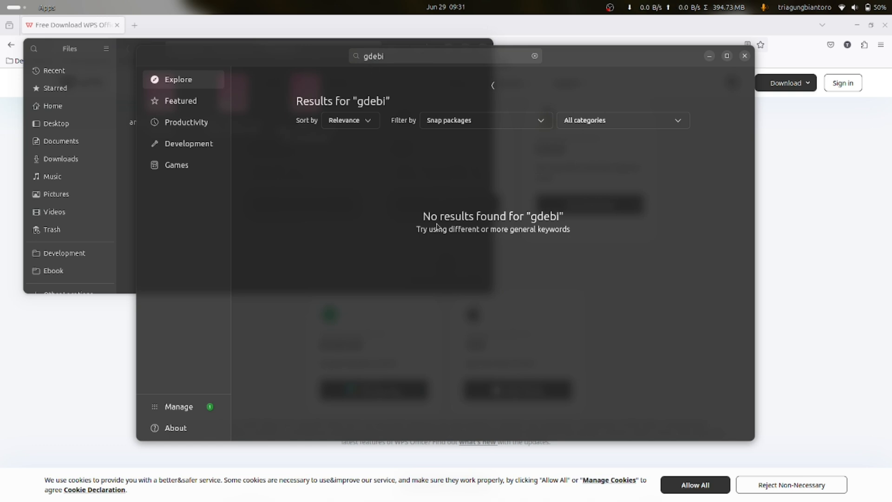
- Open a terminal, run "sudo apt install gdebi" and authenticate with the account password
mouse_move(467, 500)
click(496, 490)
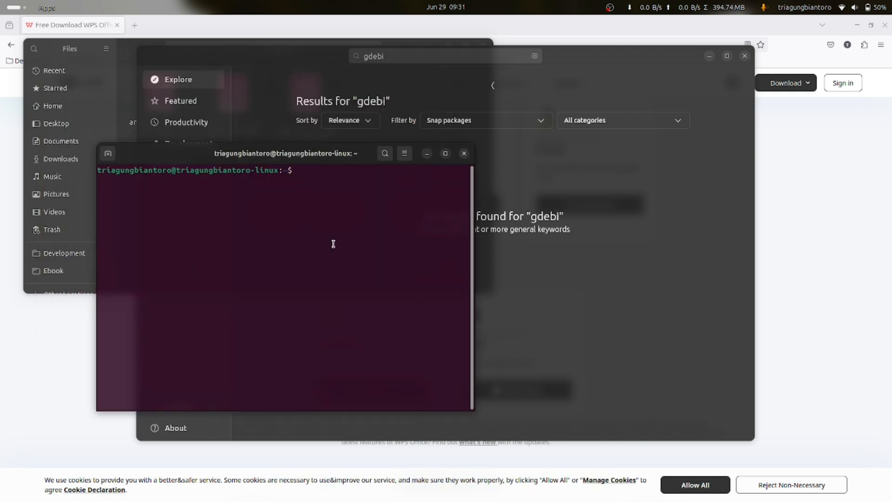
text(sudo apt install gd)
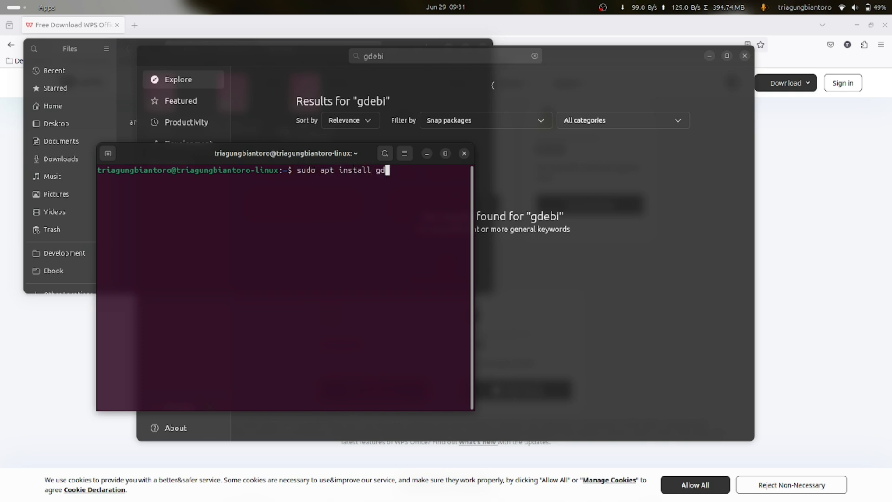
text(ebi)
key(Return)
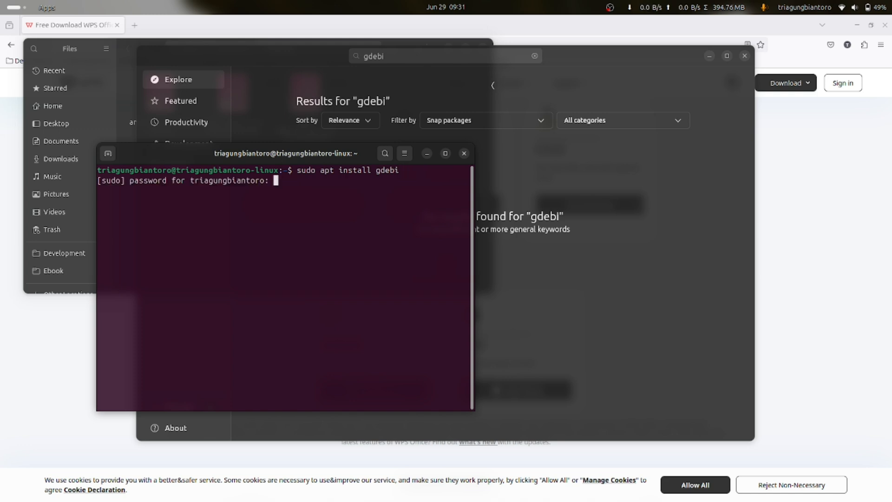
key(Return)
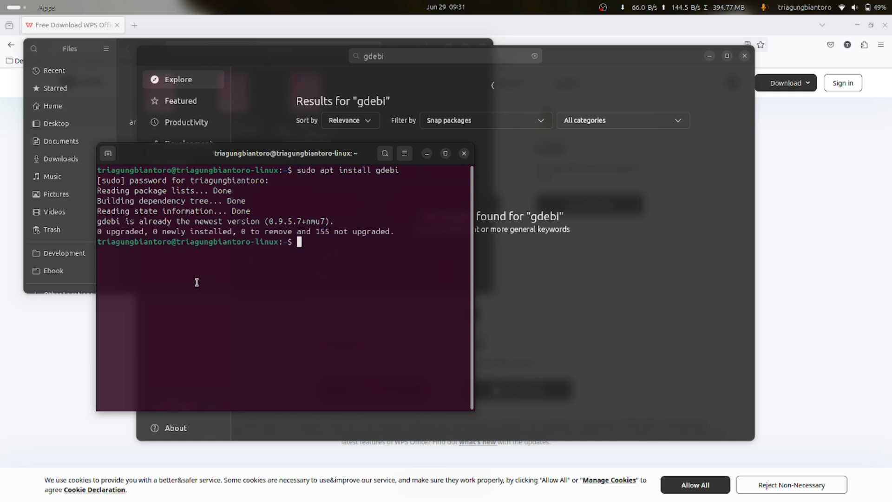
- Highlight the gdebi version line in the terminal output and move the terminal window aside from App Center
drag(100, 222, 324, 227)
click(324, 230)
drag(328, 158, 637, 206)
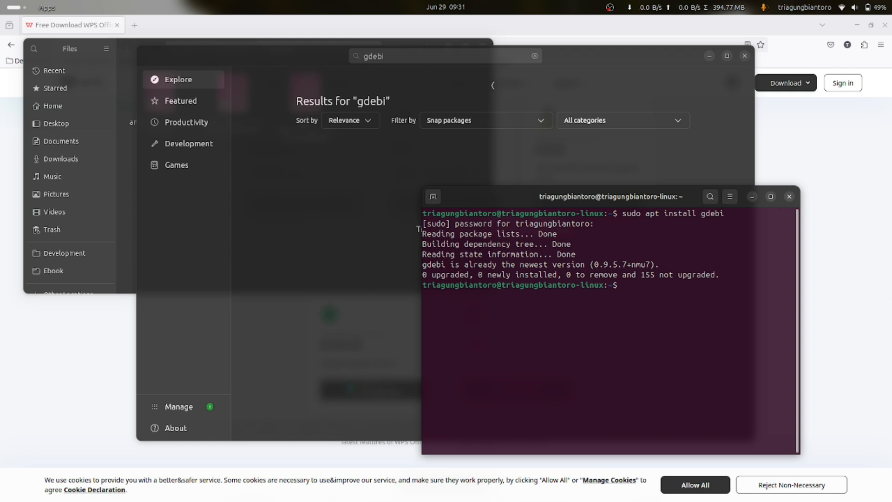
- Clear the App Center search and show the Development category
click(393, 61)
click(535, 56)
click(193, 153)
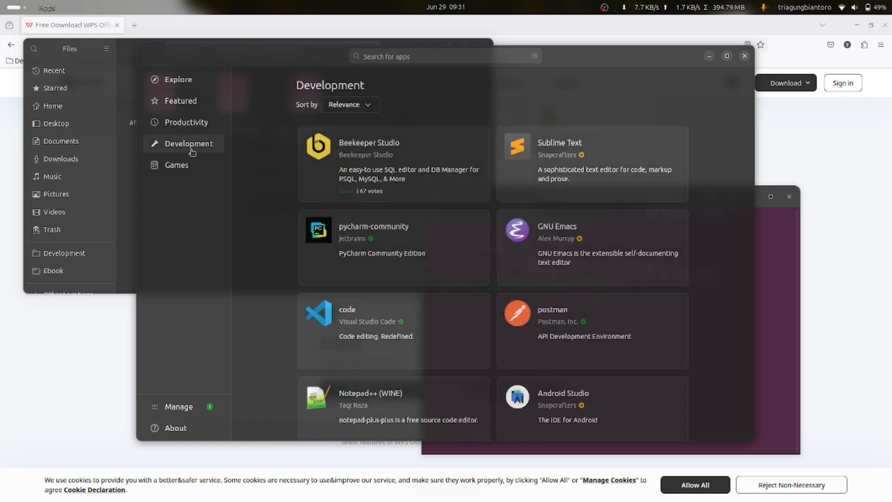
- Review the Files, App Center and terminal windows, highlighting the command "sudo apt install gdebi" in the terminal
click(123, 196)
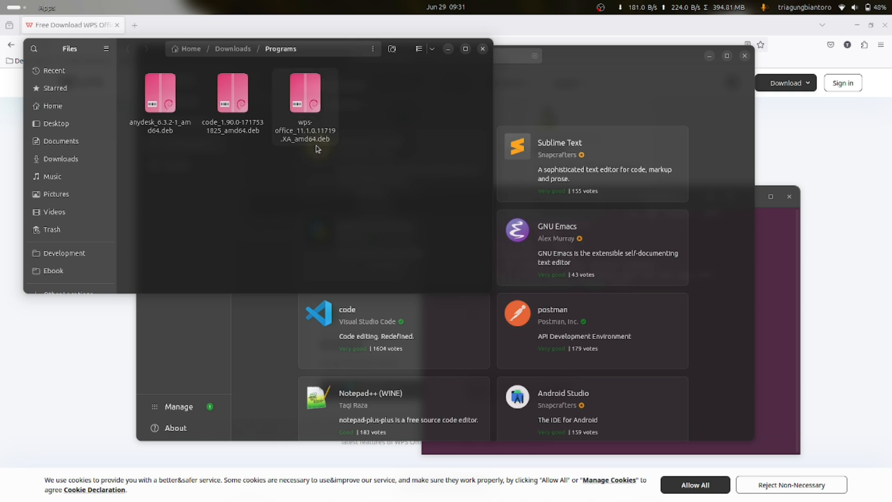
click(770, 237)
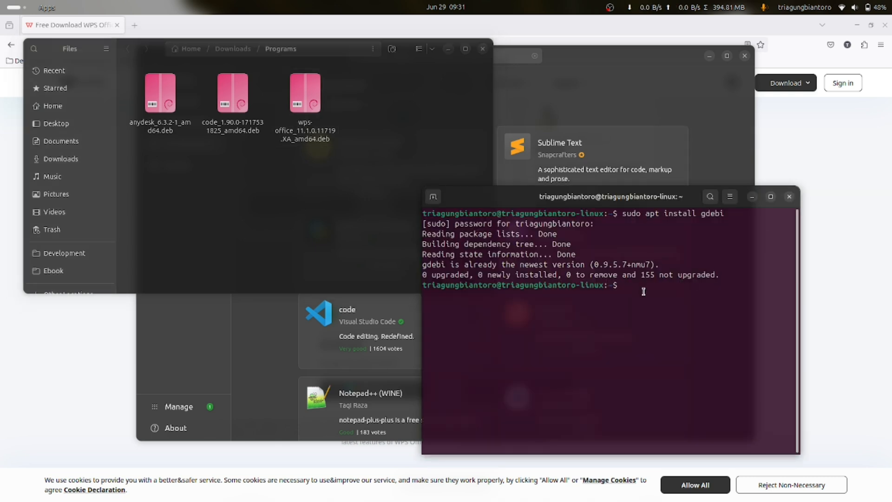
drag(623, 214, 721, 215)
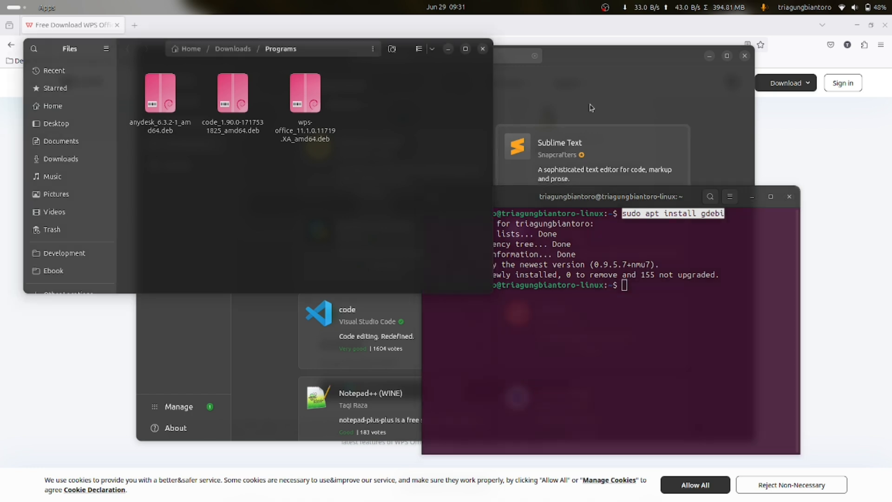
click(611, 69)
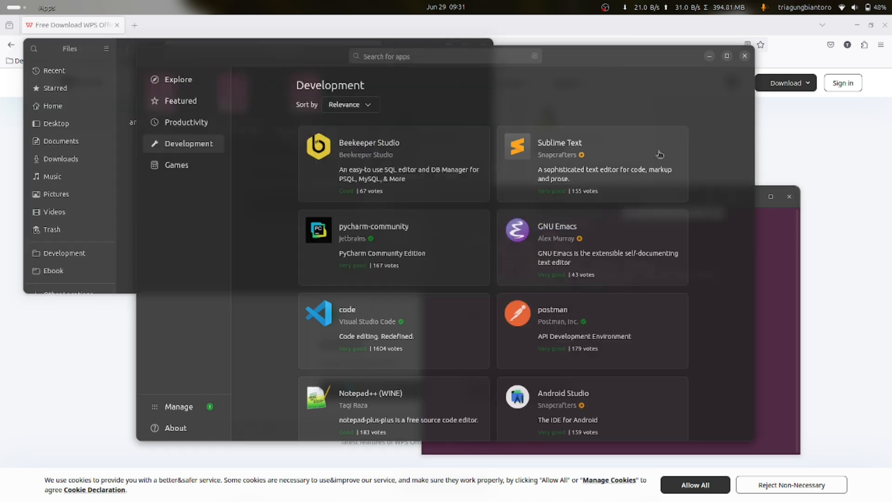
click(764, 259)
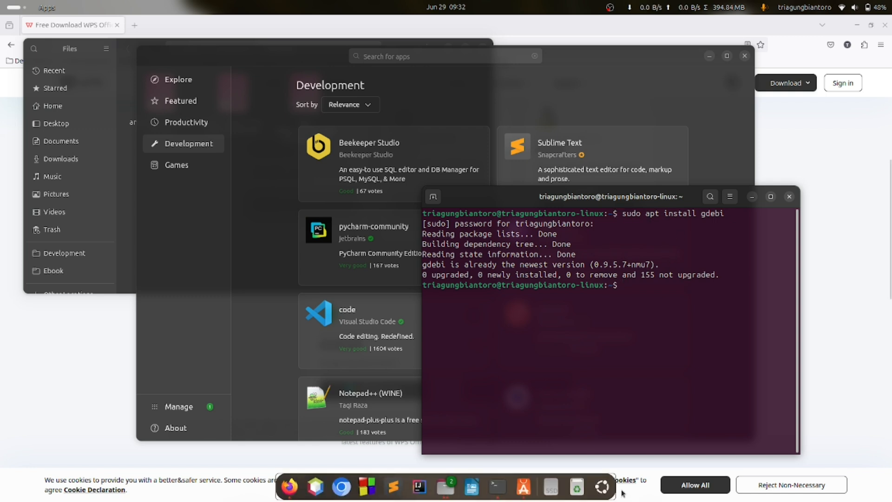
- Find Synaptic Package Manager by searching the applications for "syn", launch it and authenticate with the account password
click(601, 487)
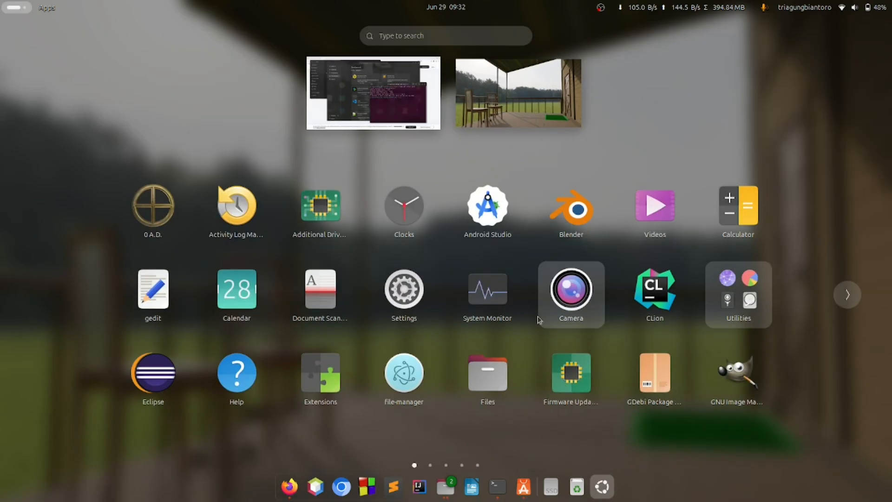
text(syn)
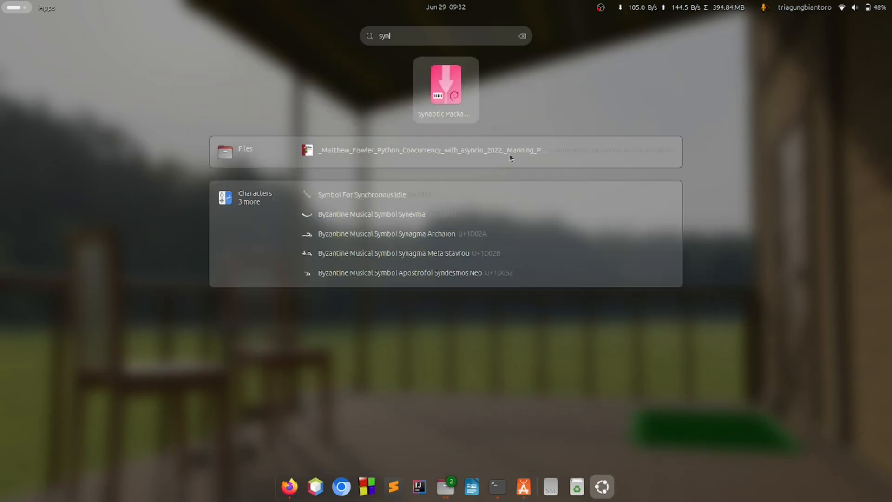
click(448, 91)
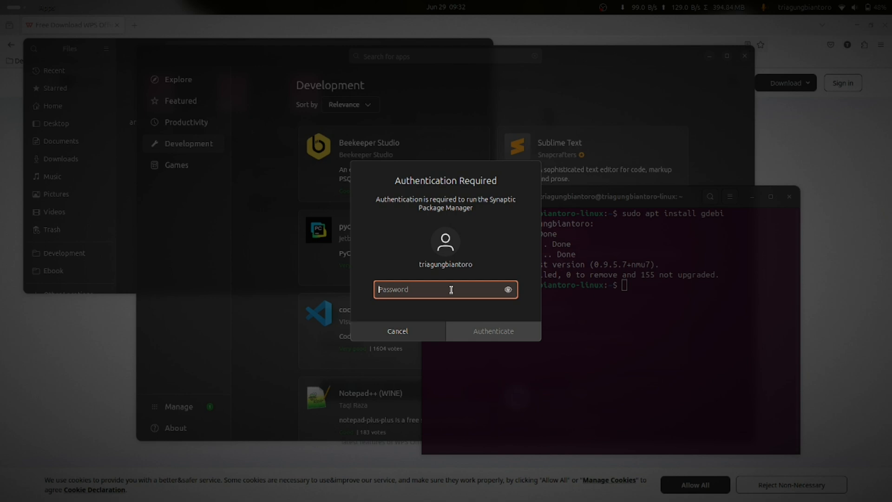
text(•••••••)
key(Return)
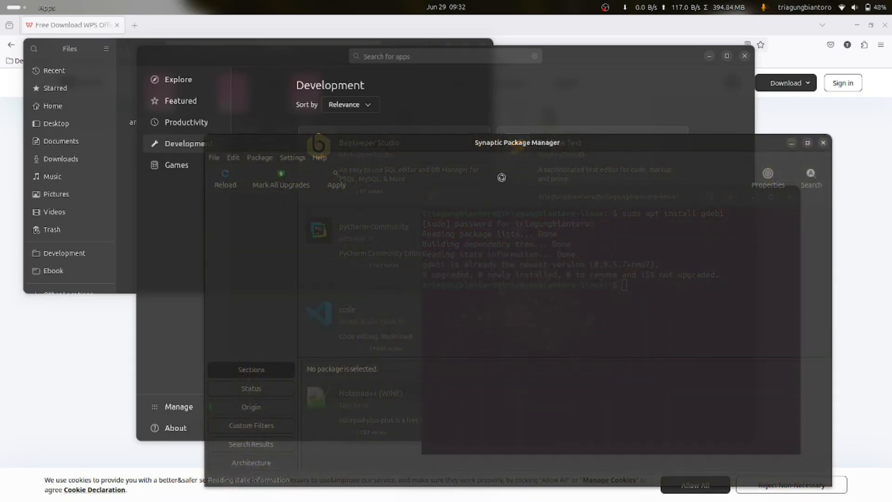
- Reposition the Synaptic window, search package descriptions and names for "gdebi", and select the gdebi package to view its description
drag(485, 148, 474, 107)
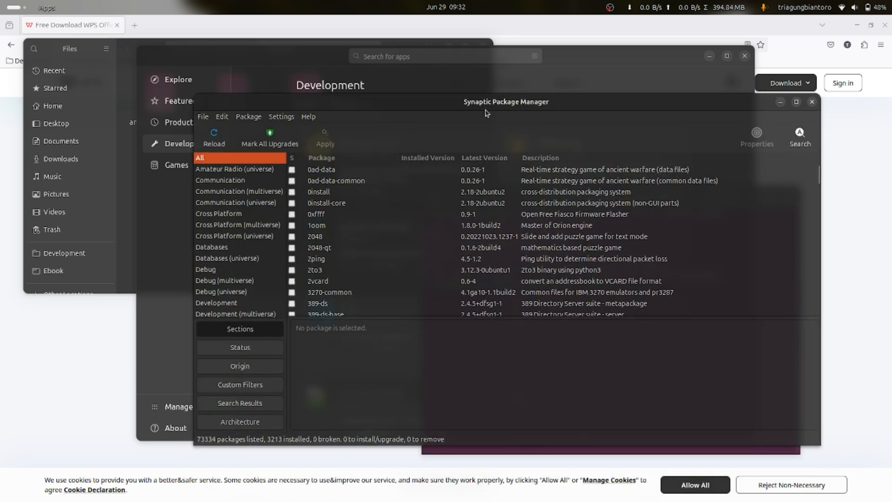
click(799, 137)
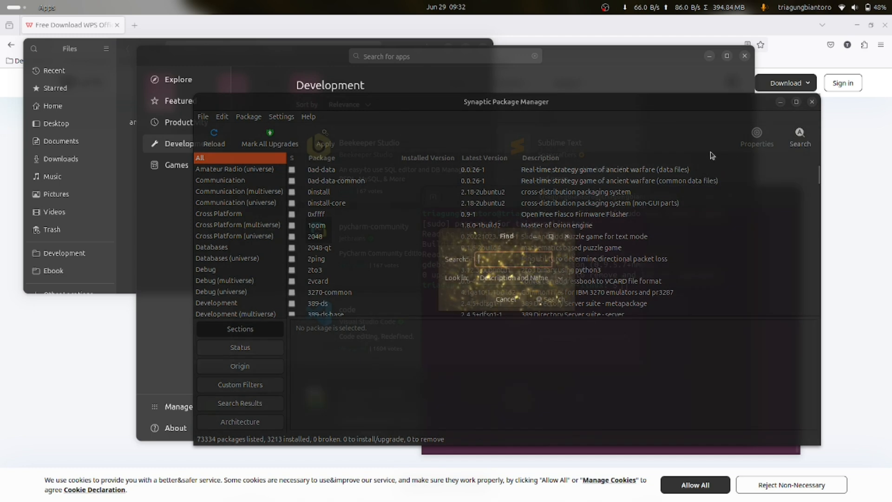
click(513, 299)
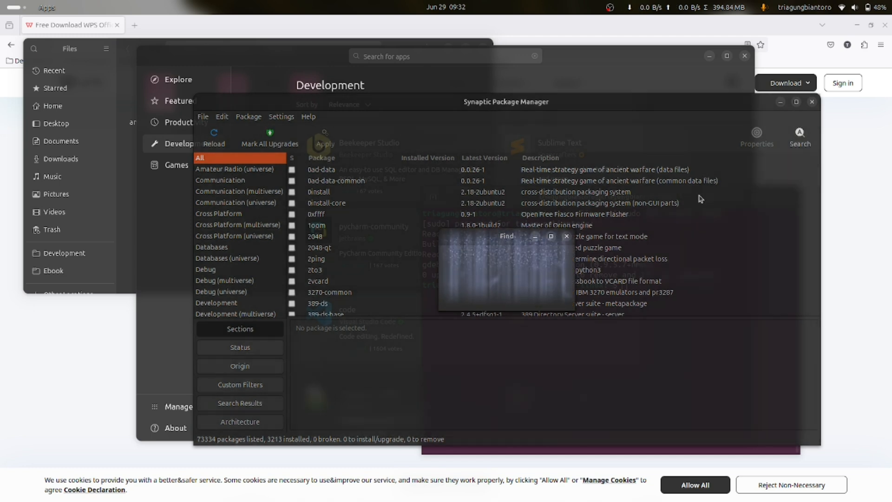
click(799, 139)
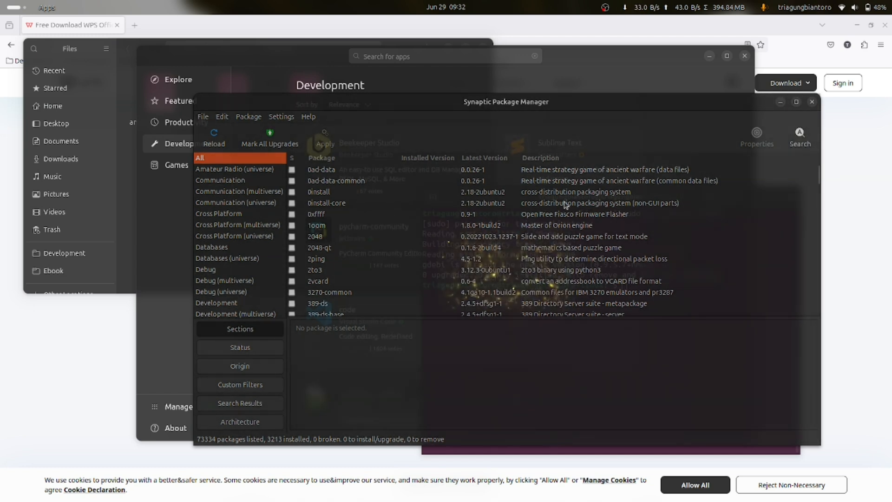
text(gdeb)
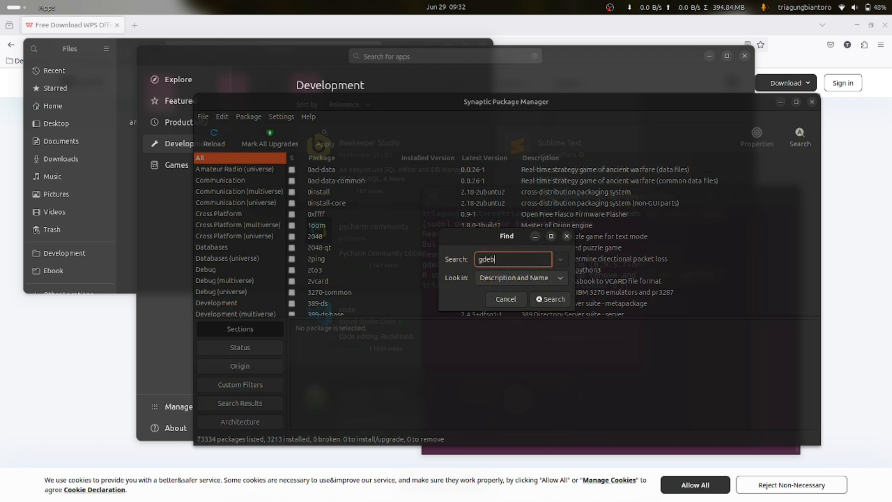
key(Return)
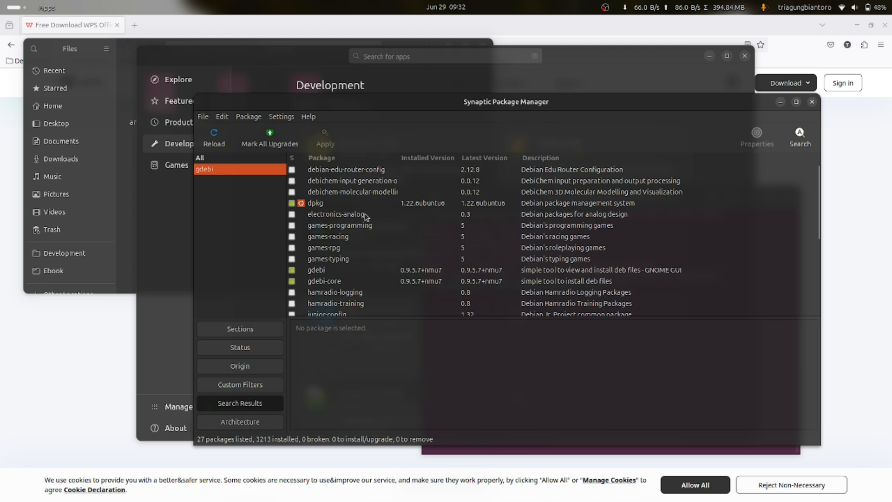
scroll(355, 216, down, 1)
click(323, 249)
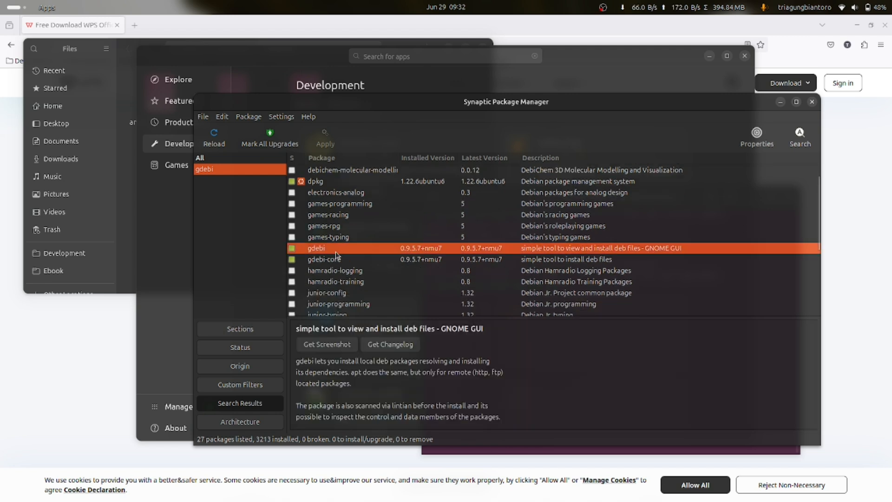
- Check the marking options available for the gdebi package, dismiss them without marking anything, and reposition the Synaptic window
scroll(336, 255, down, 1)
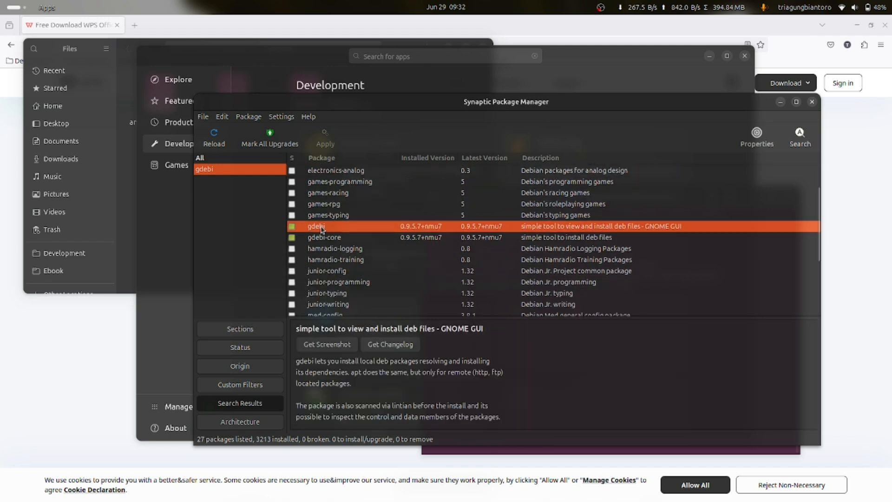
right_click(321, 228)
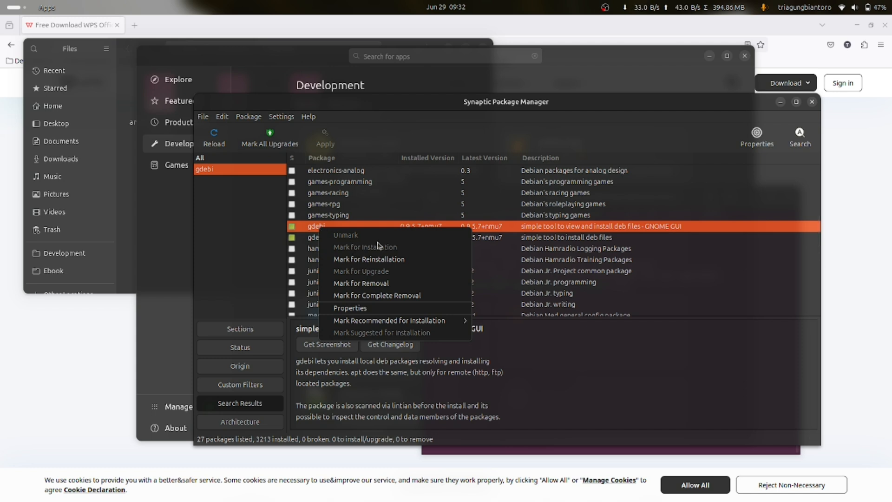
click(366, 220)
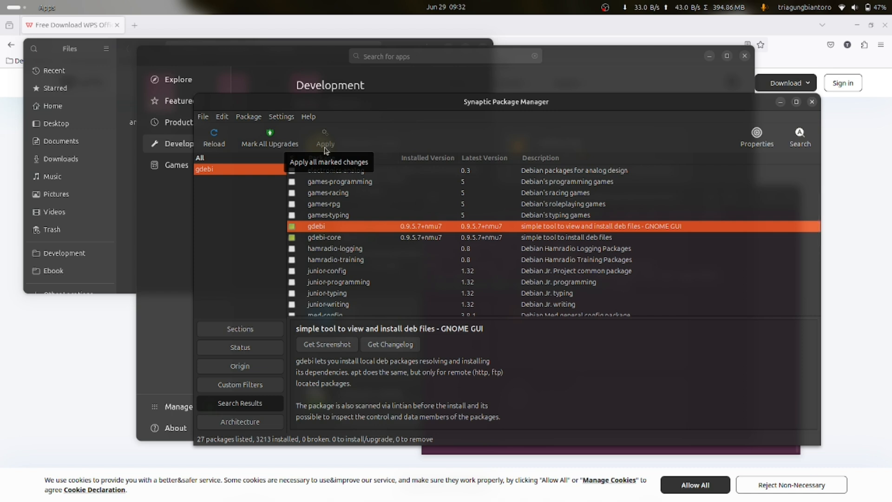
mouse_move(430, 108)
mouse_down()
mouse_move(462, 103)
mouse_move(436, 102)
mouse_up()
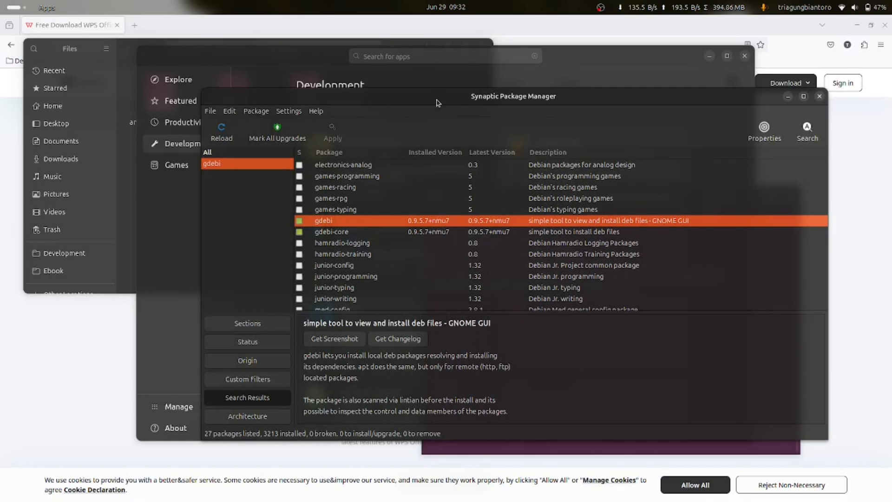
drag(433, 105, 438, 117)
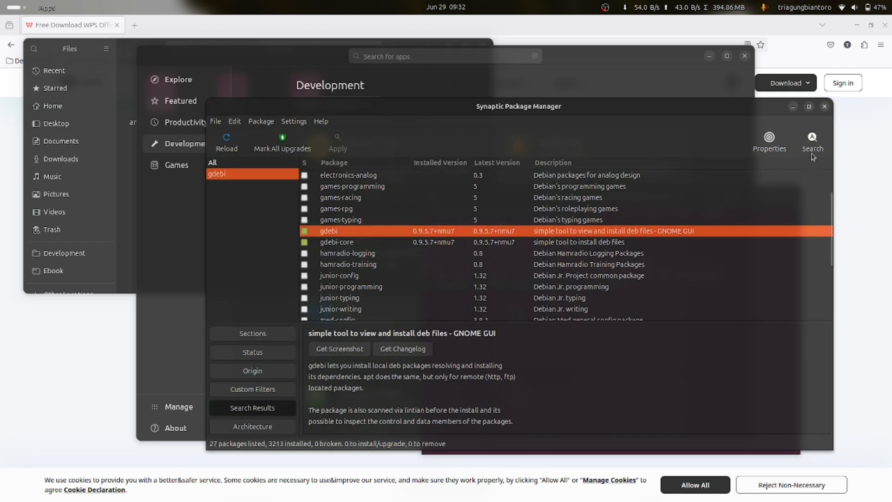
drag(520, 109, 534, 101)
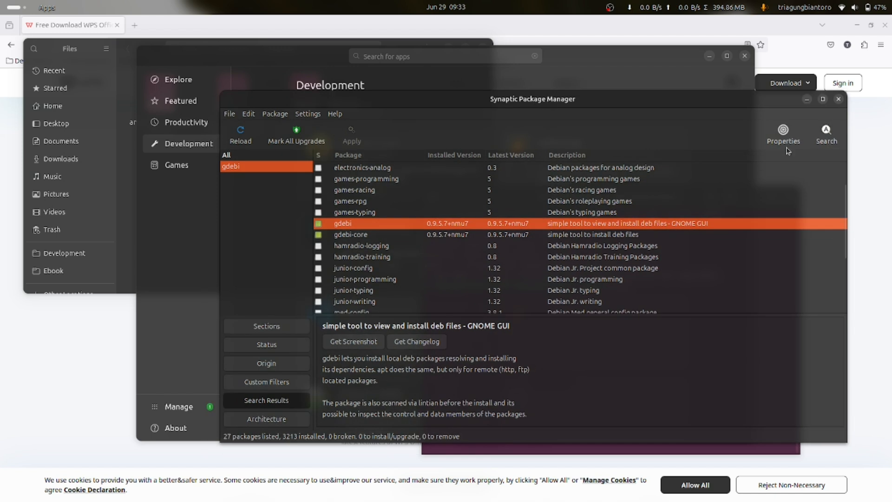
- Search package descriptions and names for "firefox", select the firefox-locale-an package to view its description, and reposition the Synaptic window
click(814, 141)
text(fi)
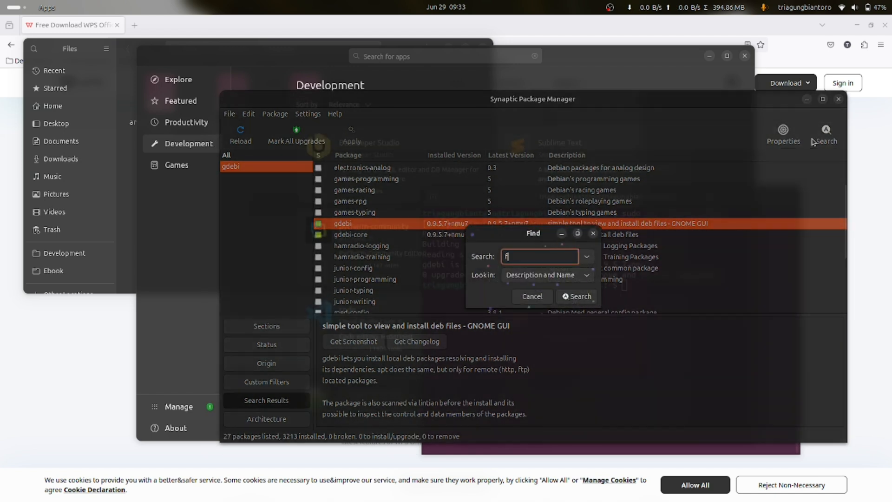
text(refox)
key(Return)
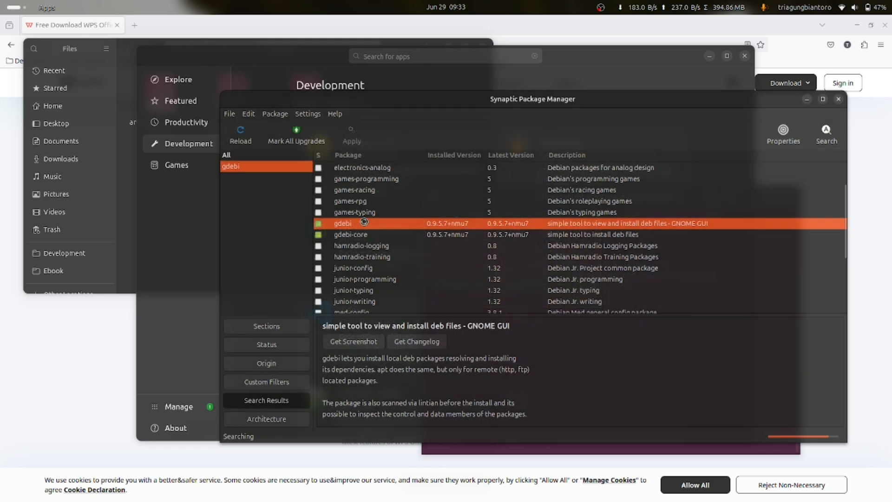
scroll(364, 224, down, 2)
click(363, 220)
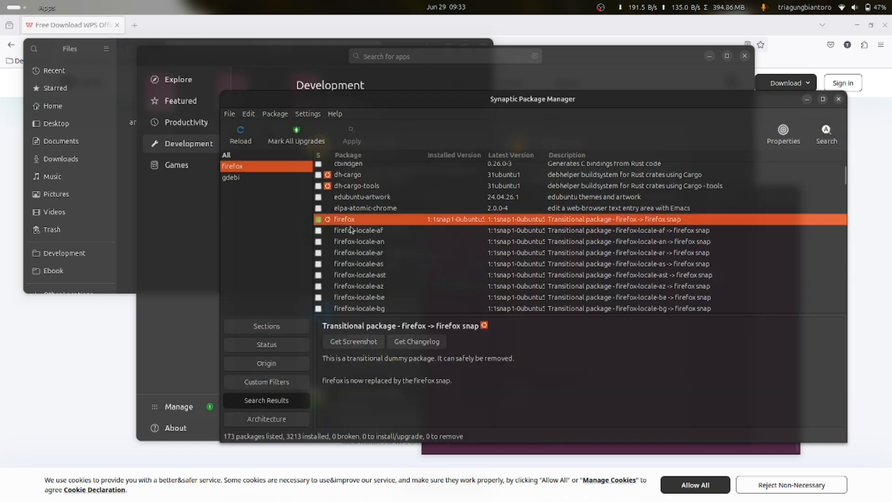
click(345, 241)
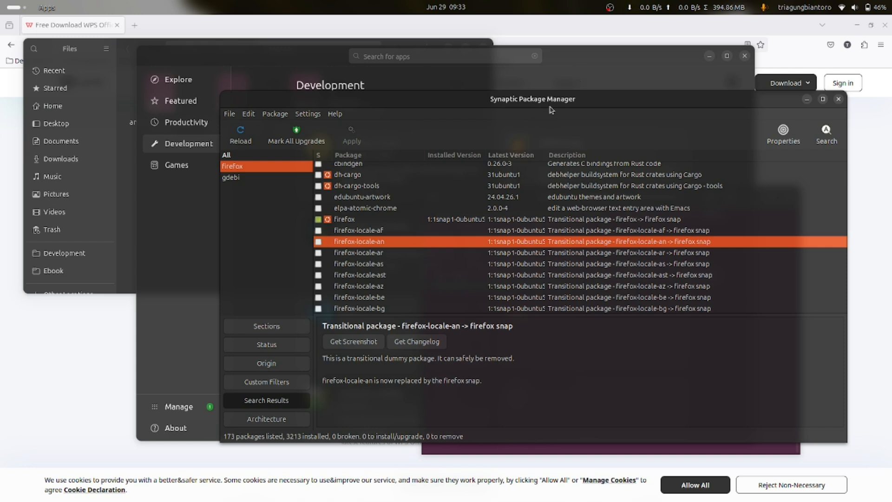
drag(561, 104, 557, 117)
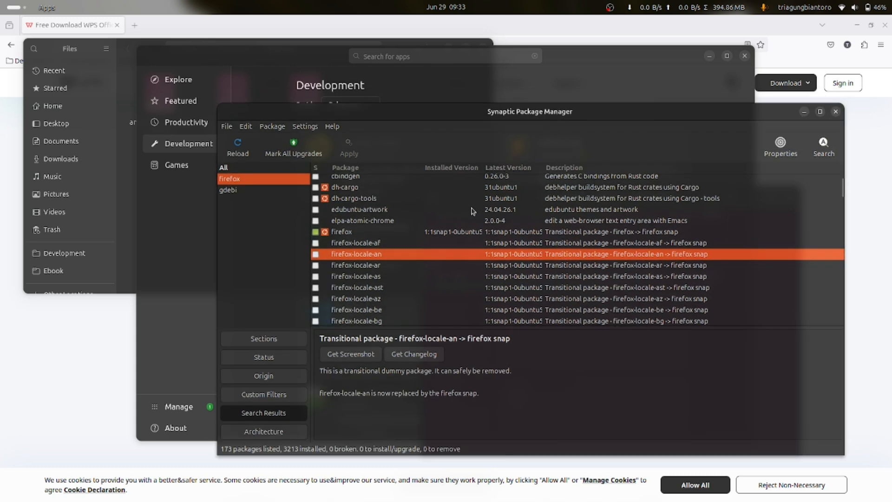
drag(469, 120, 458, 107)
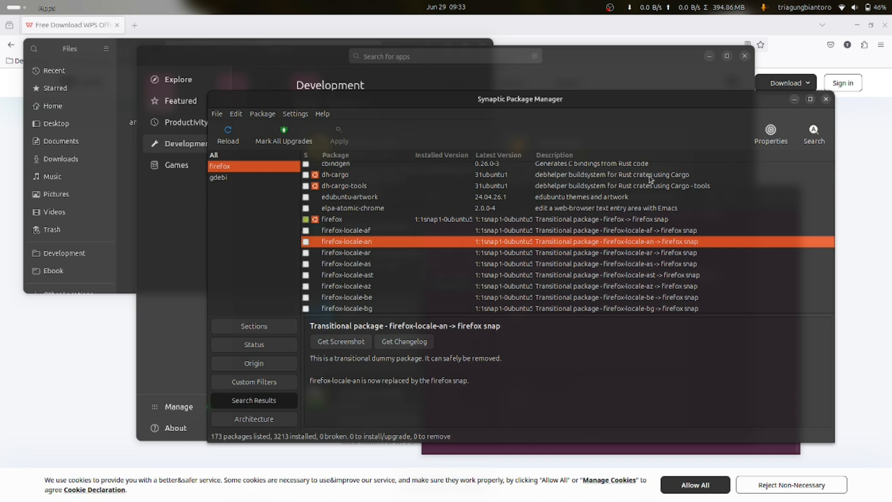
- Switch to App Center and browse the applications in the Development category
click(597, 46)
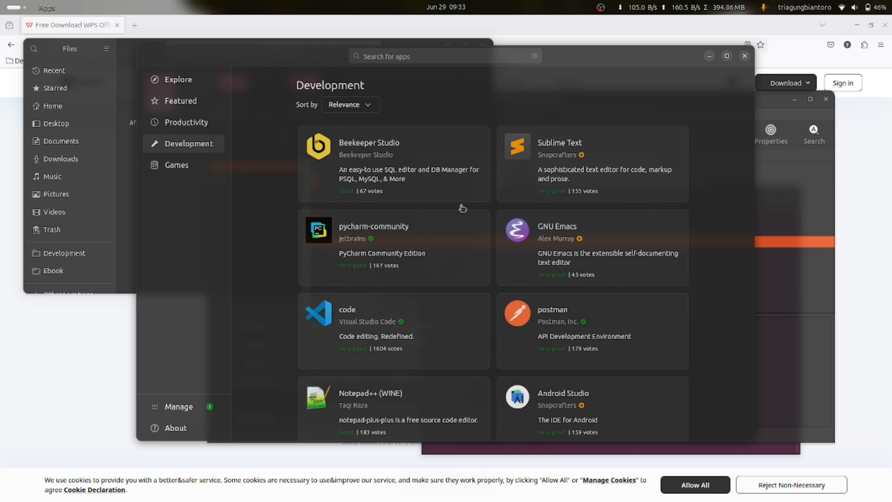
scroll(462, 205, down, 5)
scroll(462, 205, down, 5)
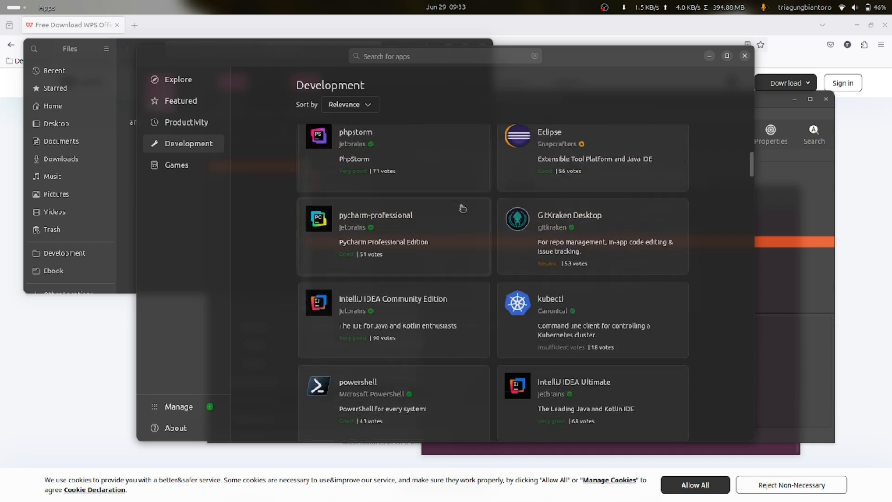
scroll(379, 238, up, 10)
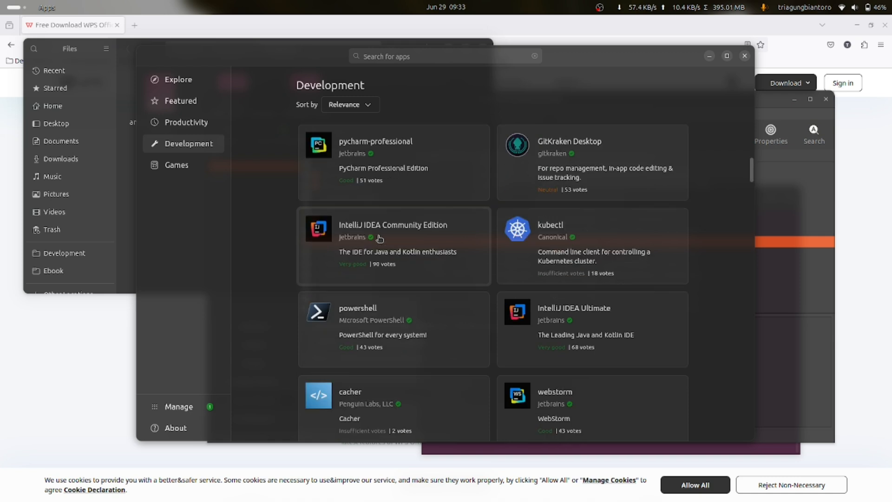
- Show the Games category and browse through its What's Hot banners
click(175, 164)
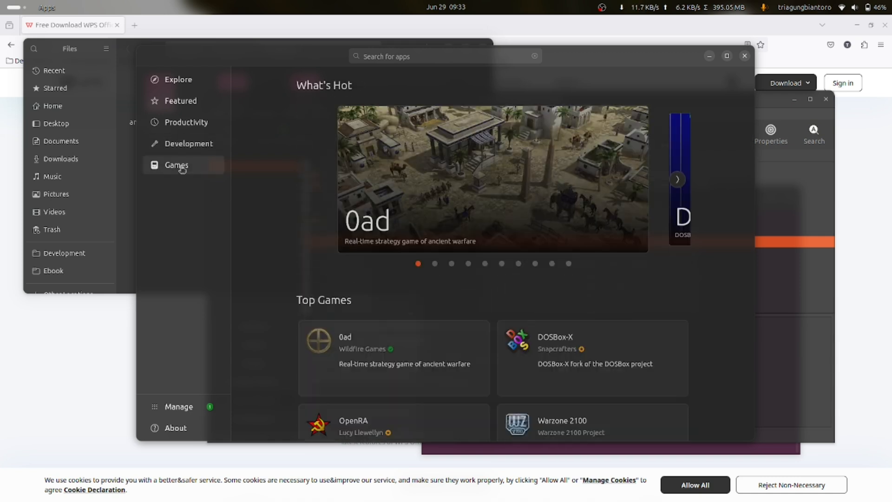
click(680, 183)
click(681, 184)
click(682, 184)
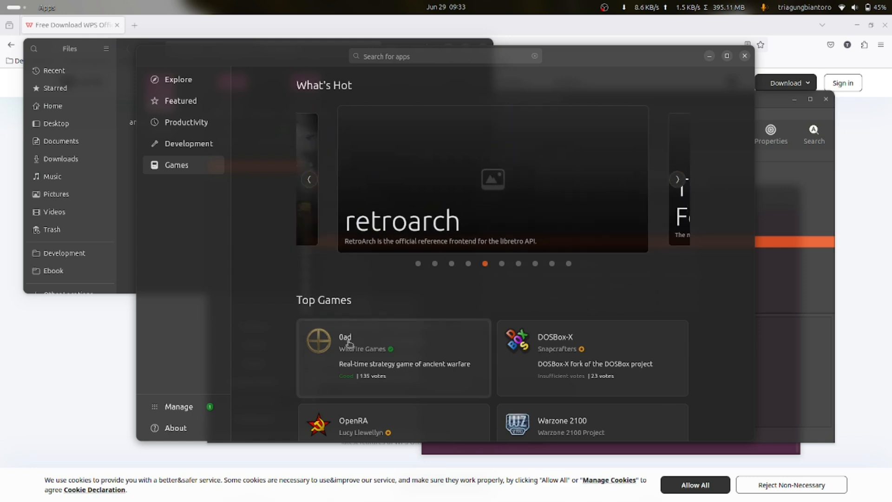
- Show the details page of the 0ad game and review its gallery images and description
click(347, 343)
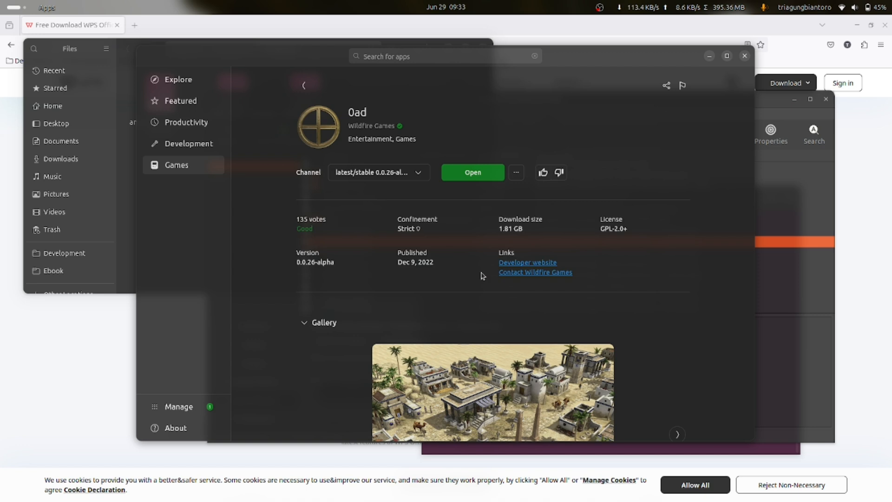
scroll(490, 274, down, 4)
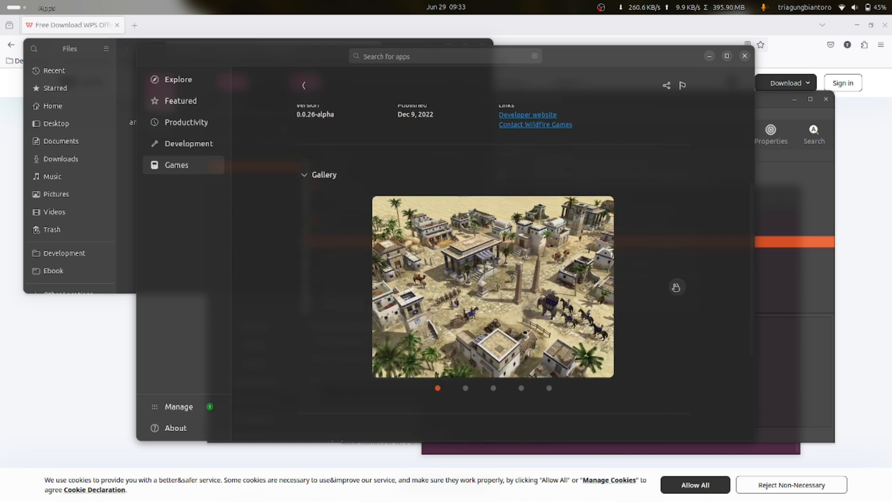
click(676, 287)
click(676, 287)
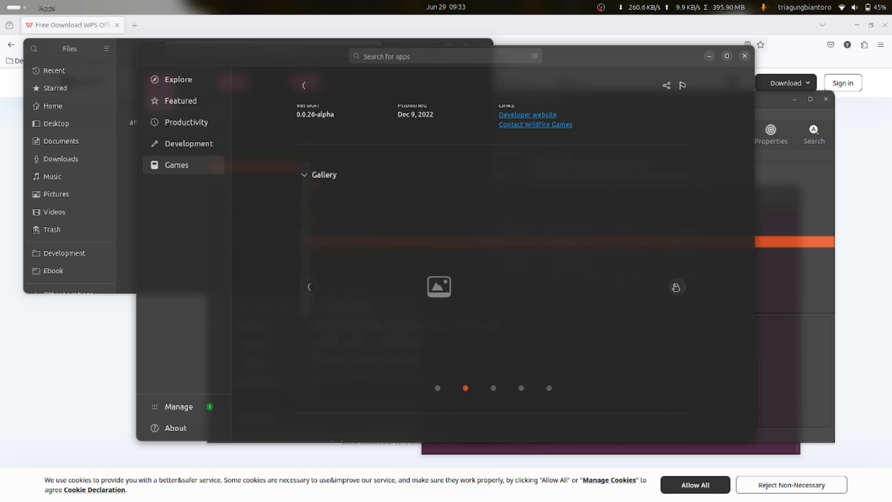
click(309, 287)
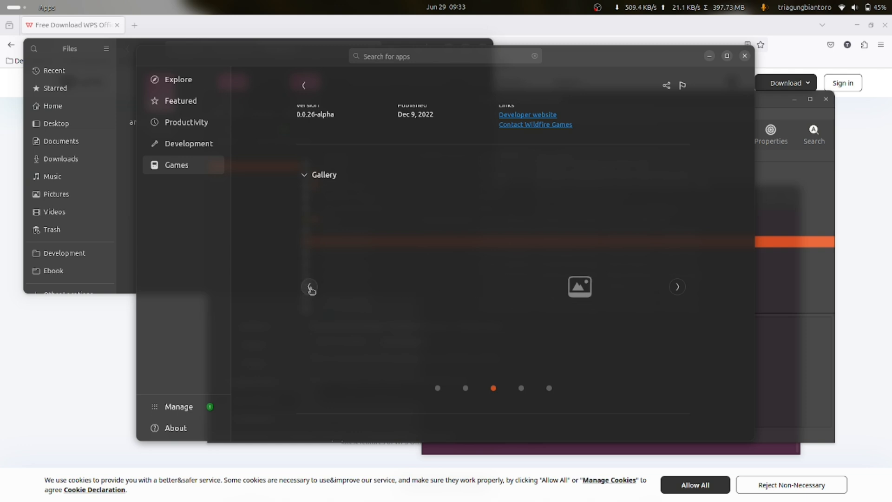
click(310, 291)
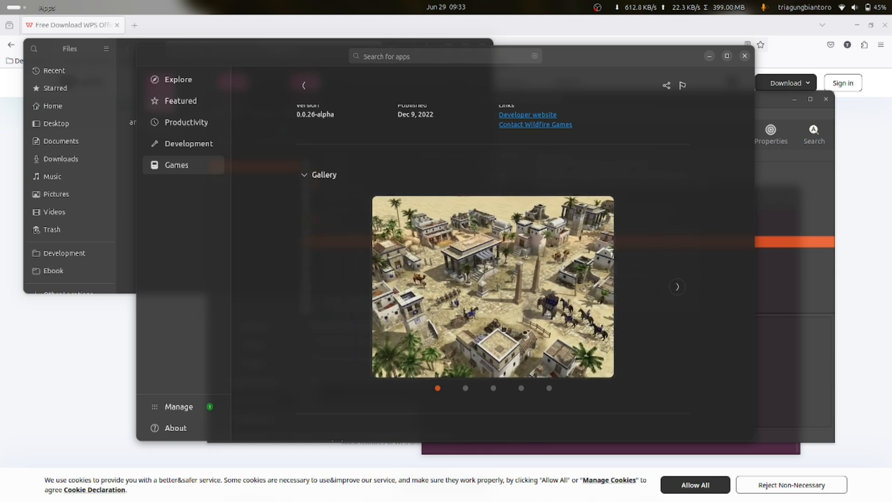
scroll(526, 254, down, 3)
scroll(526, 253, down, 3)
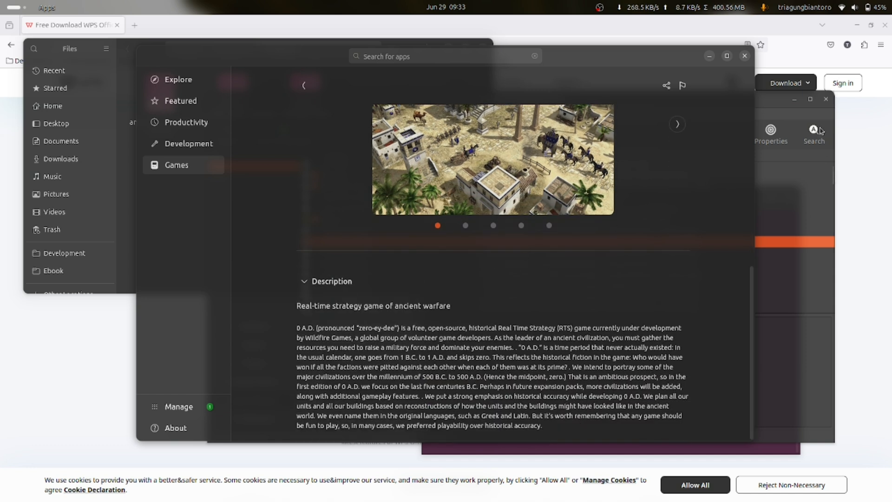
- Return to Synaptic, highlight the firefox-locale-an description, review the package list, and close Synaptic
click(782, 108)
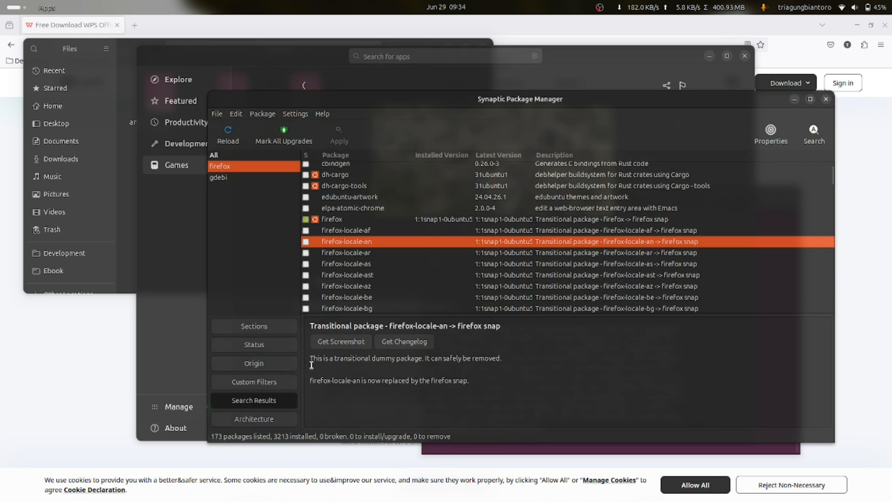
drag(312, 360, 511, 377)
click(523, 372)
scroll(380, 221, up, 2)
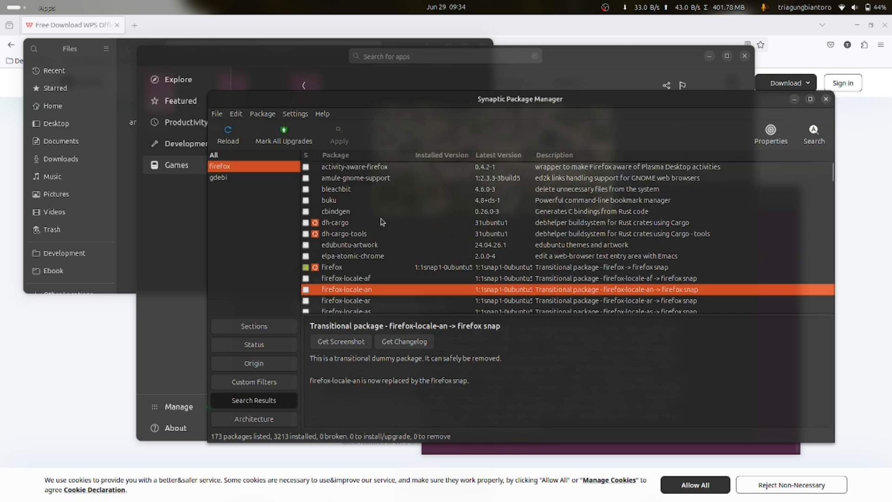
click(825, 100)
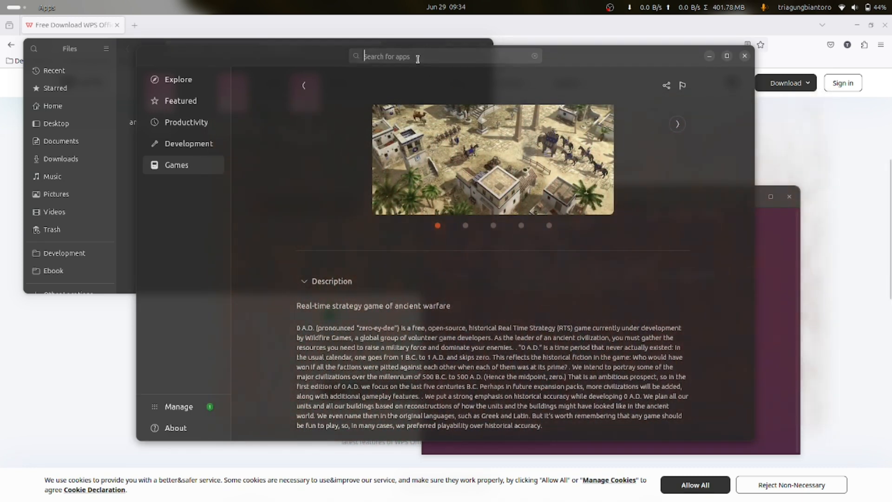
- Return to App Center's Explore page, search for "gdebi", and show the GDebi Package Installer details page
click(195, 76)
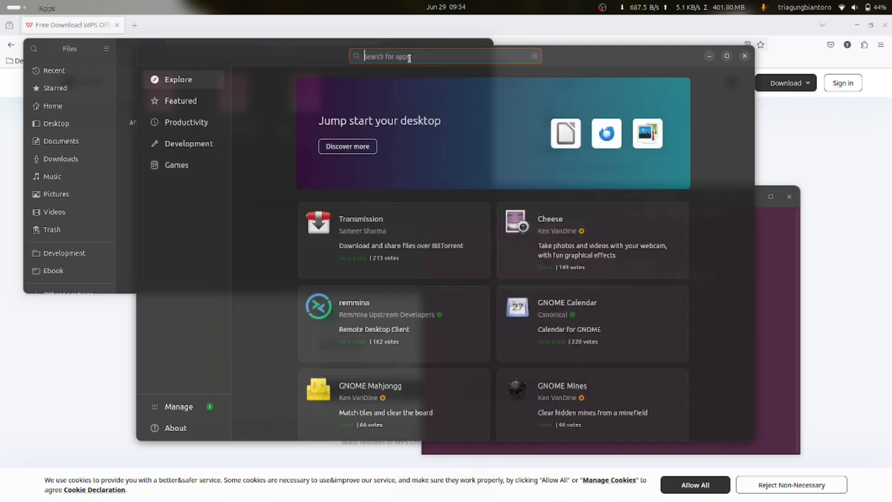
text(gdebi)
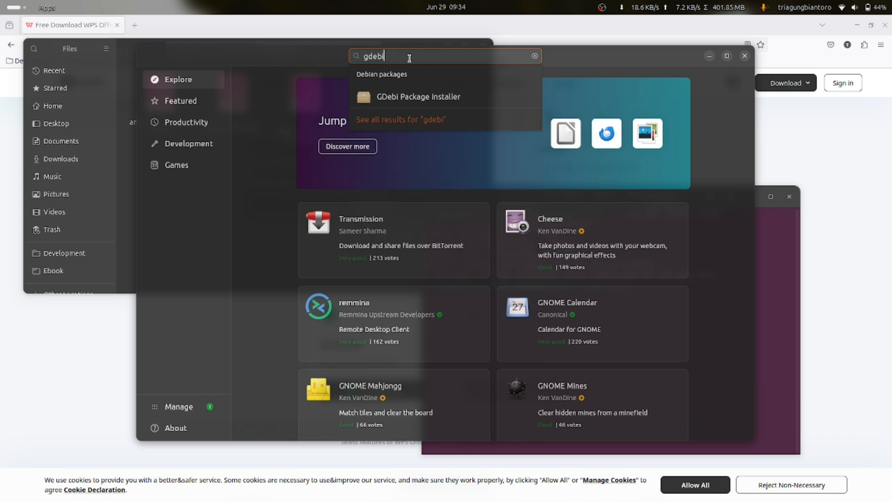
key(Return)
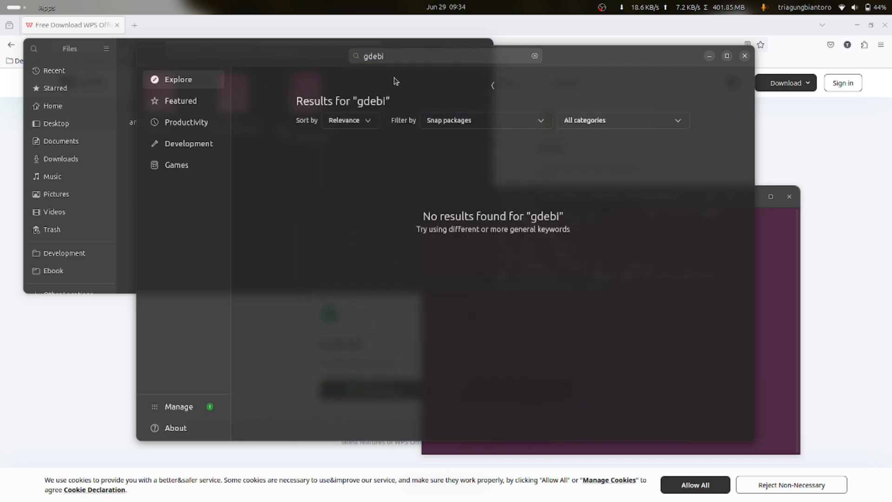
click(400, 55)
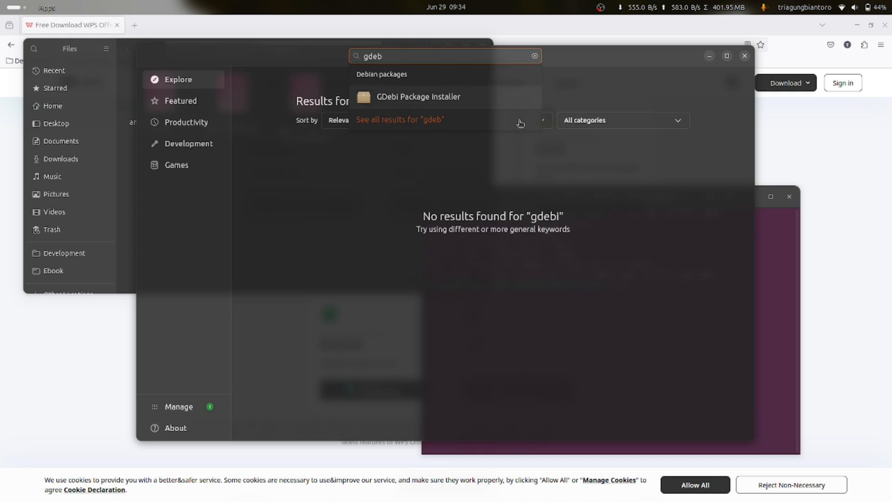
click(440, 108)
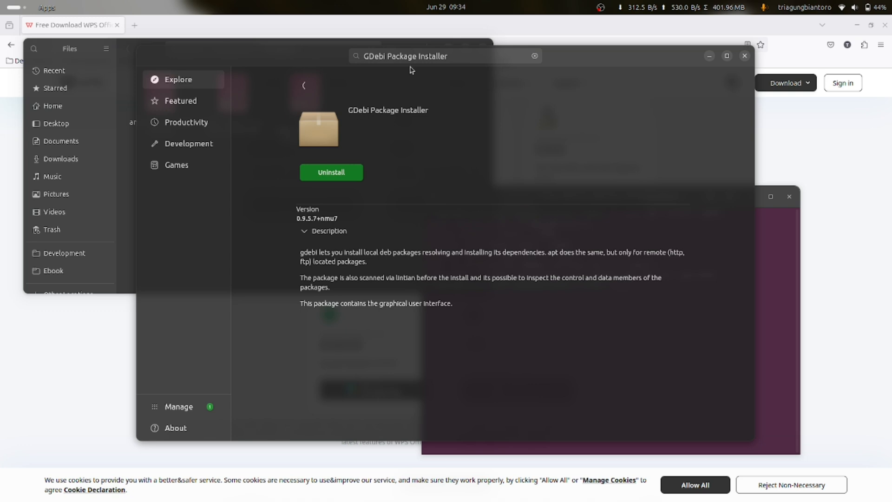
- Replace the App Center search term with "GDebi", show all its results, and reselect the search term
click(395, 58)
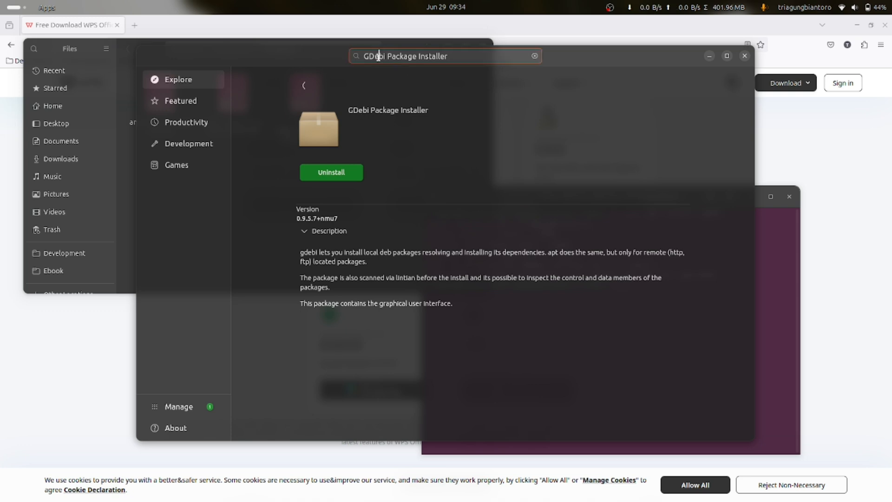
drag(364, 56, 450, 57)
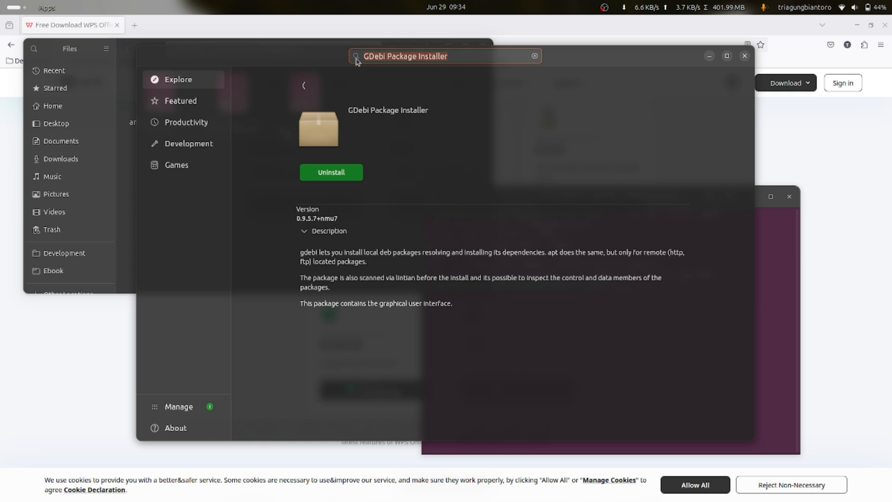
text(GDebi)
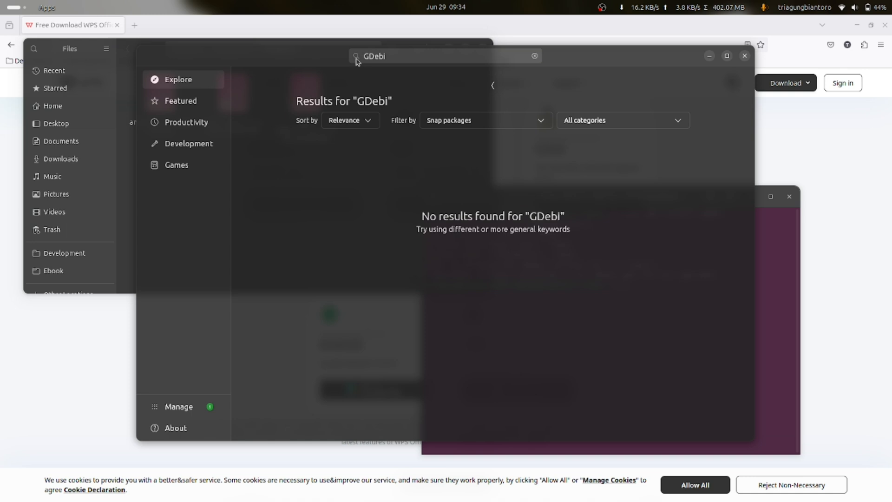
click(392, 58)
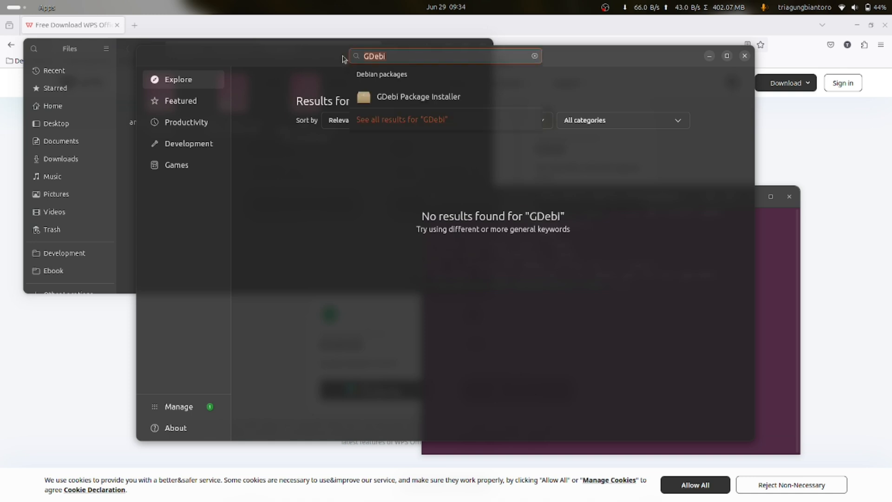
- Search App Center for "Gdeb" and show the GDebi Package Installer details page
key(BackSpace)
text(Gdeb)
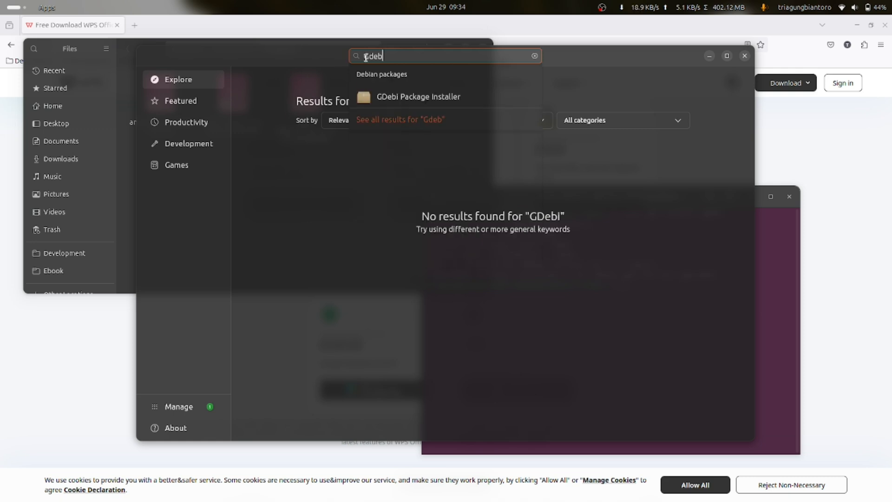
click(445, 98)
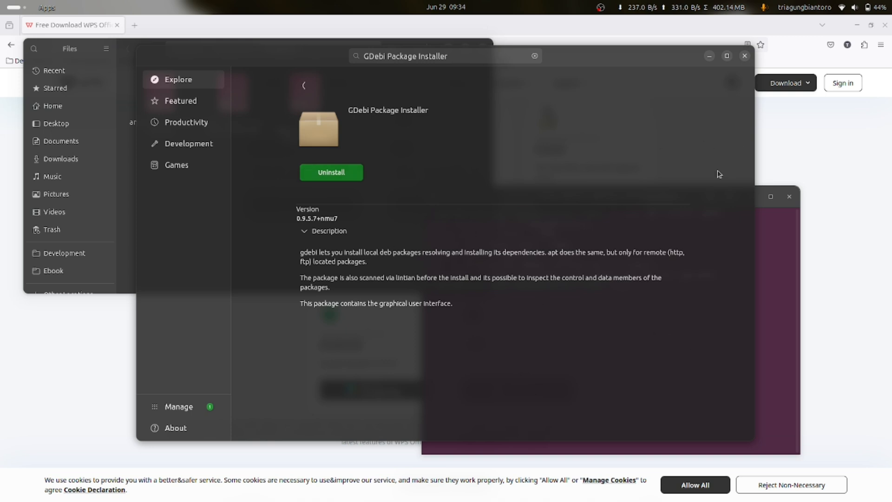
drag(271, 54, 281, 63)
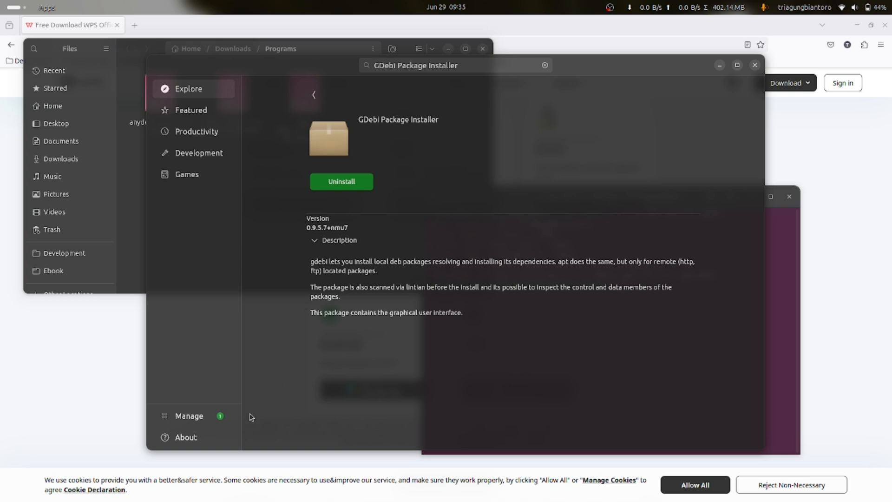
- Show App Center's Manage page and review the available updates and the full list of installed apps
click(190, 415)
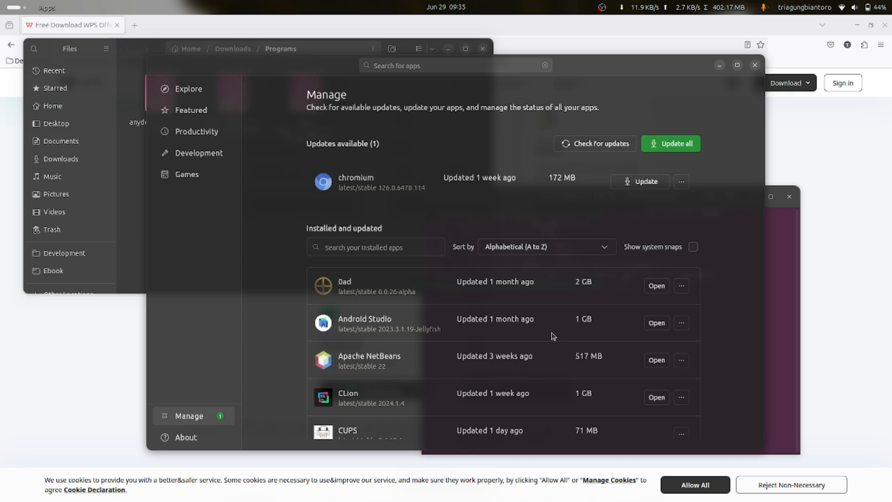
drag(596, 69, 602, 48)
scroll(562, 309, down, 8)
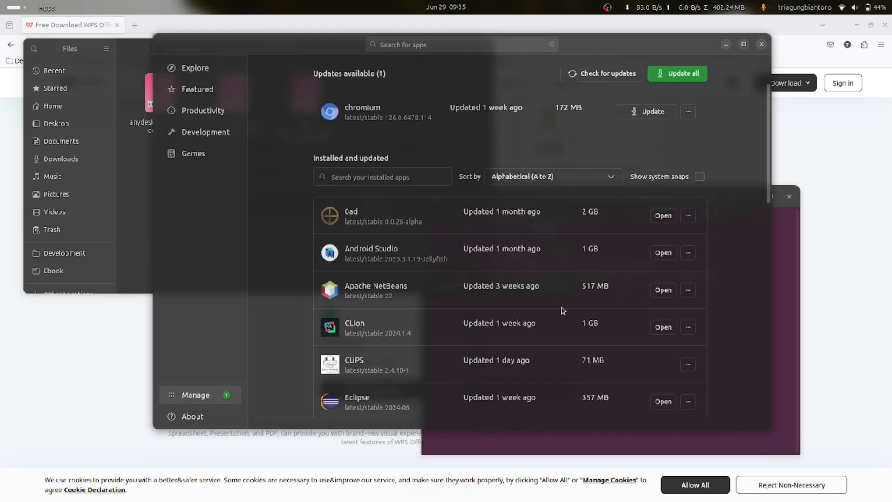
scroll(562, 309, down, 12)
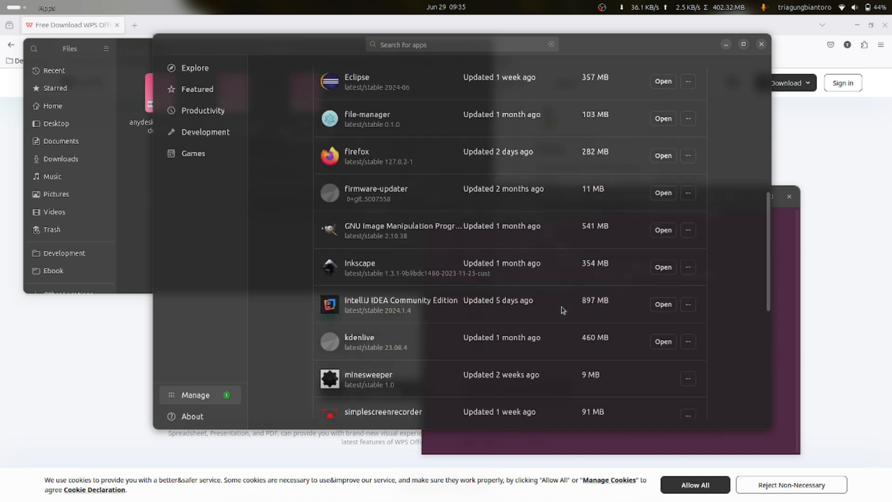
scroll(562, 309, down, 6)
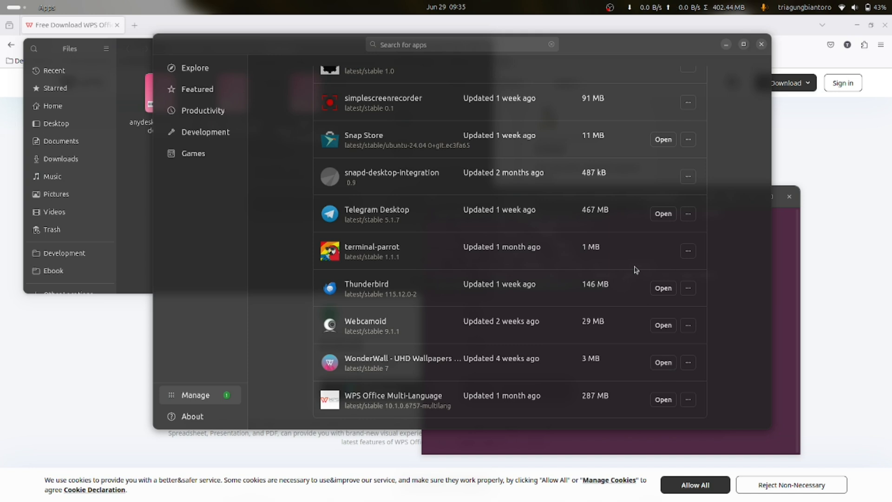
- Launch and close WonderWall from the installed apps list, and show the uninstall option on its details page
click(664, 363)
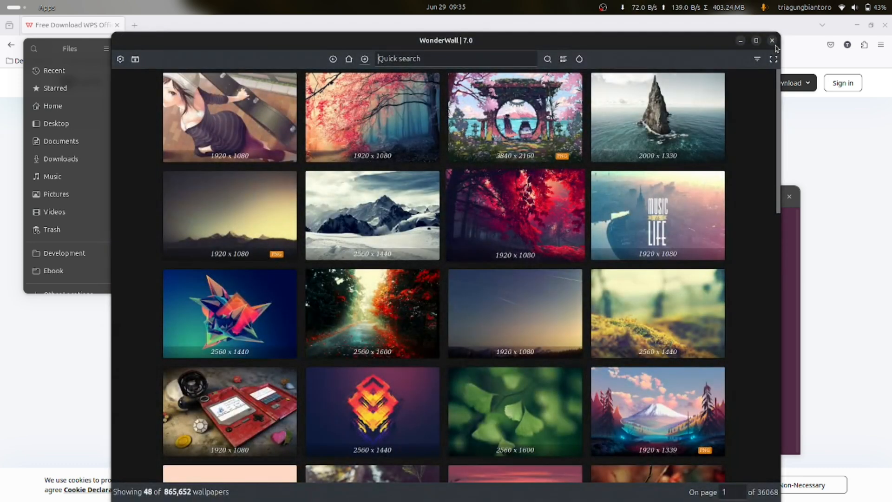
click(773, 41)
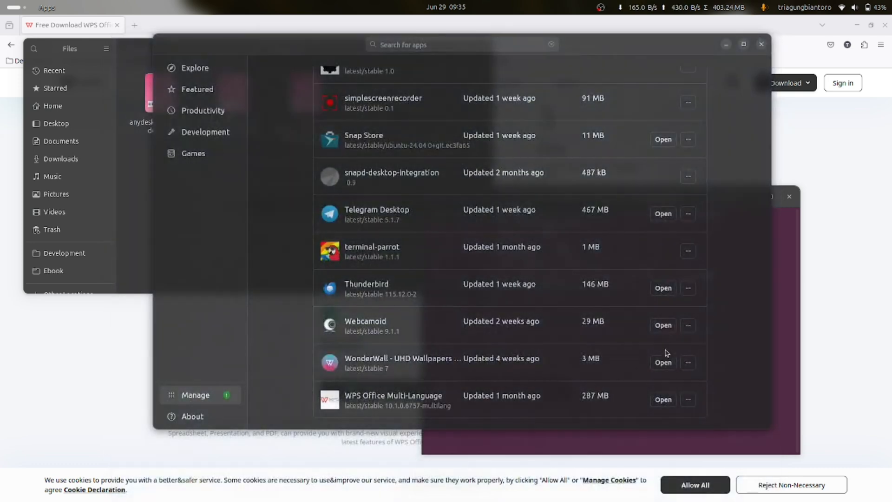
click(694, 380)
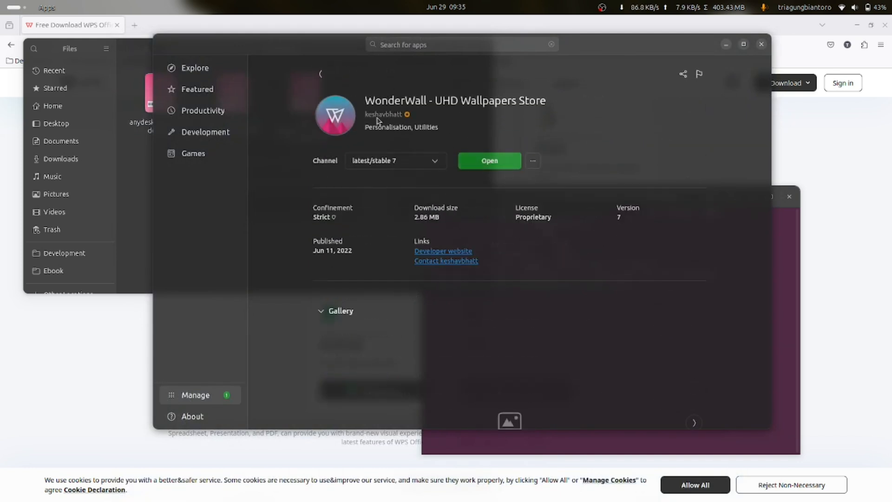
click(533, 160)
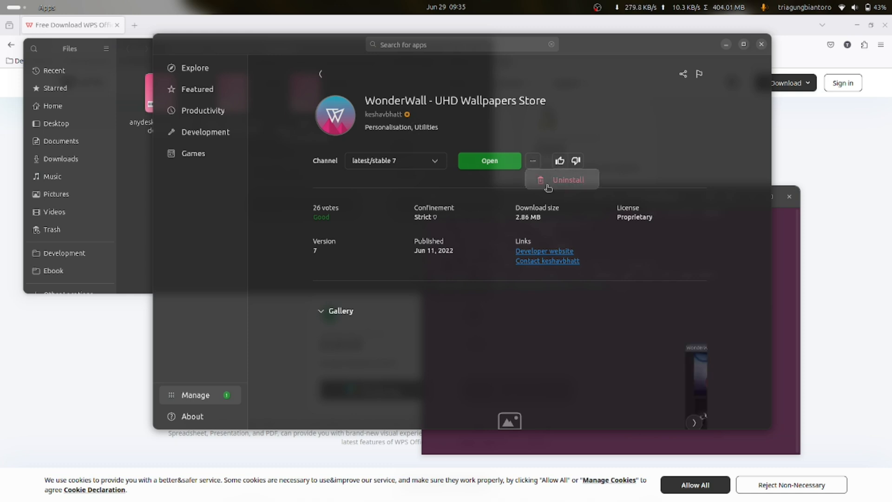
click(602, 121)
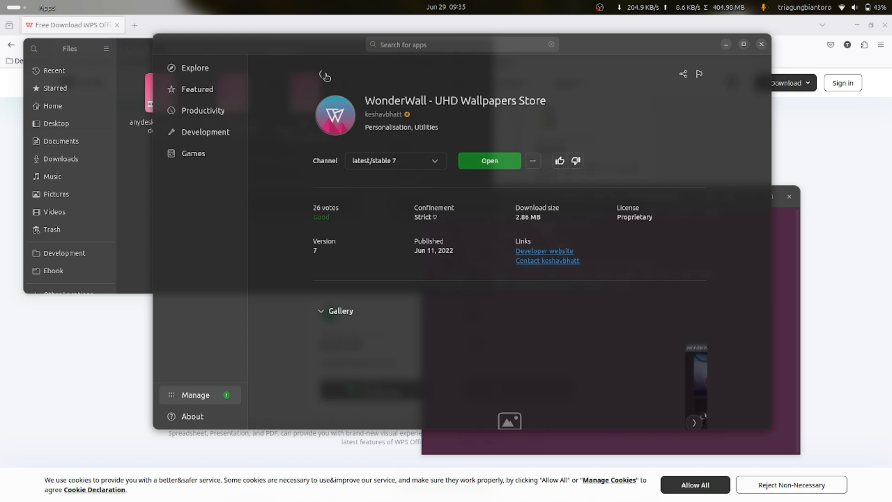
click(321, 74)
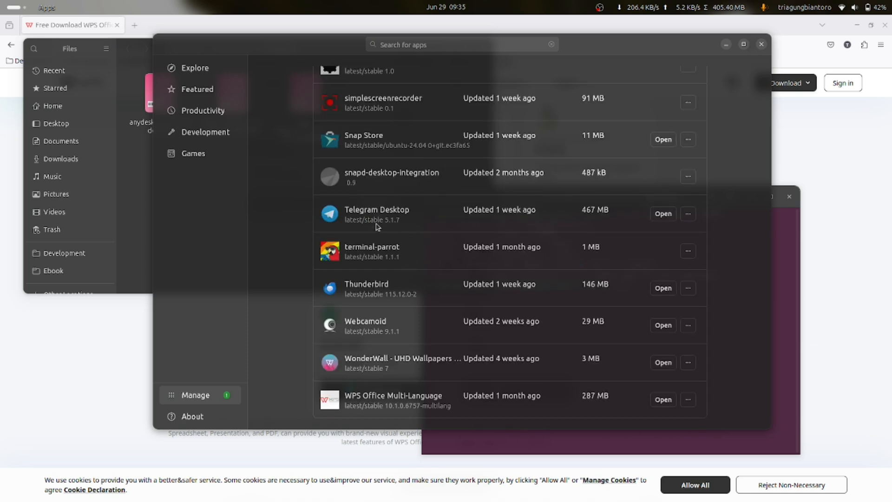
- Show the uninstall option on the 0ad details page, and return to browsing the installed apps list
scroll(422, 264, up, 5)
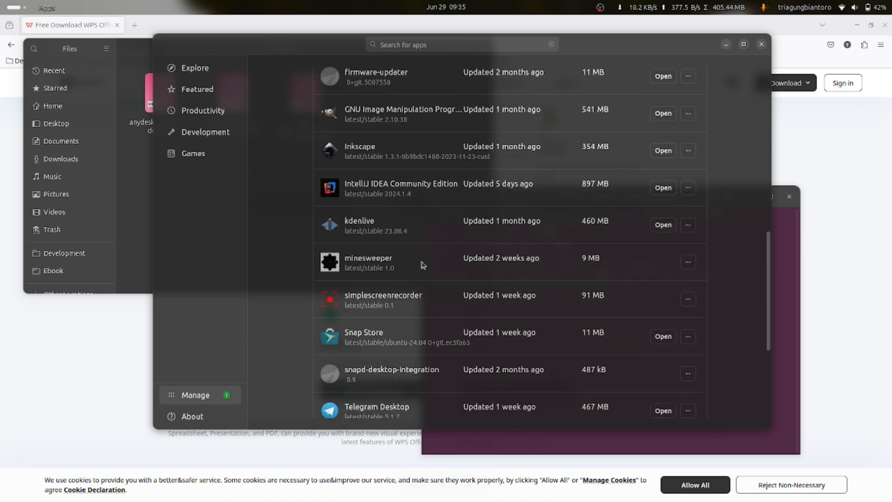
scroll(423, 264, up, 8)
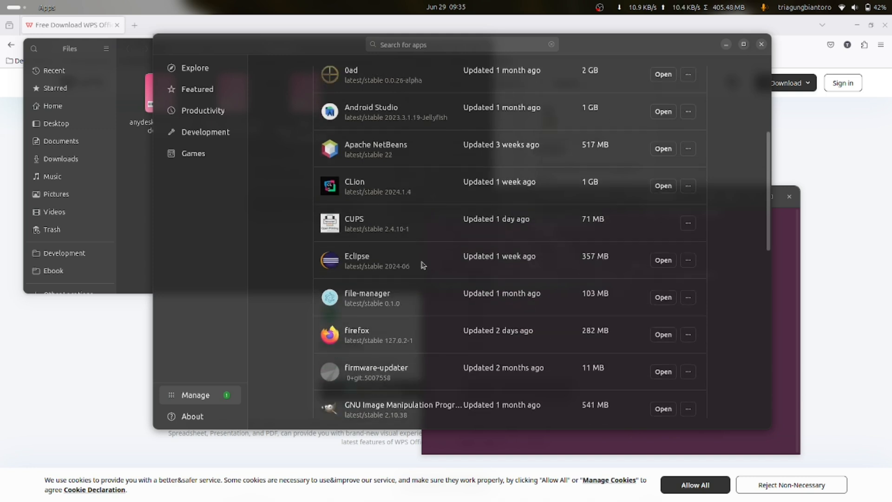
scroll(422, 265, up, 2)
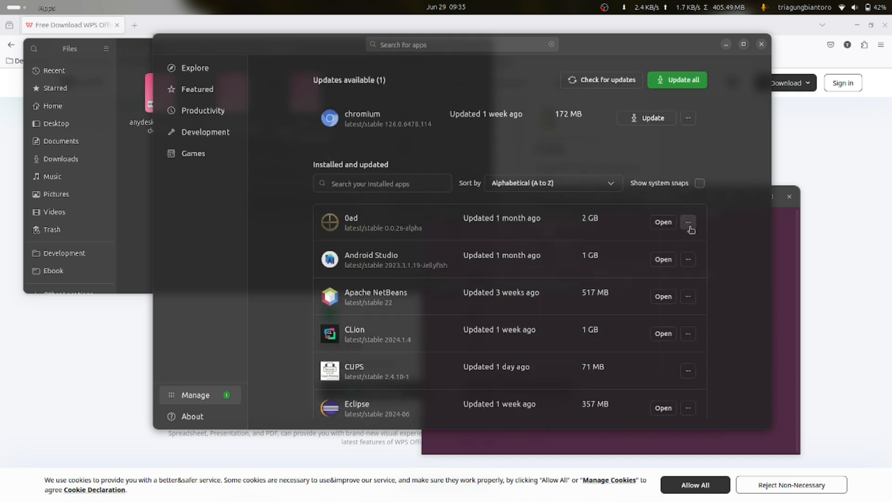
click(691, 241)
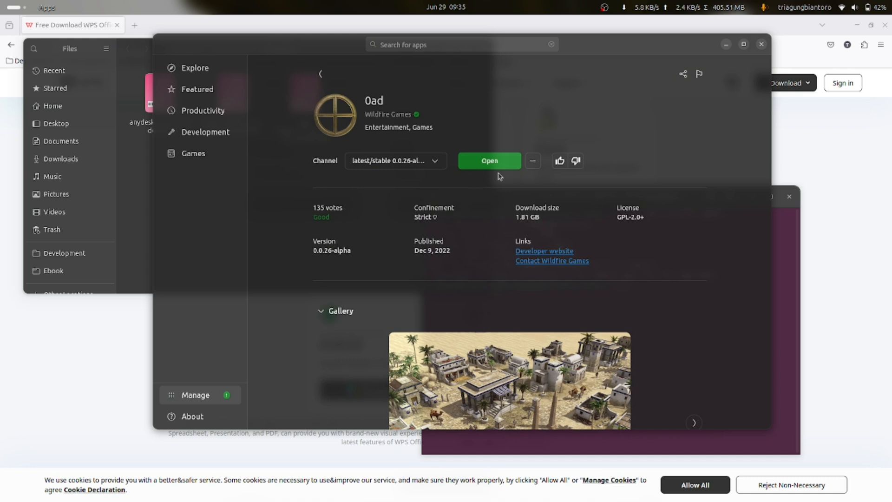
click(532, 162)
click(663, 152)
click(323, 74)
scroll(497, 205, down, 4)
scroll(497, 205, down, 3)
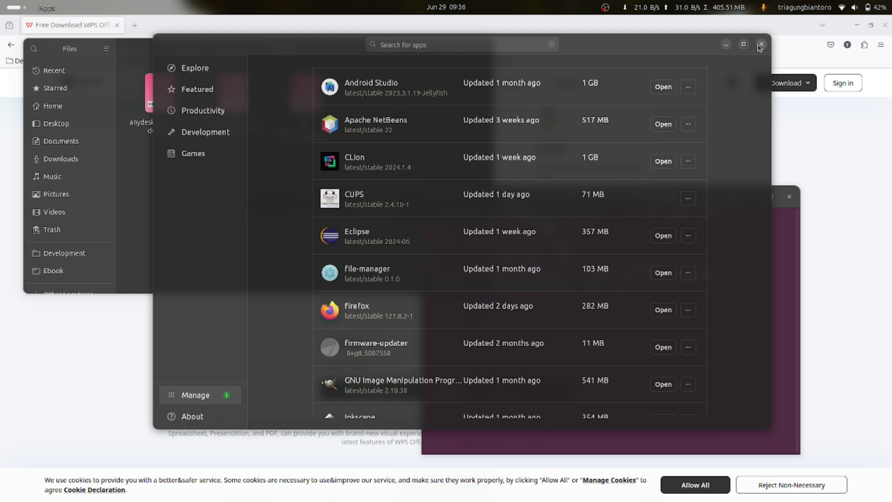
- Close the terminal, both file manager windows, App Center and the browser to clear the desktop
drag(589, 50, 561, 41)
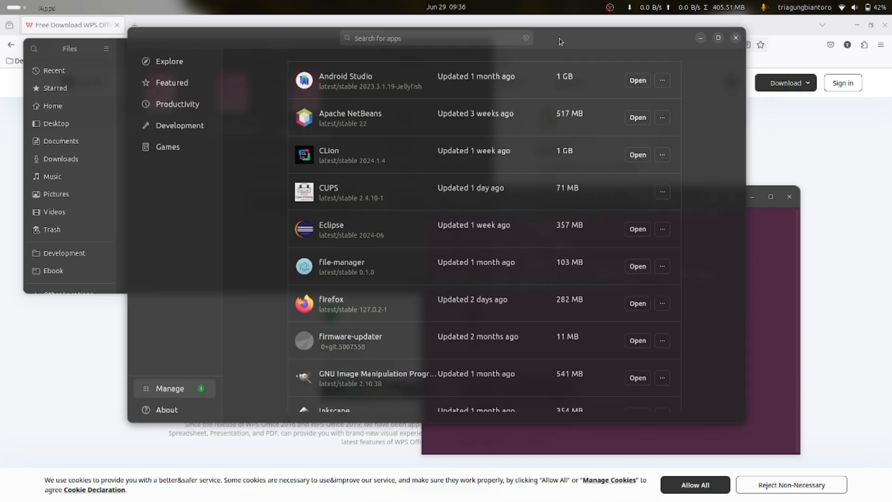
click(757, 247)
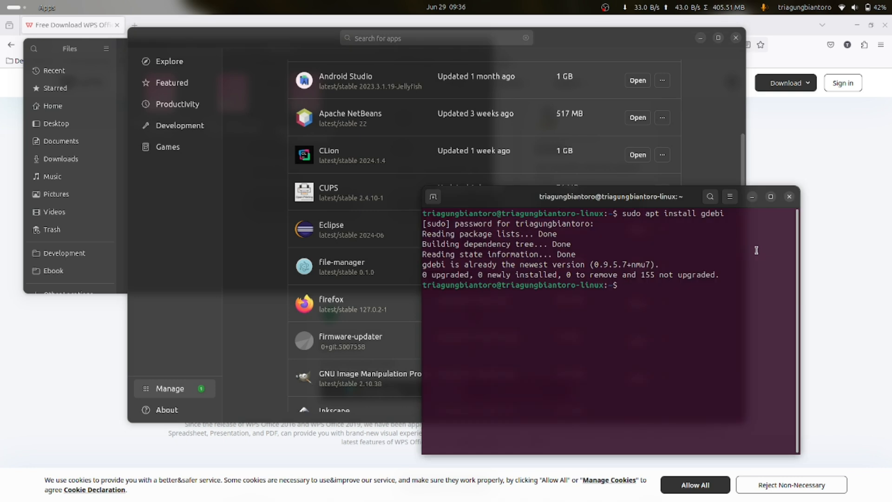
click(790, 199)
click(115, 228)
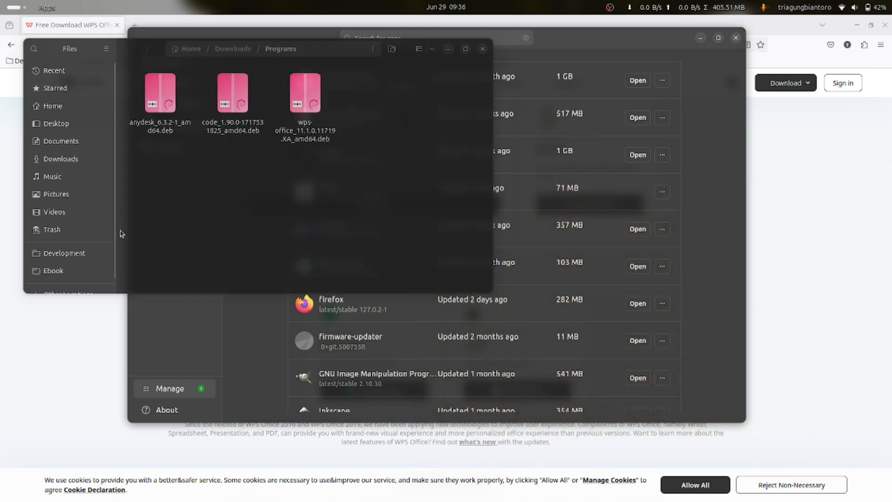
mouse_move(407, 56)
mouse_down()
mouse_move(505, 147)
mouse_move(546, 158)
mouse_up()
click(623, 150)
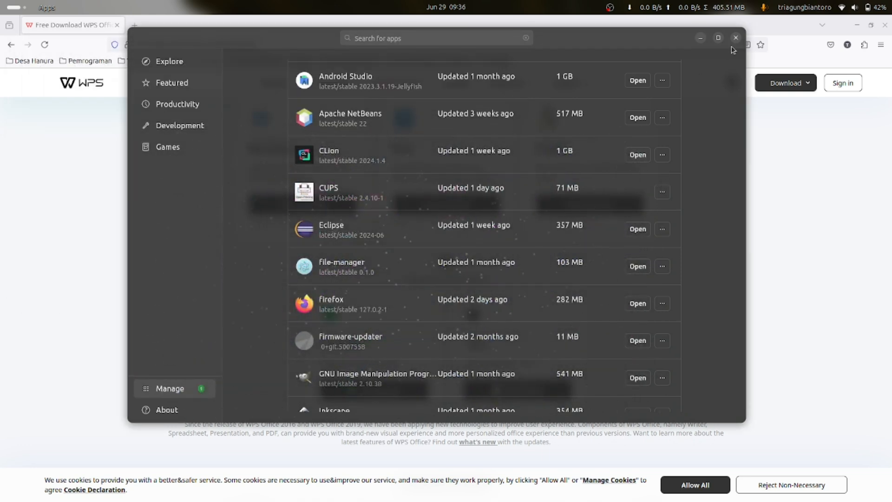
click(736, 39)
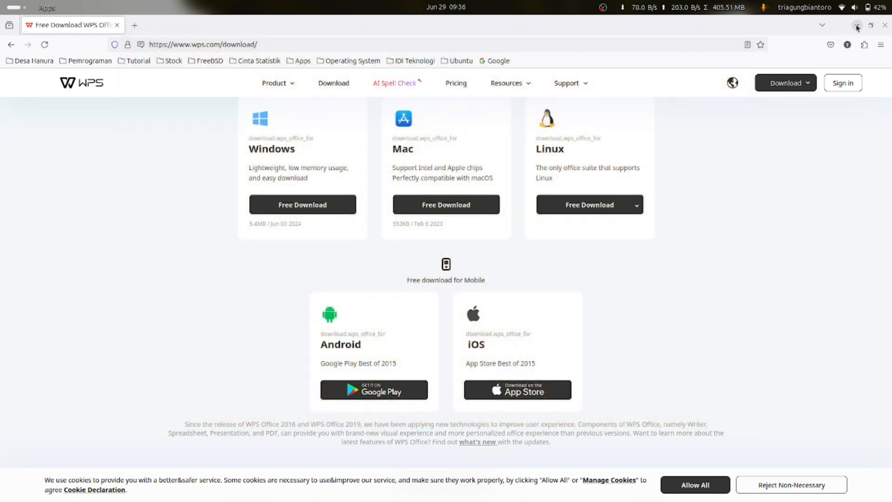
click(884, 25)
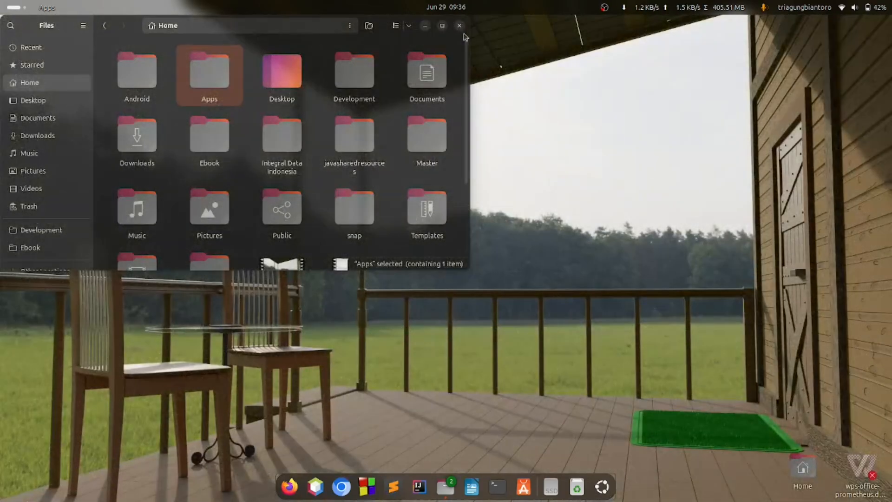
click(463, 27)
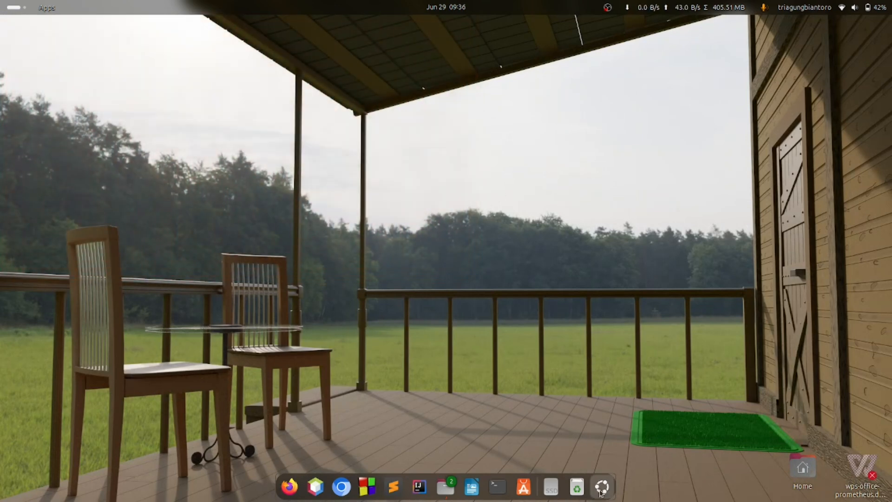
- Search the installed applications for "twea", and search App Center for "tweak" and browse its results
click(601, 491)
text(twea)
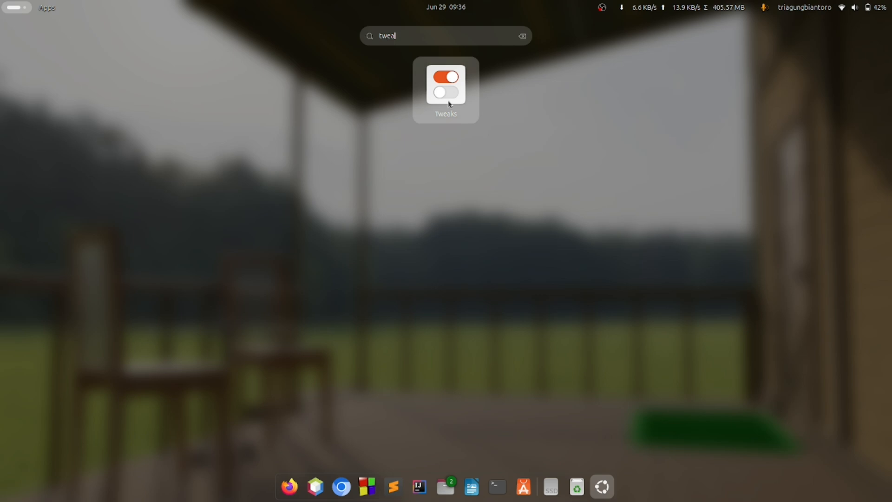
click(522, 487)
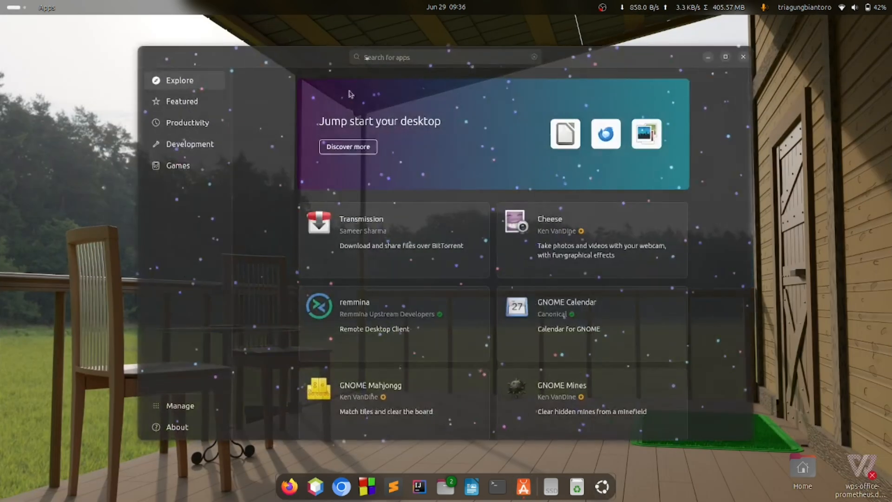
click(386, 57)
text(twea)
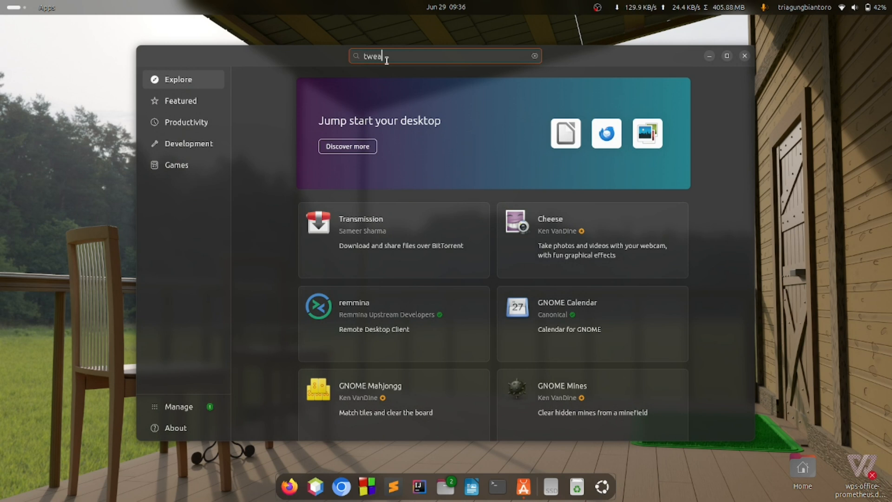
text(k)
key(Return)
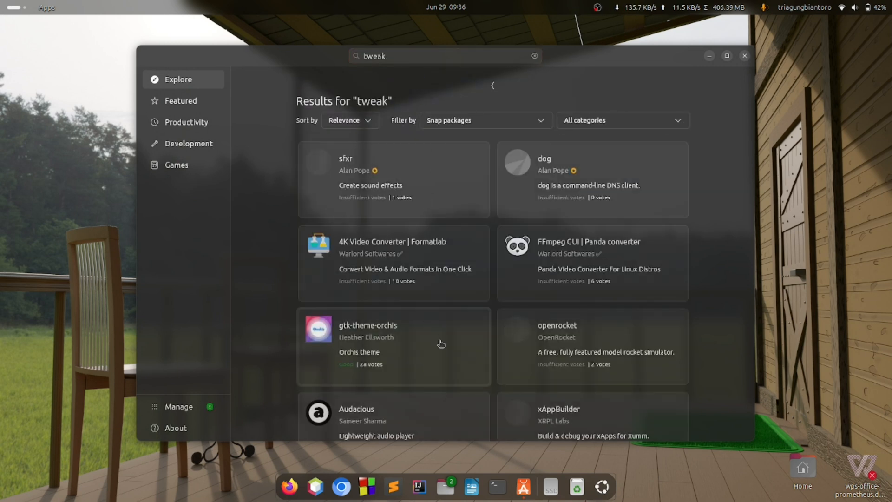
scroll(440, 342, down, 3)
scroll(440, 343, down, 2)
scroll(441, 343, up, 4)
scroll(440, 342, up, 2)
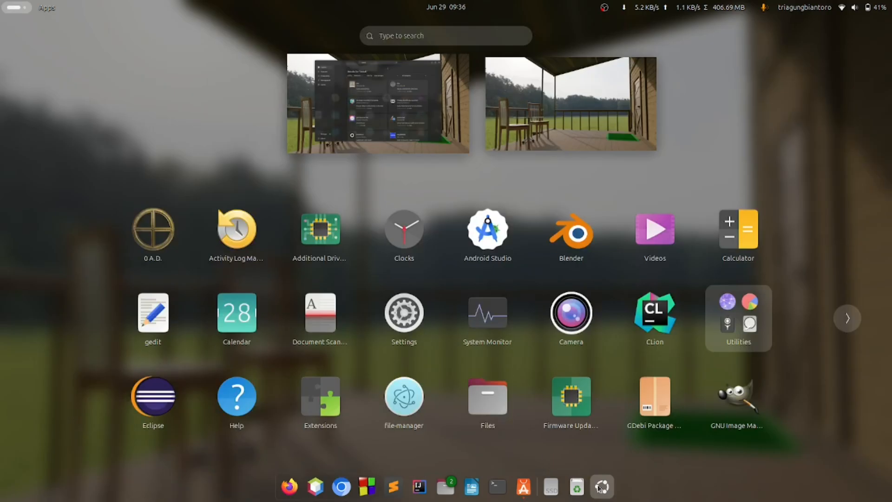
- Launch Synaptic Package Manager from the application overview and authenticate with the account password
click(602, 486)
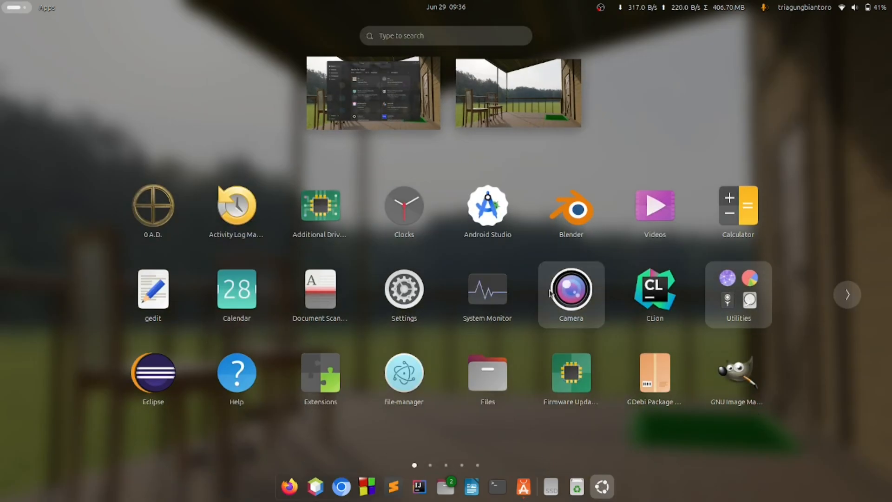
text(s)
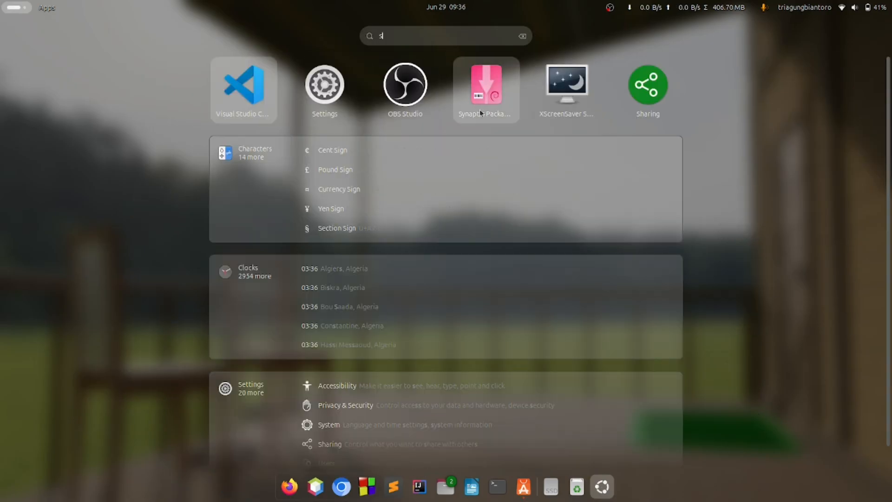
click(479, 109)
text(••)
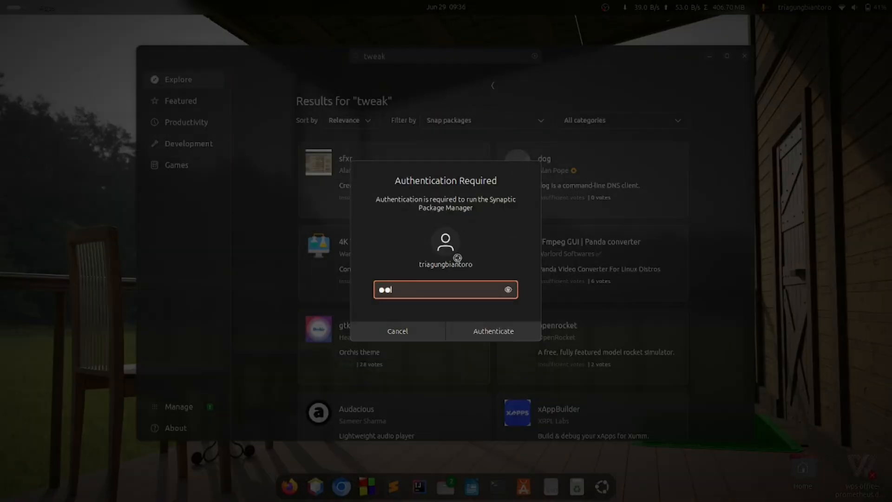
text(••••••)
key(Return)
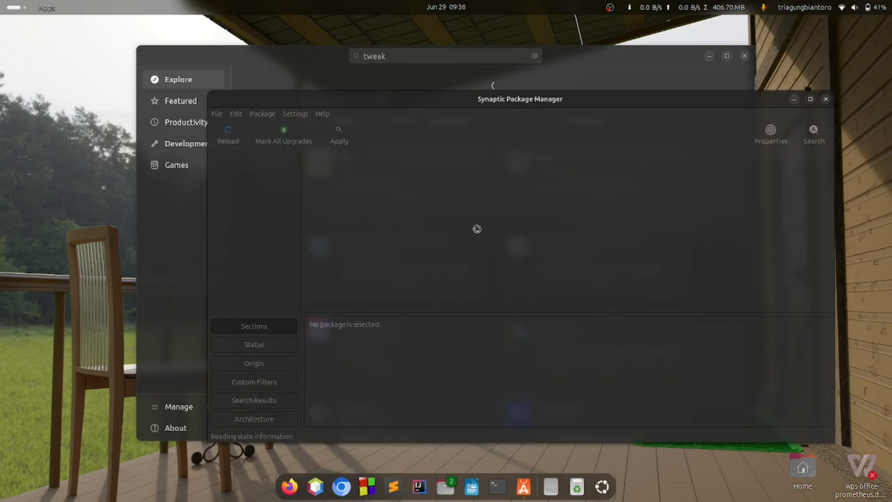
- Search the Synaptic packages by description and name for "tweak"
click(812, 132)
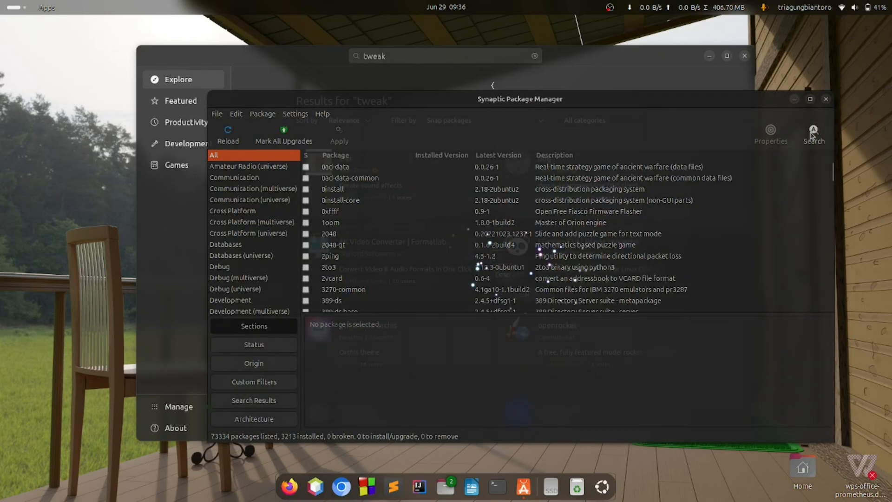
text(te)
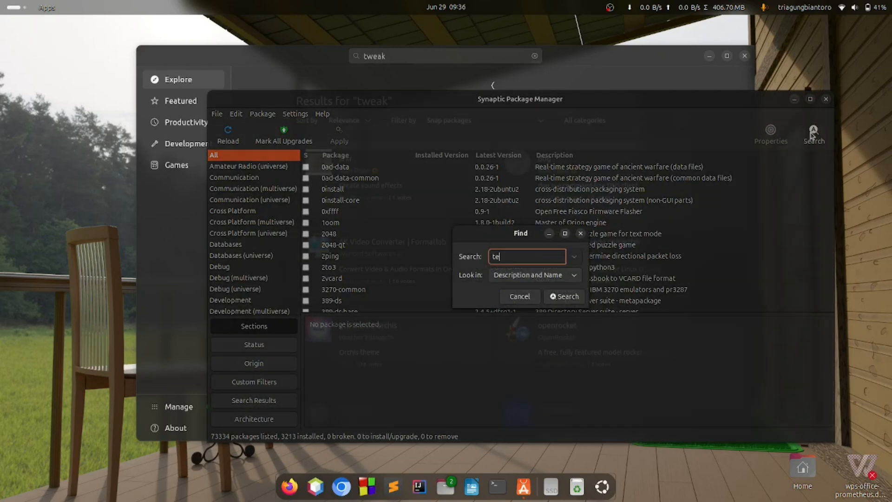
text(eak)
key(Return)
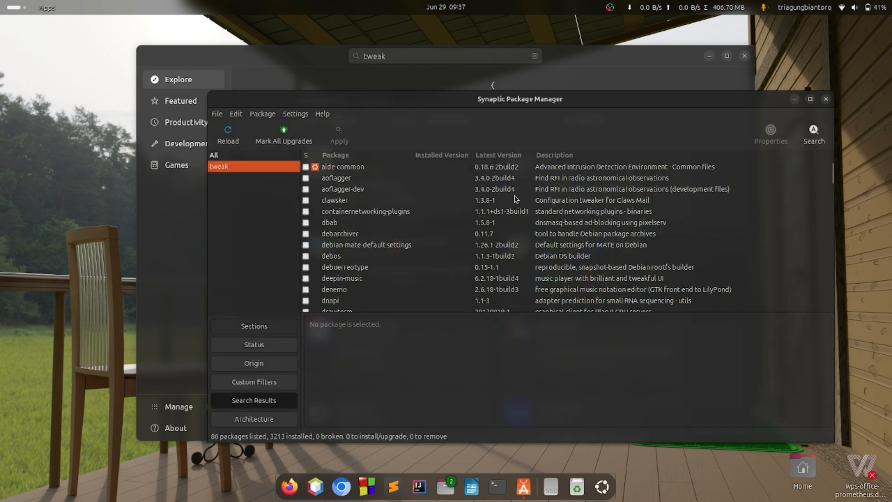
- Browse the package search results and show the description of unity-tweak-tool
scroll(516, 199, down, 5)
scroll(515, 199, down, 10)
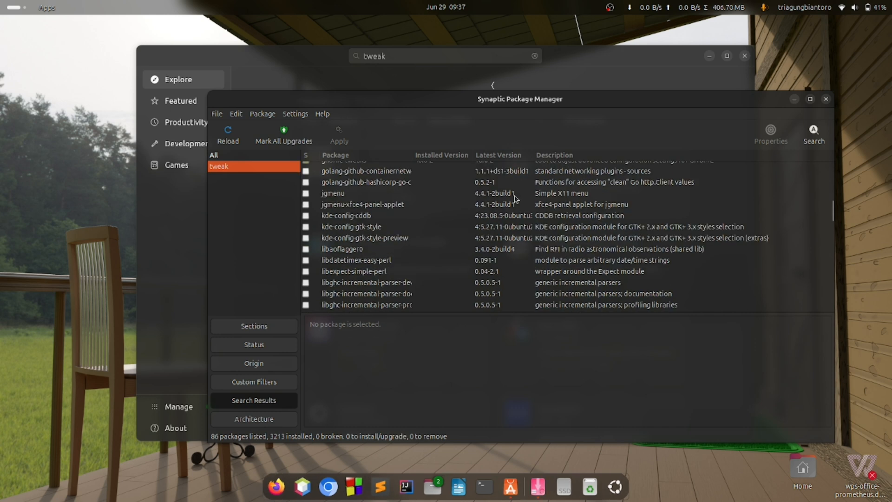
scroll(515, 199, down, 3)
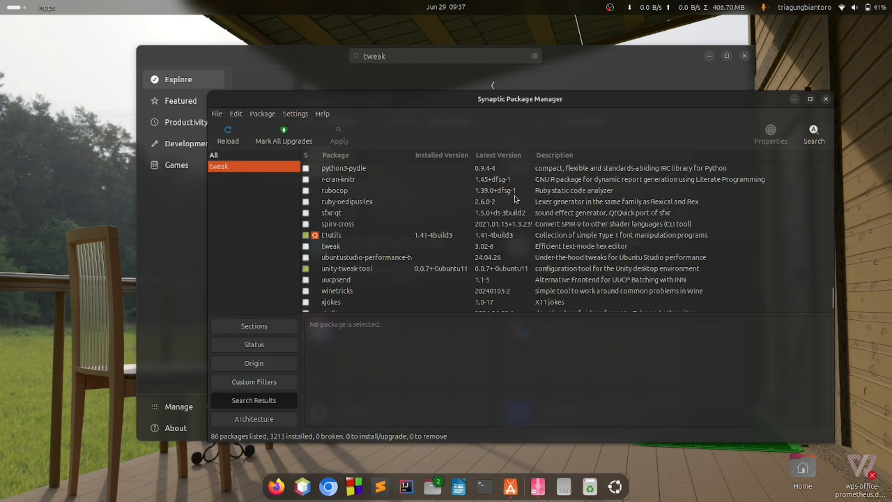
click(339, 247)
click(337, 269)
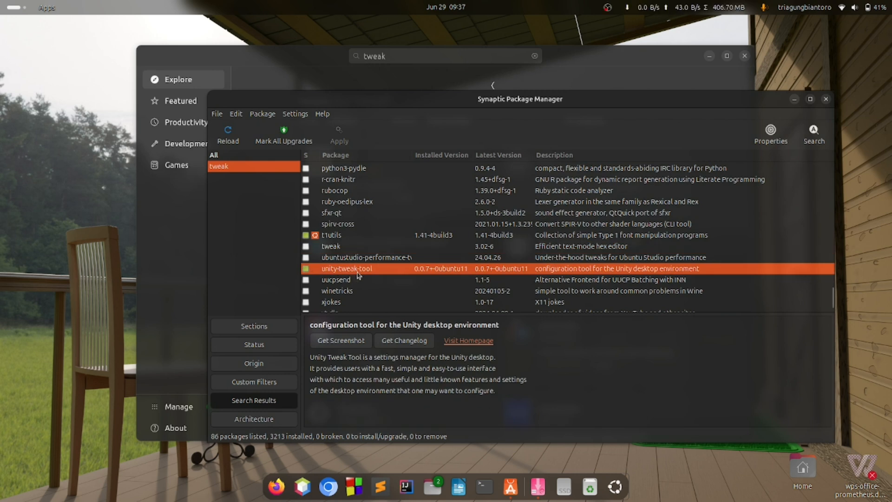
scroll(373, 272, down, 1)
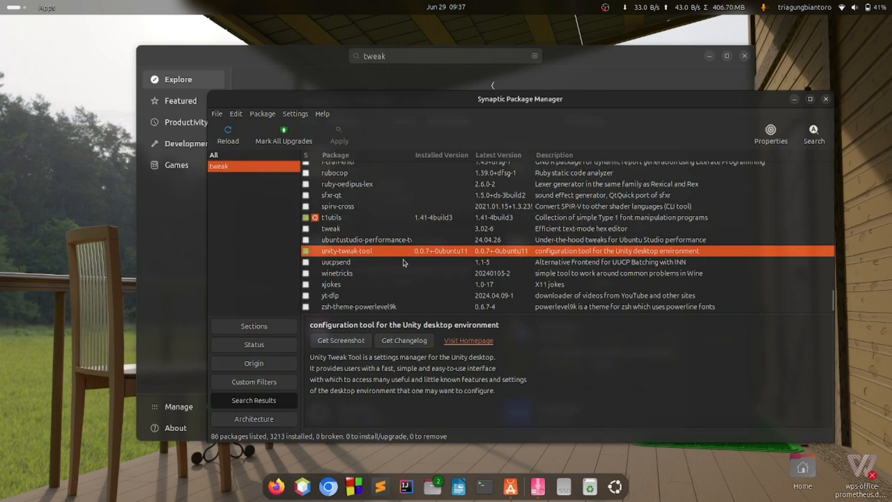
- Close Synaptic and App Center, and launch Tweaks from the application overview by searching for "tweak"
click(826, 99)
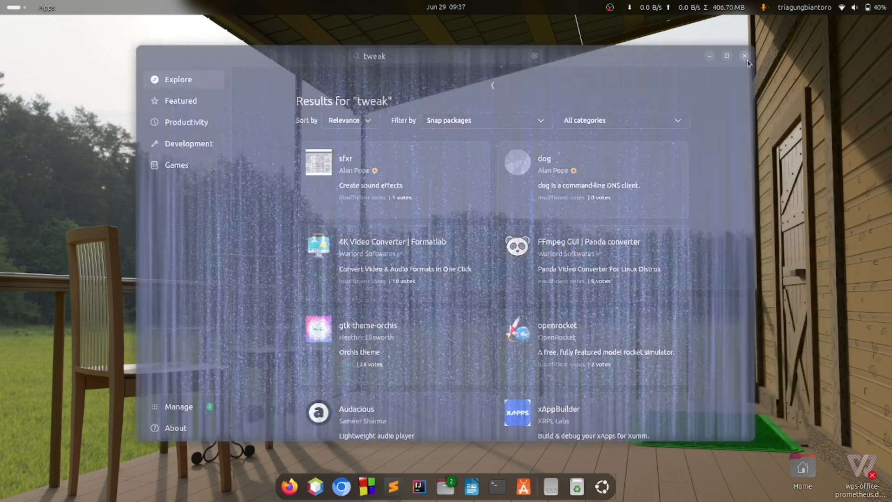
click(745, 56)
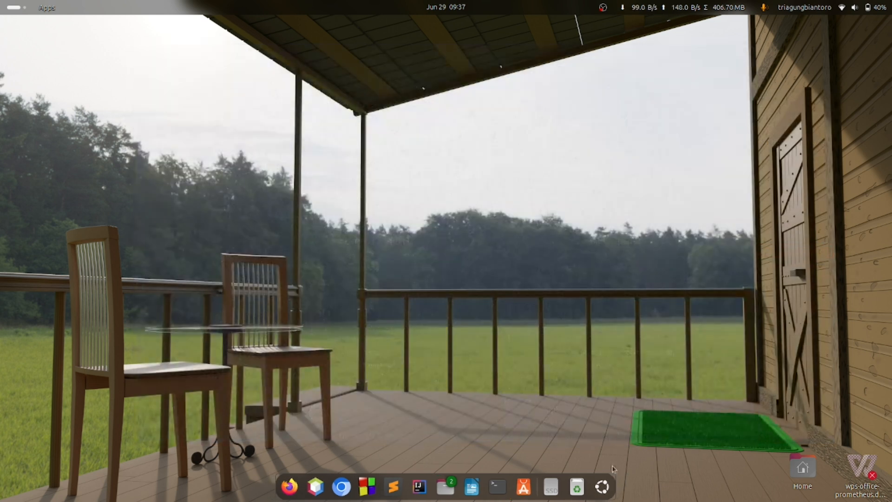
click(604, 487)
text(tweak)
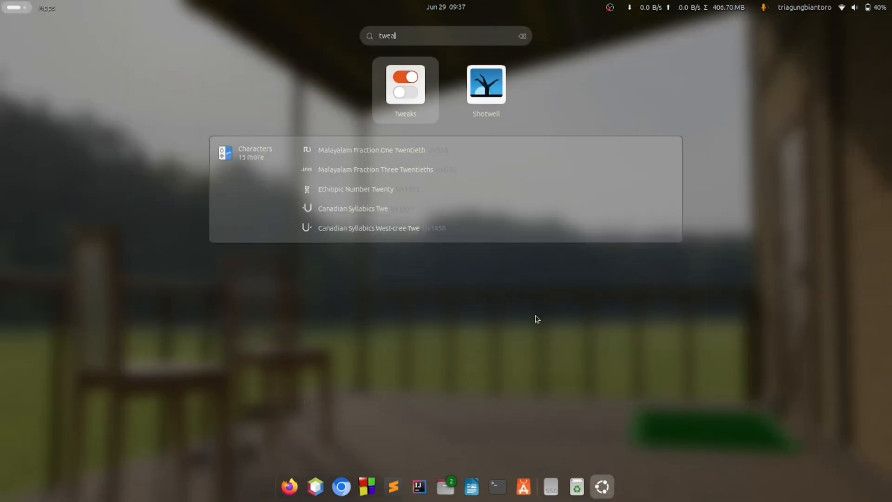
click(439, 102)
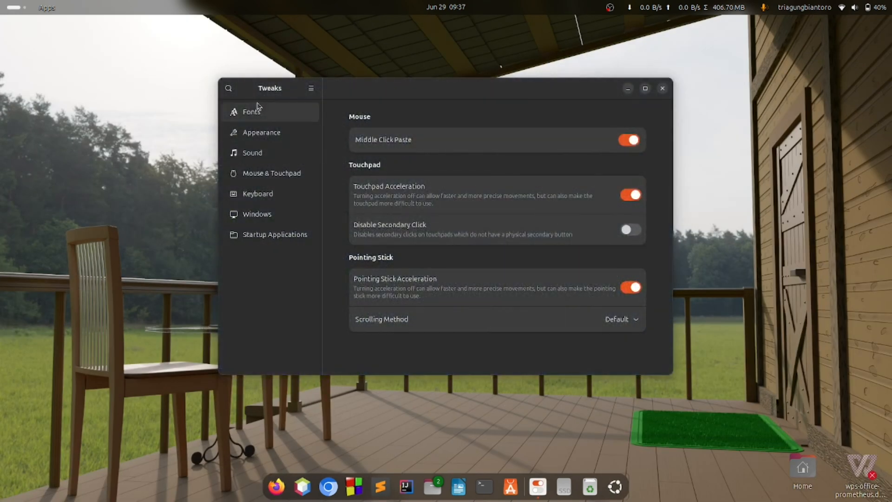
- Show the Fonts settings in Tweaks, view the font picker for the interface text, and cancel it
click(256, 111)
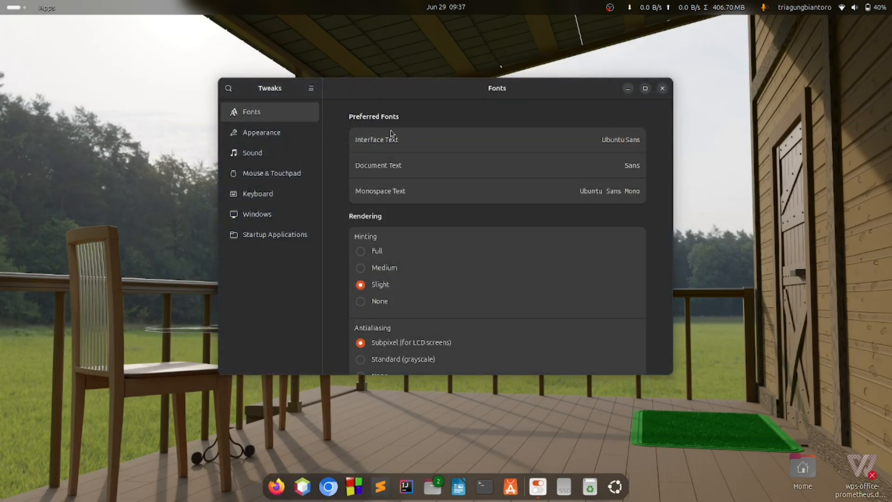
click(615, 147)
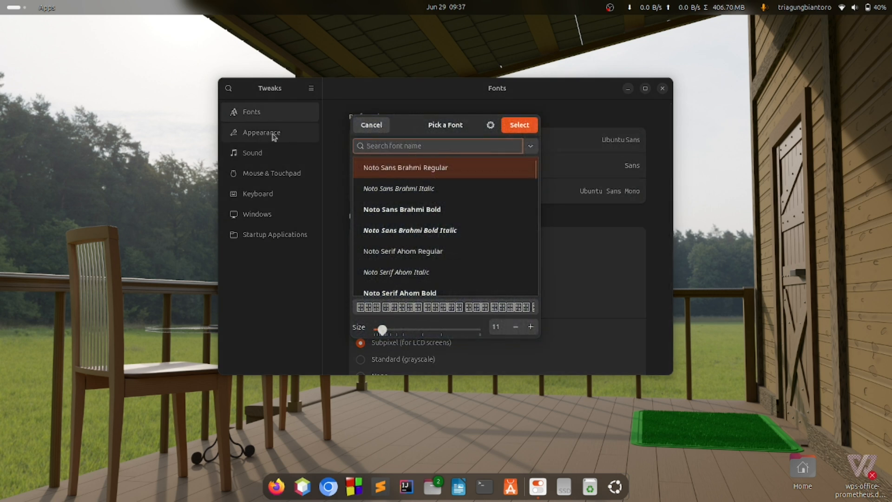
click(370, 125)
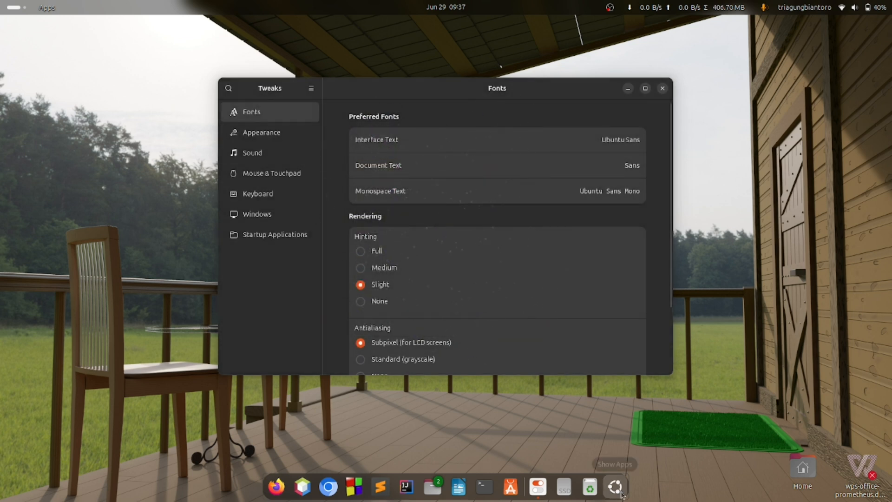
- Show the interface font in the application overview and a file manager window, and review the font rendering and scaling settings
click(615, 486)
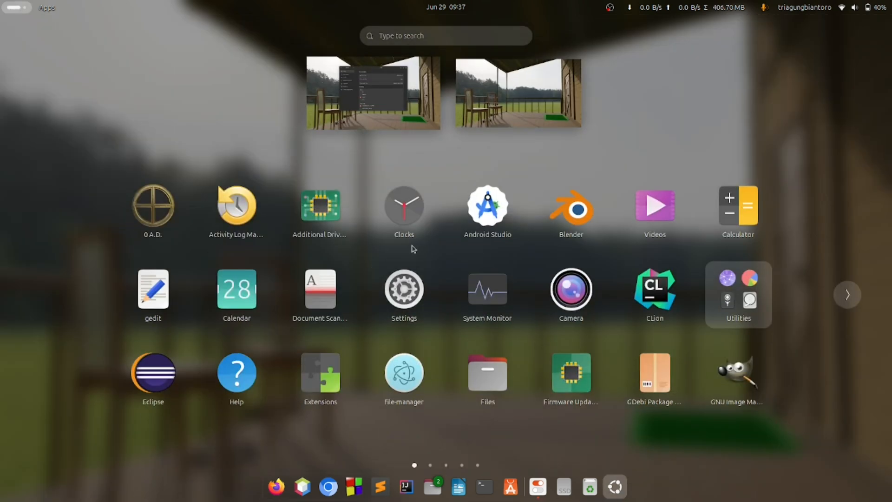
click(614, 486)
click(432, 486)
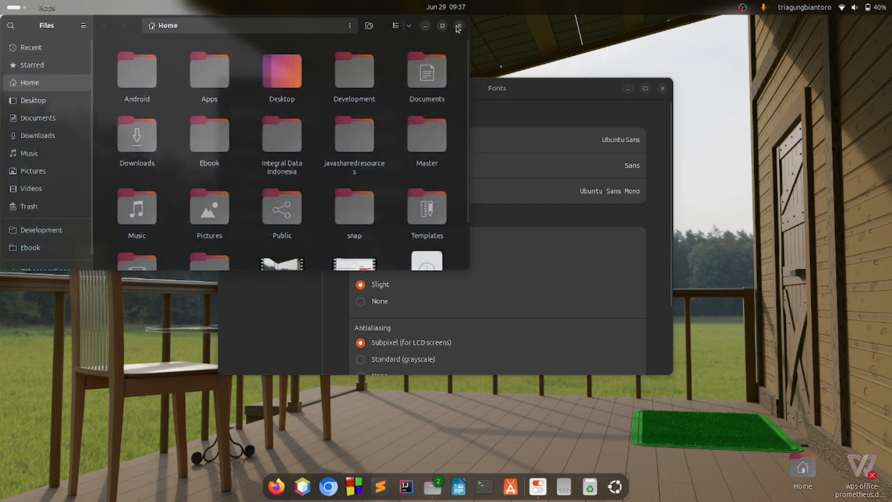
click(459, 26)
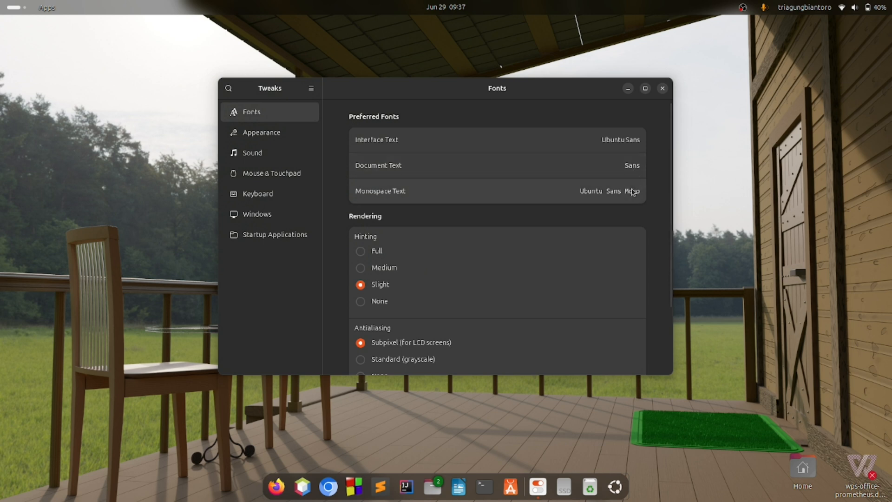
scroll(516, 240, down, 3)
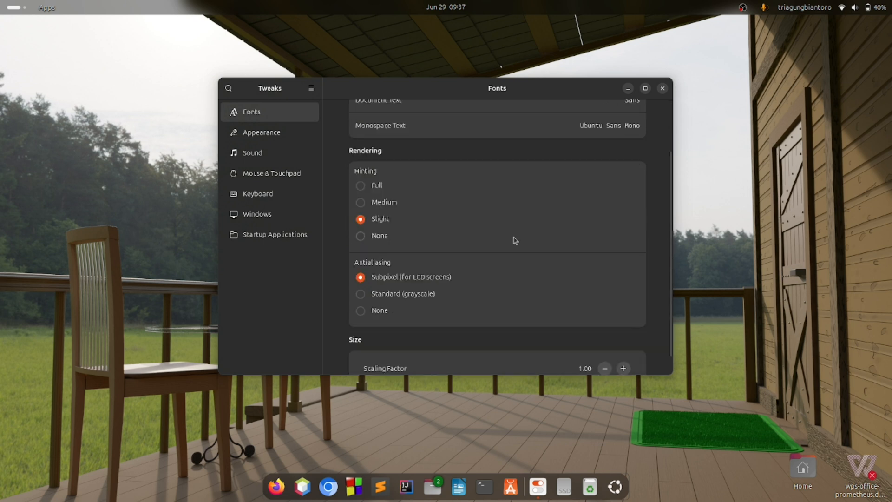
scroll(515, 240, down, 1)
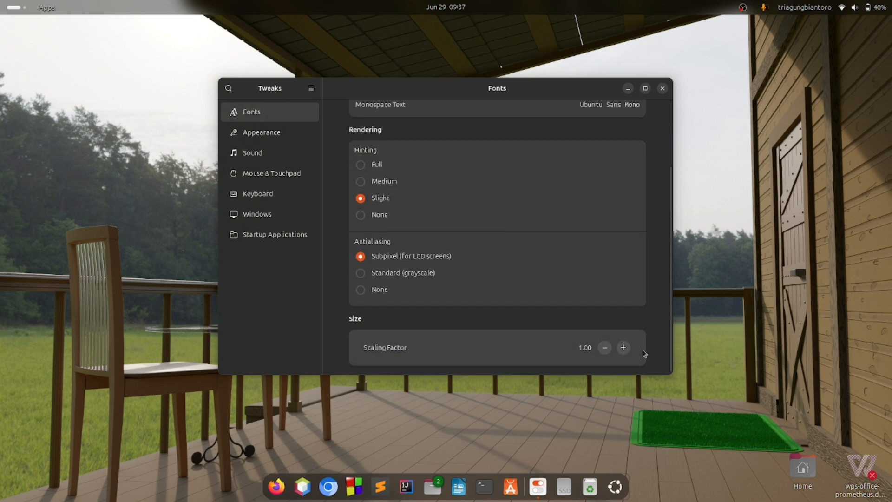
- In the Appearance settings, try the Breeze_cursors and Breeze_Snow cursor themes, and set the cursor to Adwaita (default)
click(275, 135)
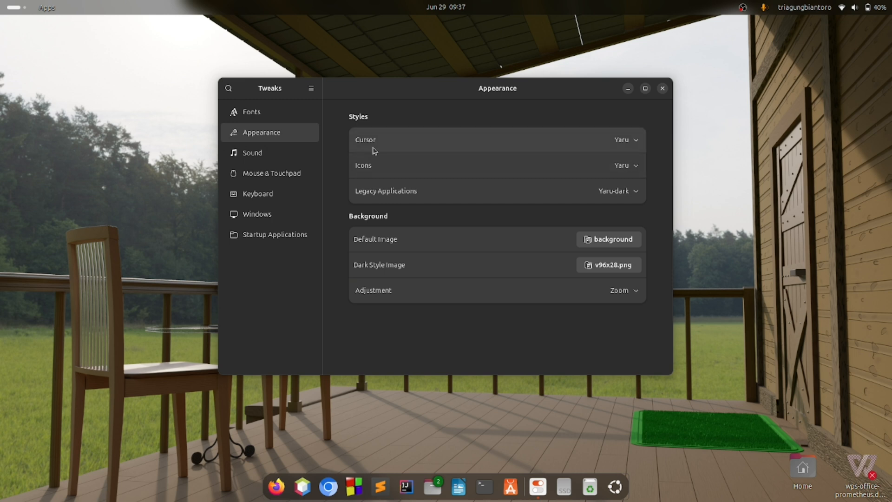
click(412, 148)
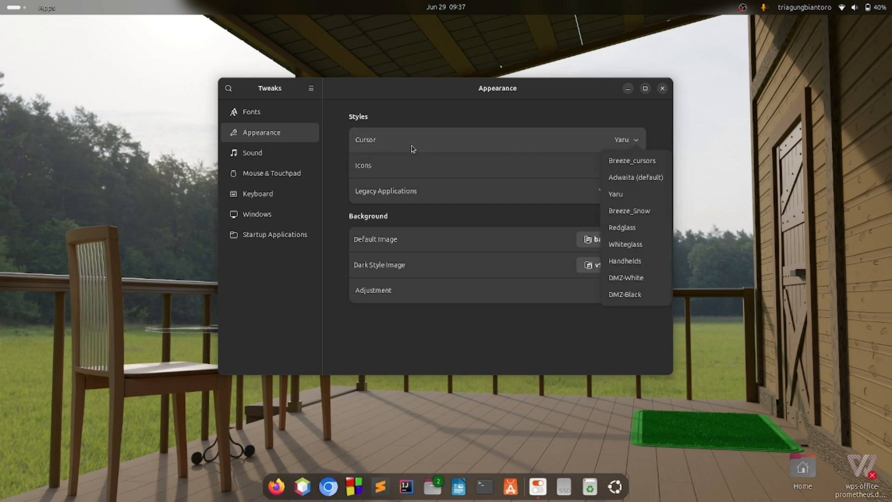
click(632, 177)
click(636, 148)
click(636, 158)
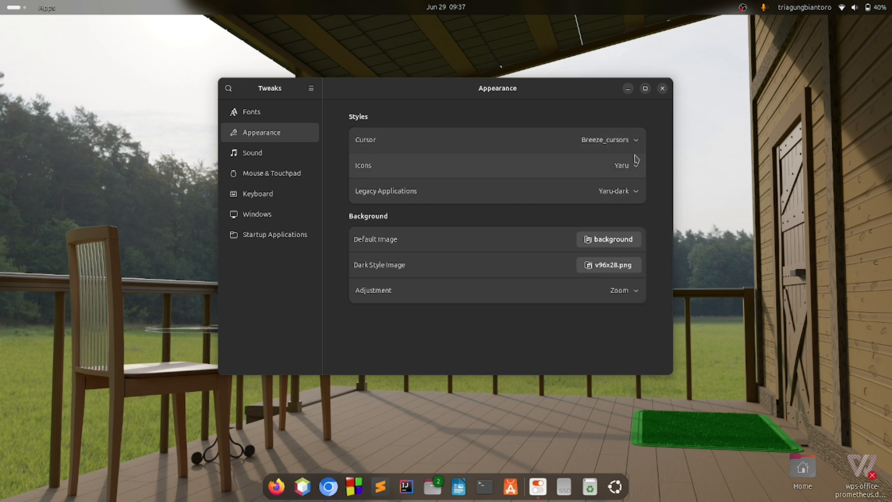
click(637, 145)
click(633, 210)
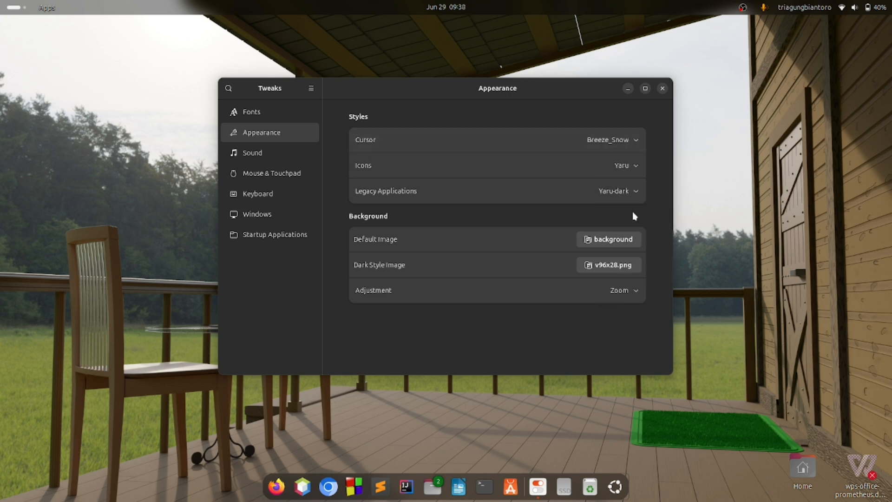
click(635, 143)
click(628, 177)
- Open the Home folder in the file manager and arrange its window beside Tweaks so the folder icons show
click(409, 170)
click(409, 171)
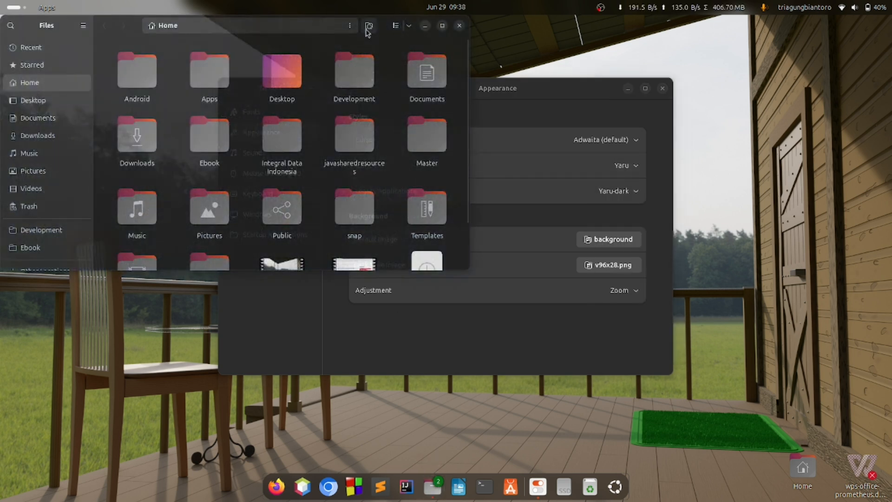
drag(381, 27, 369, 44)
drag(547, 91, 643, 76)
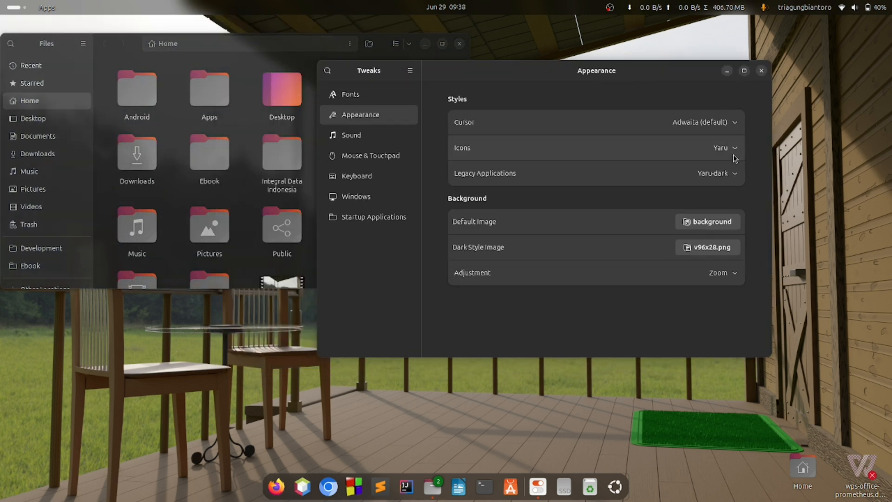
- Try the Yaru-purple, Yaru-red, HighContrast and Yaru-olive icon themes, and set the icons to Yaru-dark
click(733, 155)
click(729, 185)
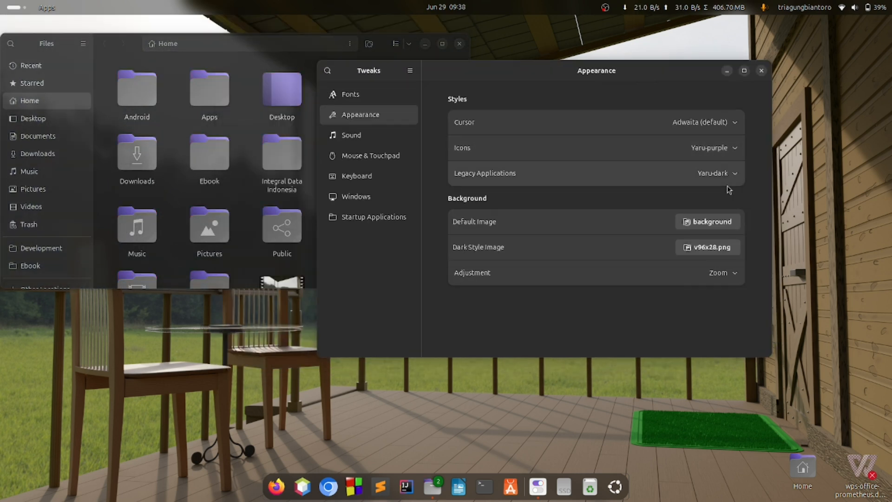
click(728, 151)
click(720, 215)
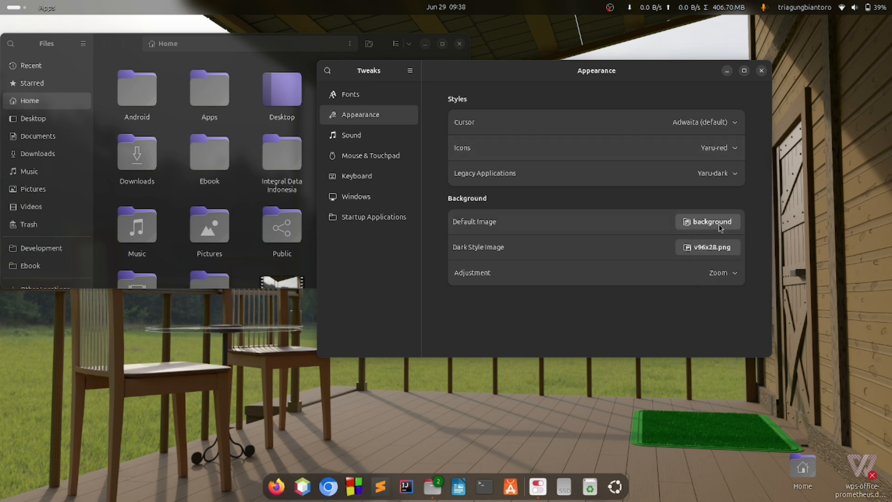
click(713, 149)
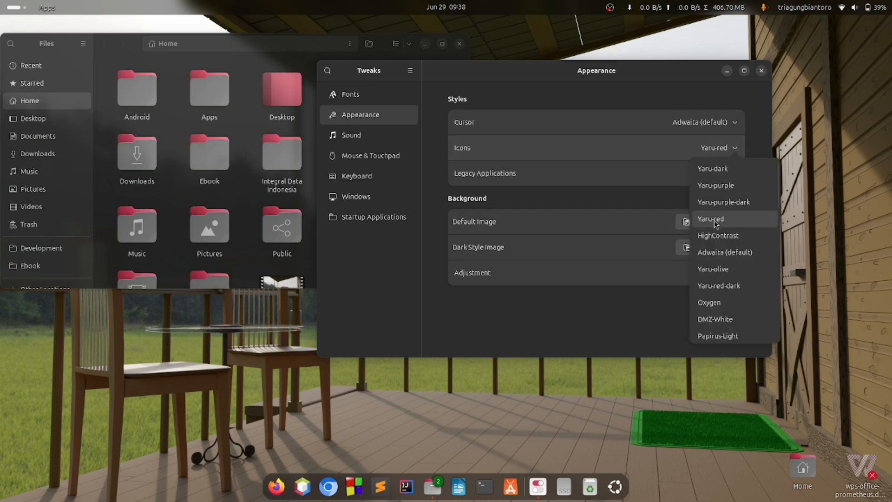
click(719, 236)
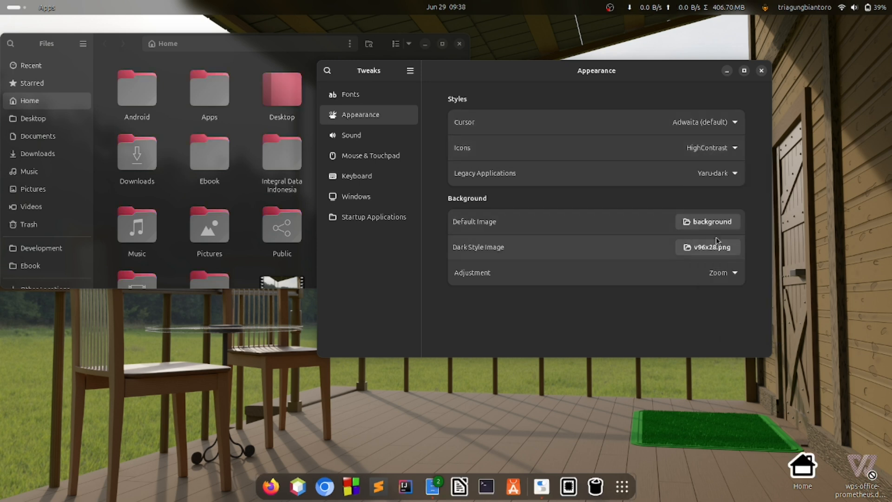
click(727, 153)
click(719, 269)
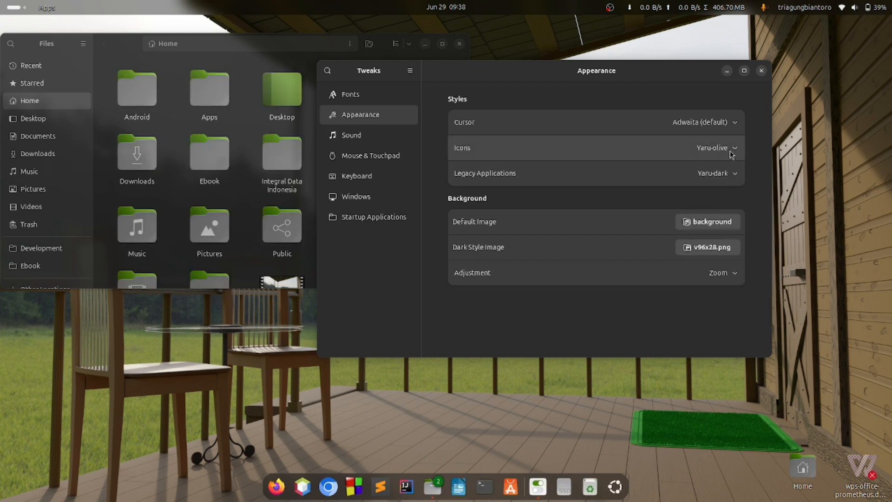
click(732, 154)
click(730, 170)
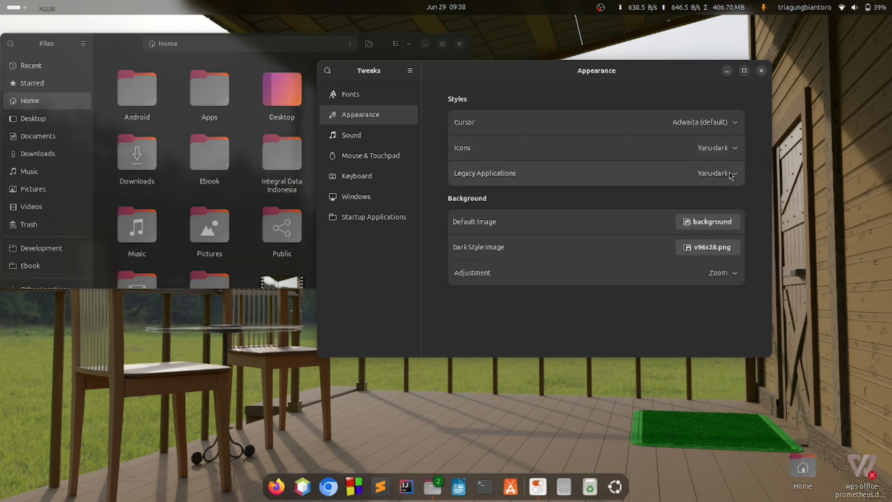
- Look through the Sound, Mouse & Touchpad, Keyboard, Windows and Startup Applications settings in Tweaks
click(350, 142)
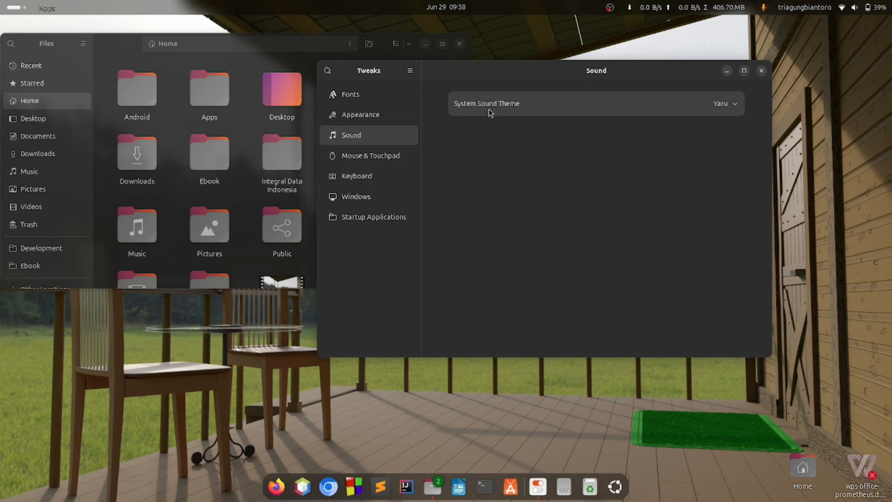
click(352, 158)
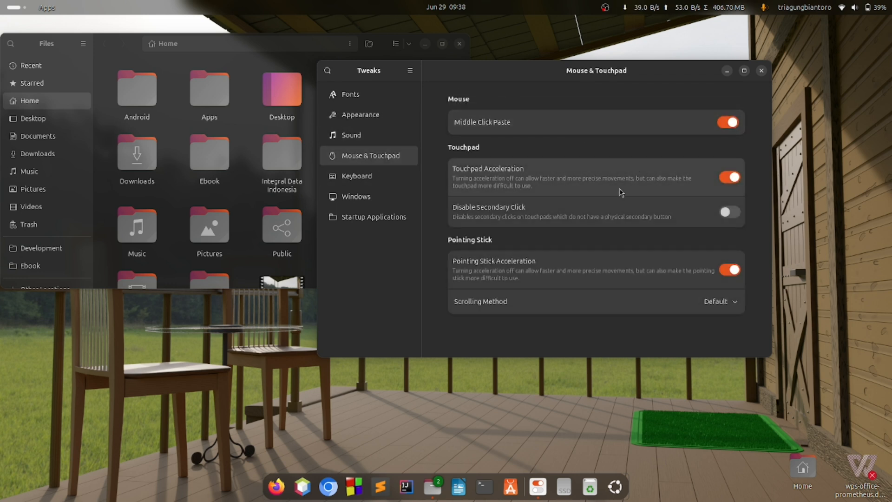
click(356, 176)
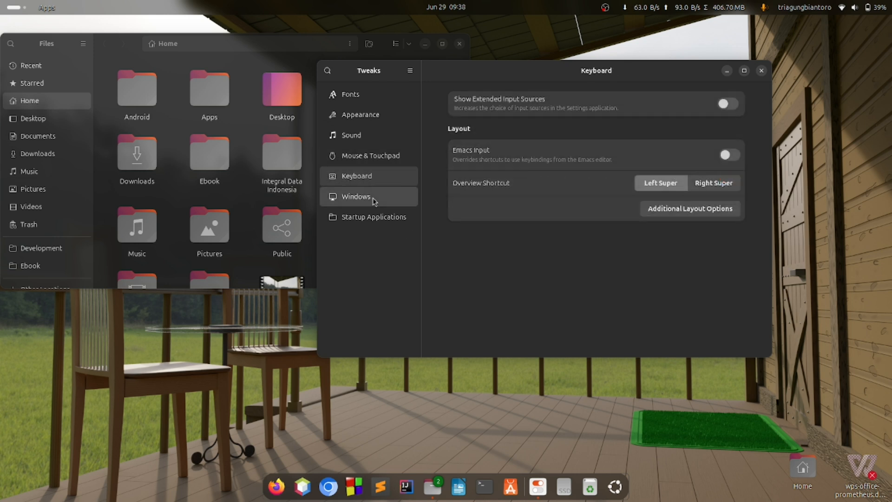
click(356, 196)
click(377, 217)
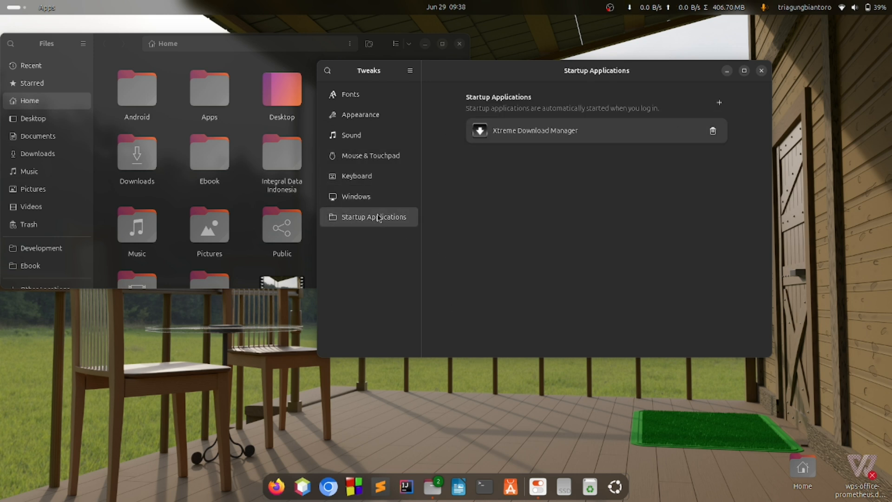
- Close the Tweaks window and the Home folder window
click(761, 71)
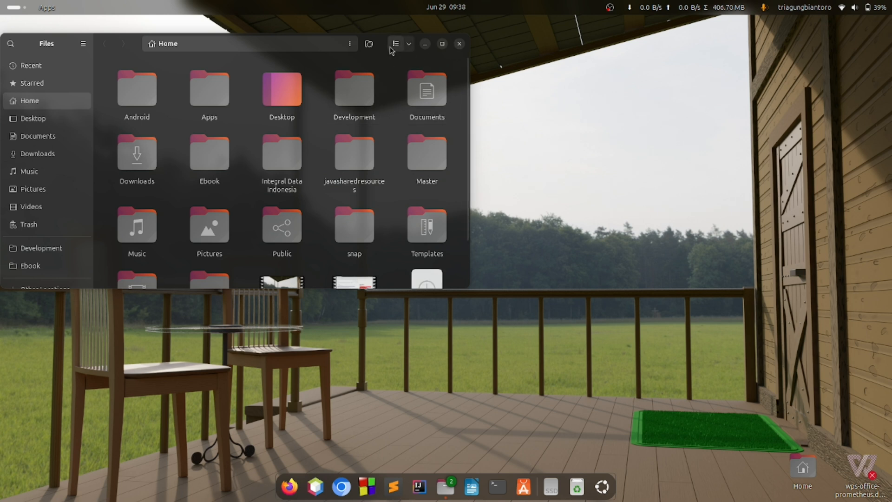
click(458, 45)
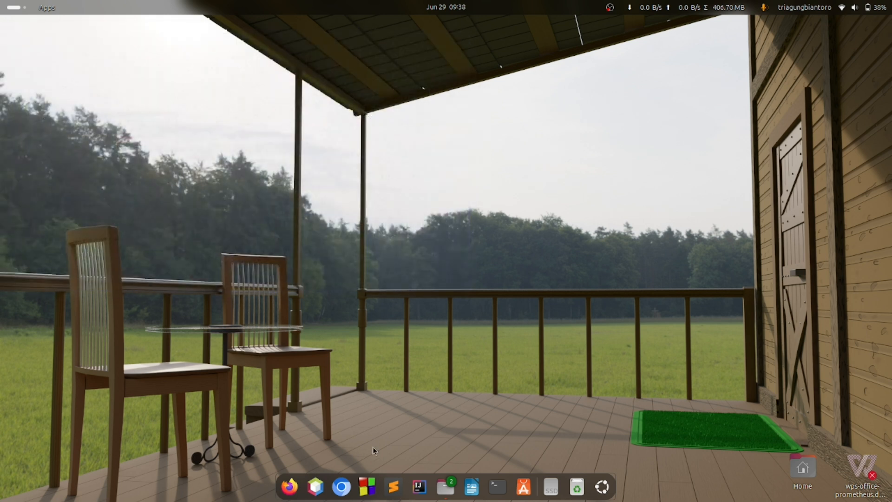
- Open and close a terminal window twice to show the window opening and closing effects
click(497, 487)
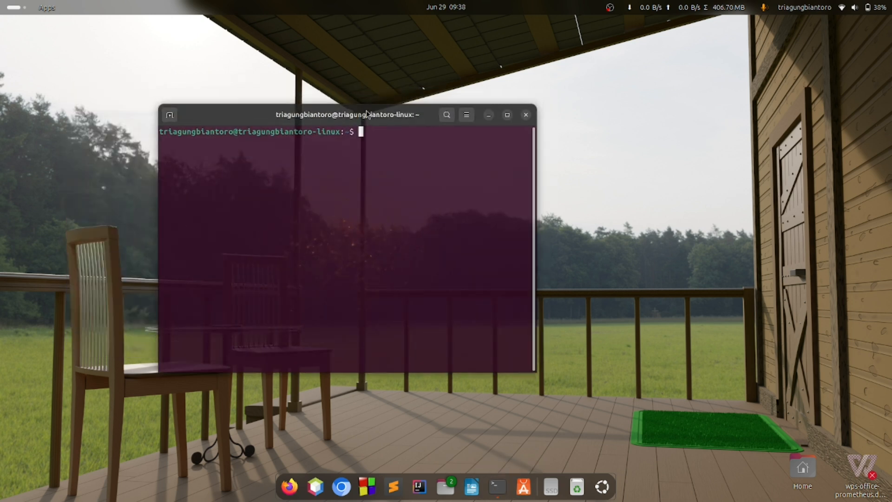
click(526, 115)
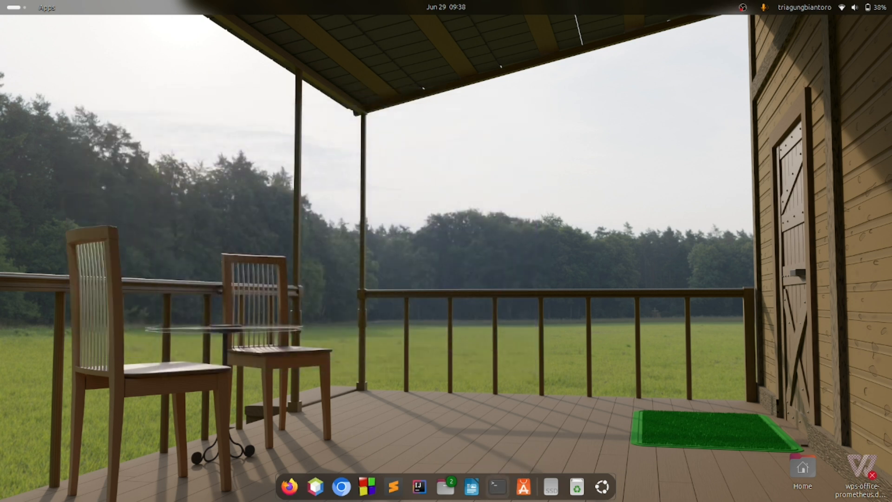
click(493, 494)
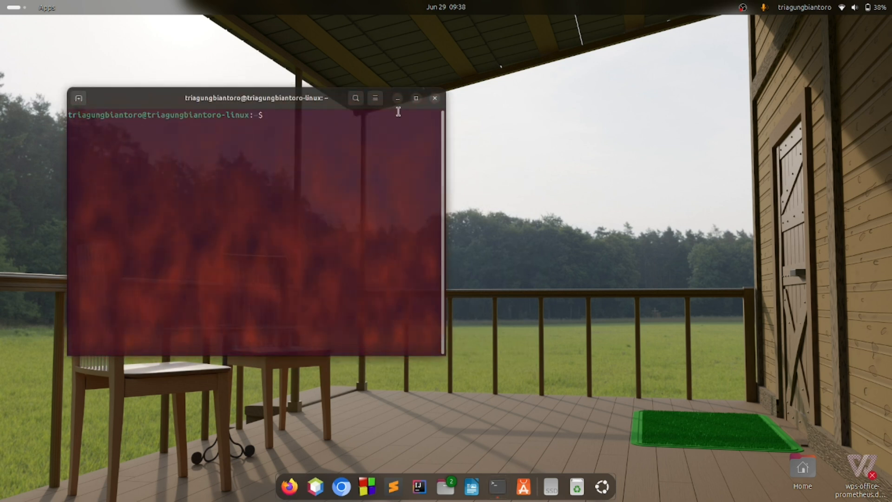
click(438, 103)
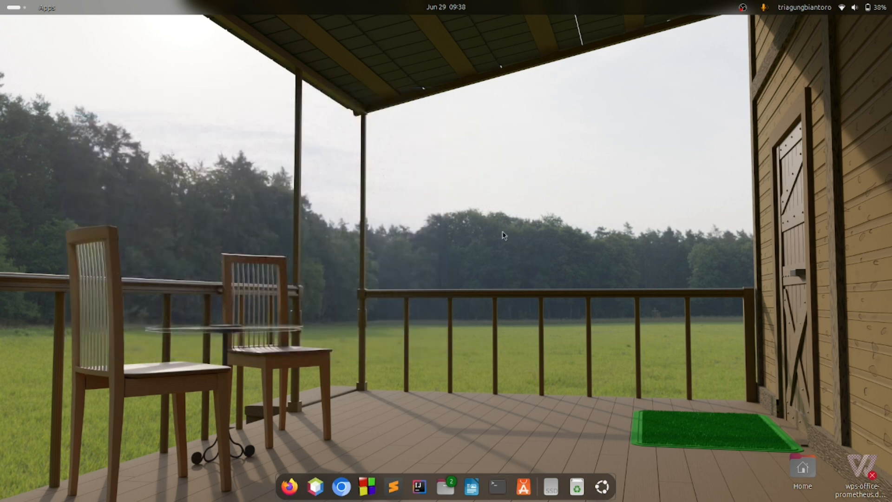
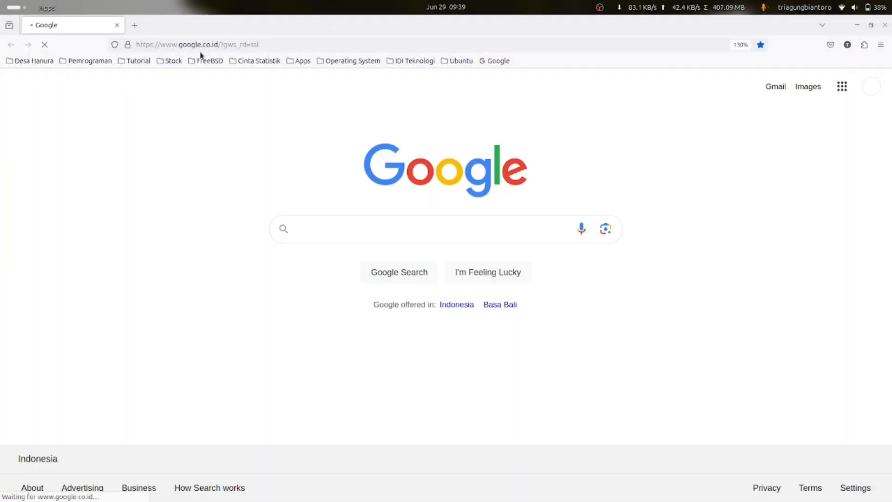
- Search Google for "gnome extensions" and open the GNOME Shell Extensions website from the results
click(393, 236)
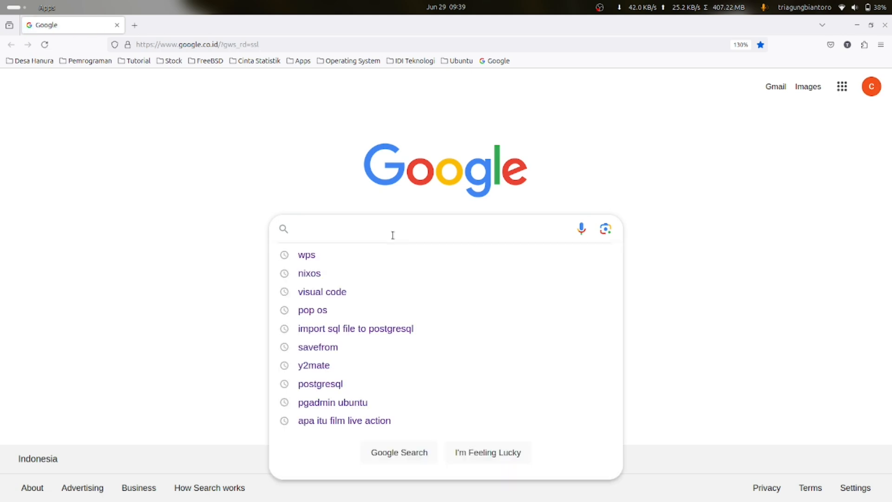
text(gnome)
key(Down)
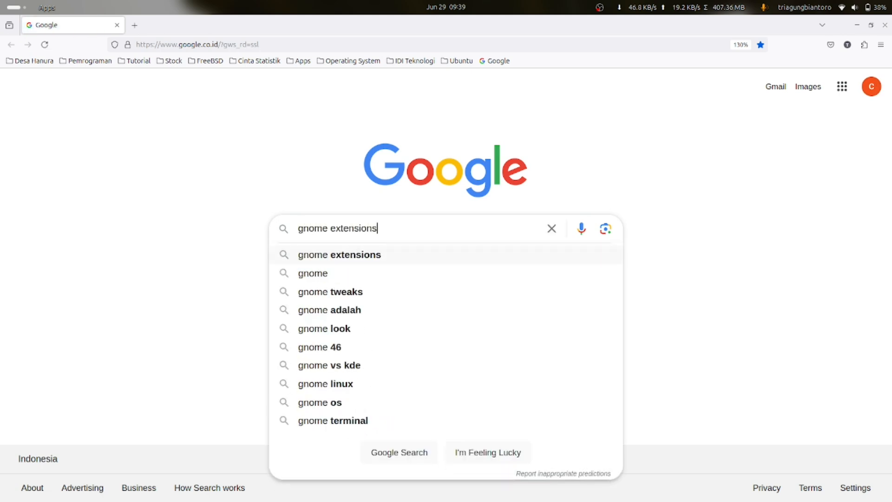
key(Return)
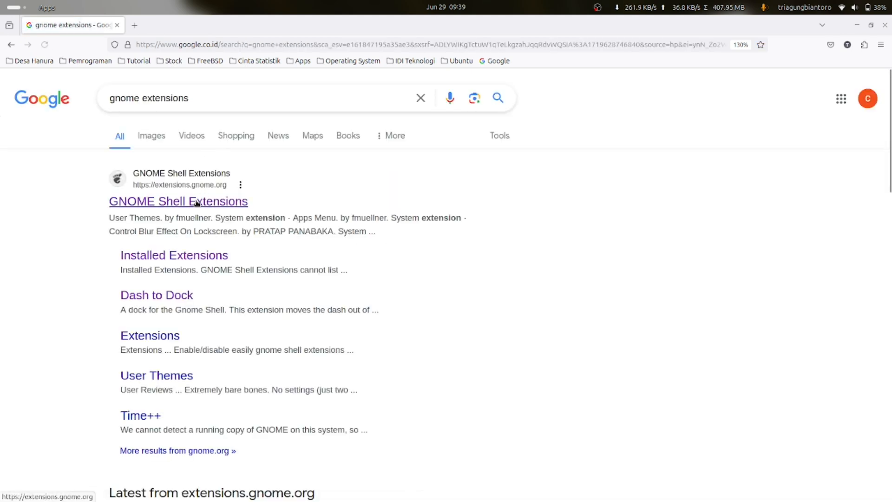
click(195, 206)
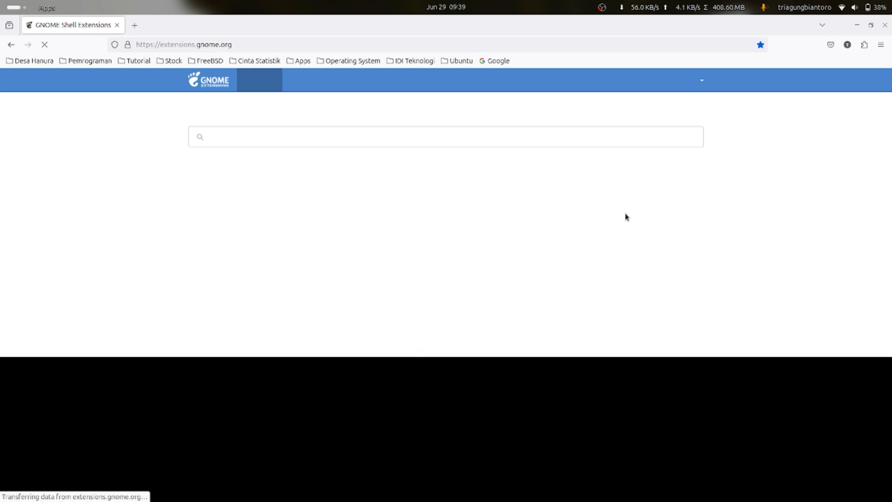
mouse_move(552, 498)
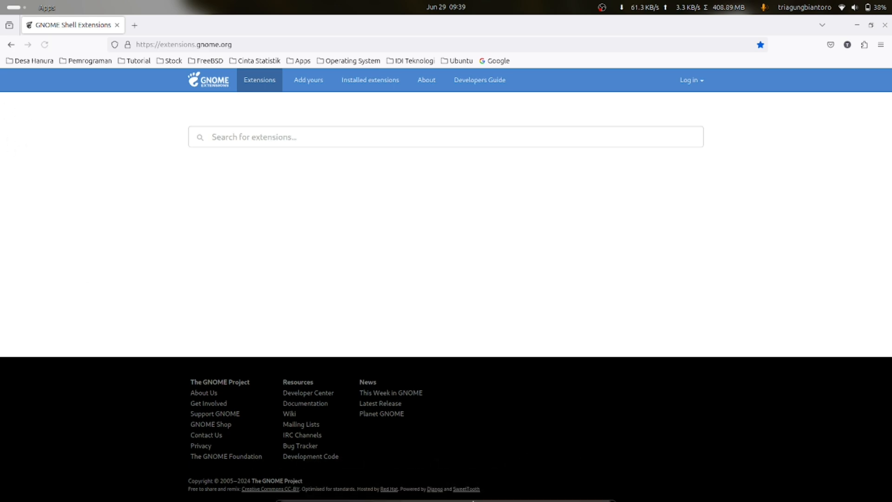
mouse_move(472, 496)
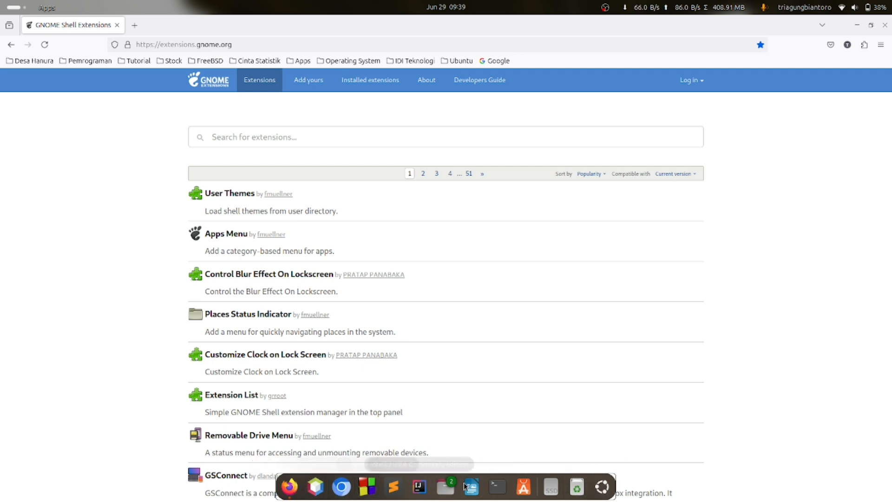
click(601, 487)
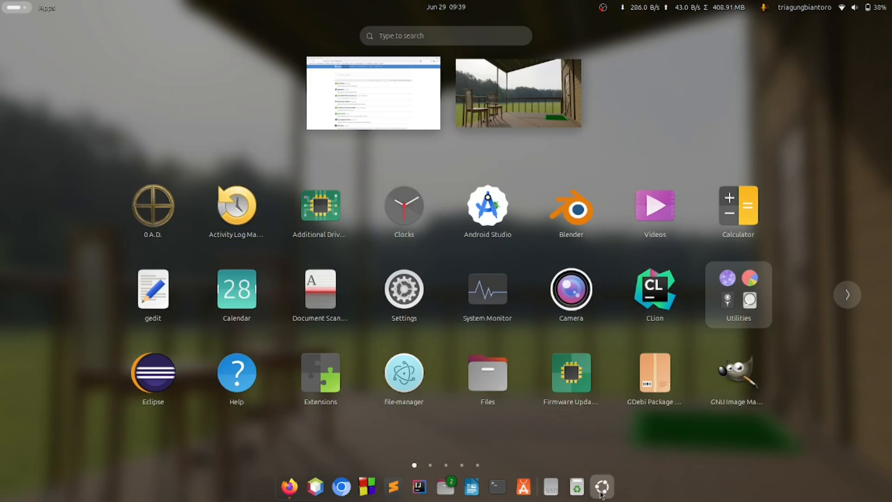
click(297, 382)
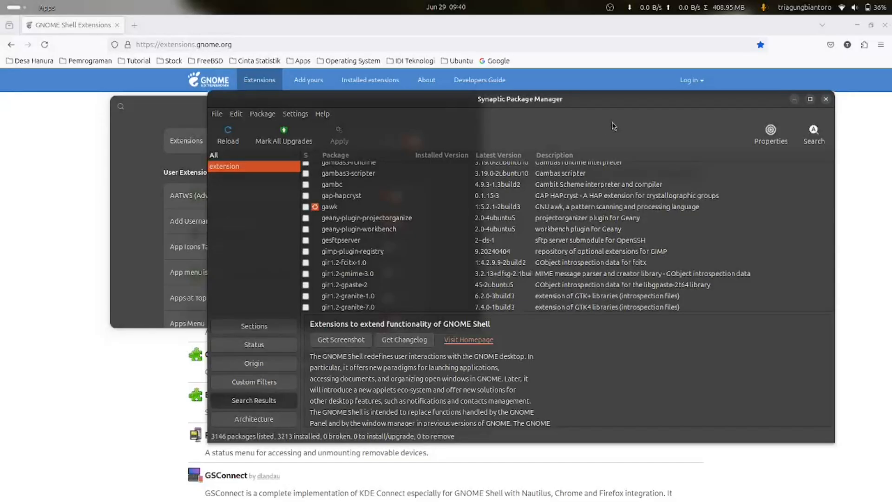
click(825, 100)
click(470, 106)
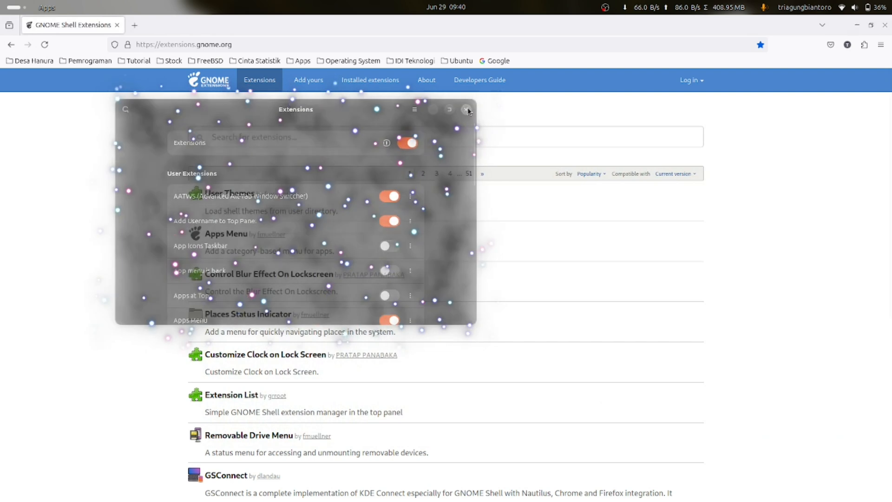
- Open the Extensions application and move its window so the website's extension list stays partly in view
scroll(131, 254, down, 3)
scroll(148, 255, up, 3)
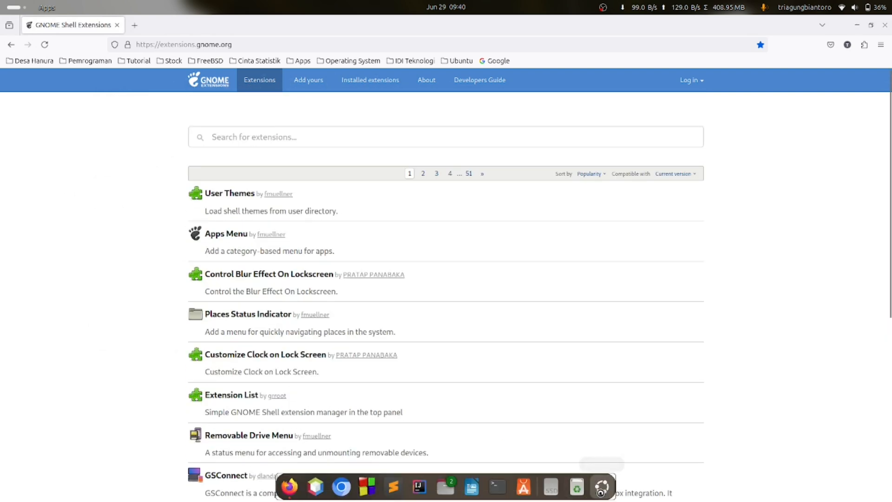
click(601, 486)
click(310, 371)
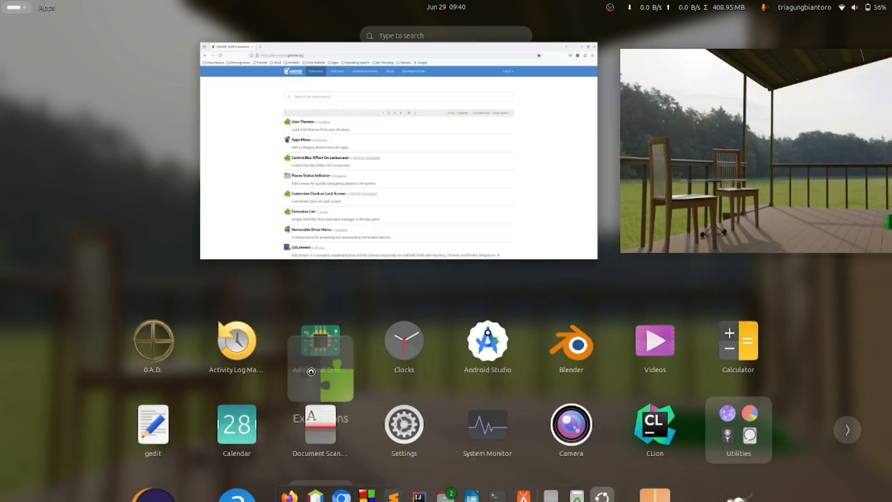
drag(280, 51, 657, 127)
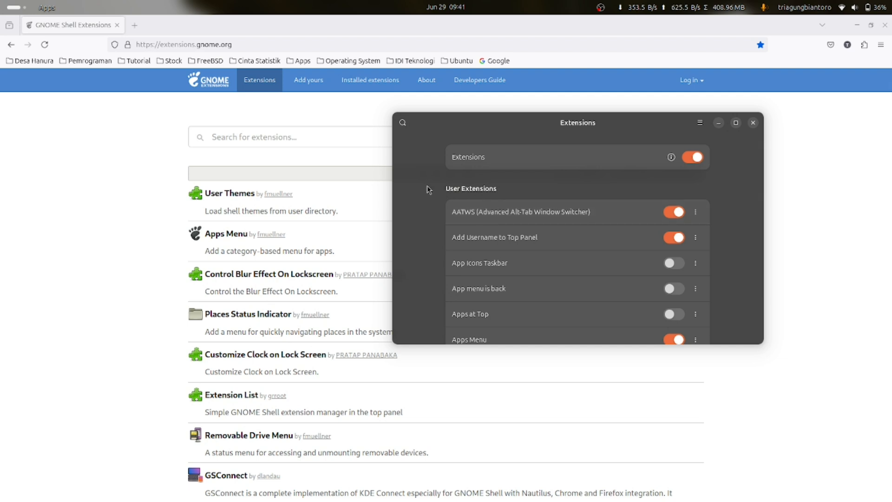
- Go through the installed extensions and enable Ubuntu Dock under System Extensions
scroll(432, 204, down, 2)
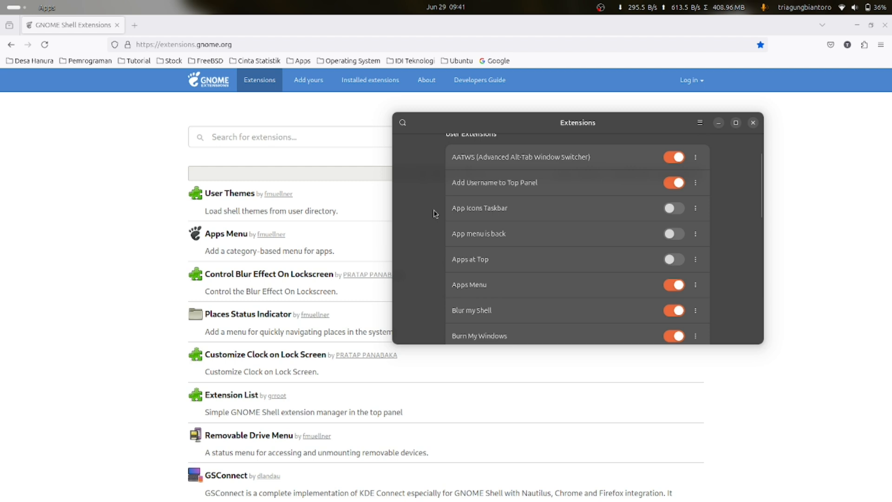
scroll(430, 195, up, 2)
scroll(429, 196, down, 10)
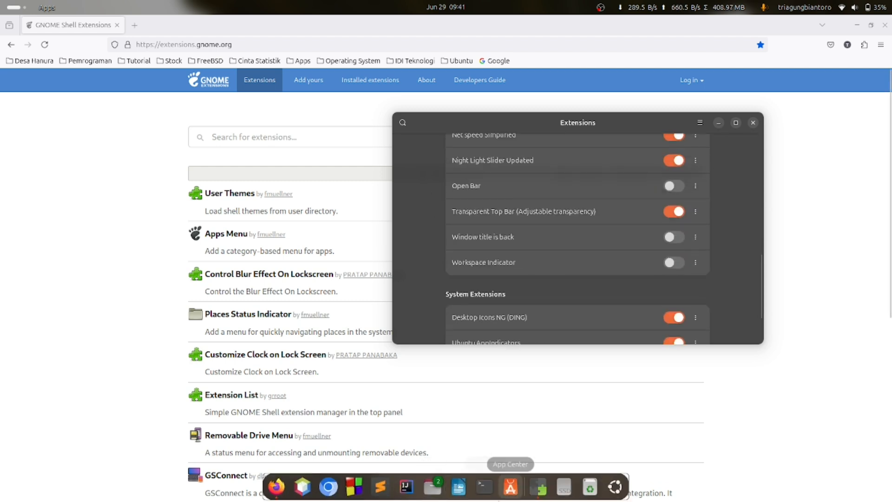
scroll(446, 288, down, 1)
scroll(432, 269, down, 2)
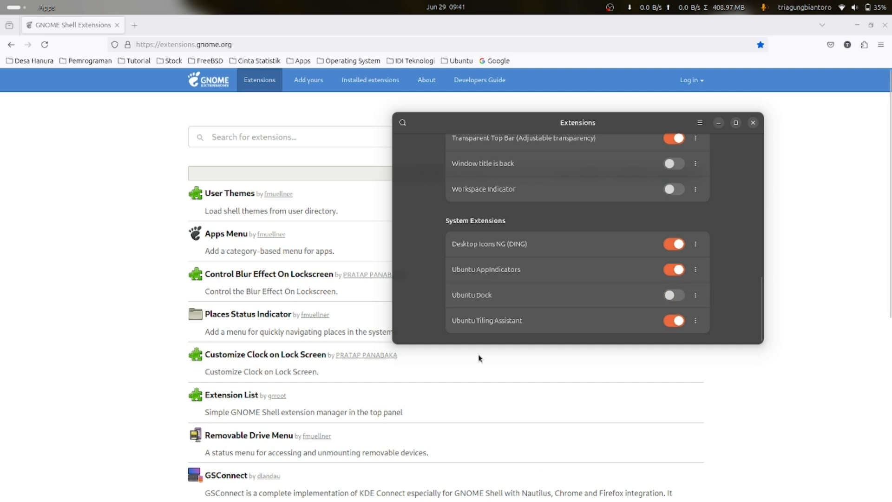
click(677, 296)
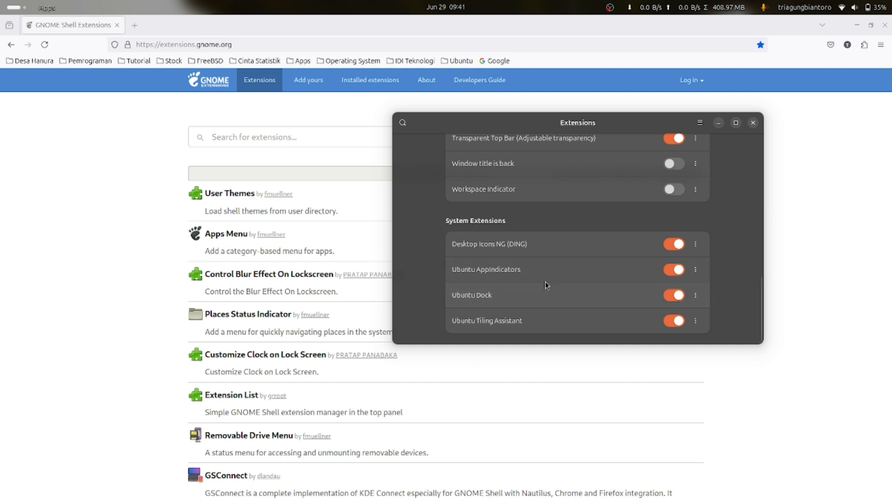
- Show the description of the Ubuntu Dock extension and open its settings
click(695, 295)
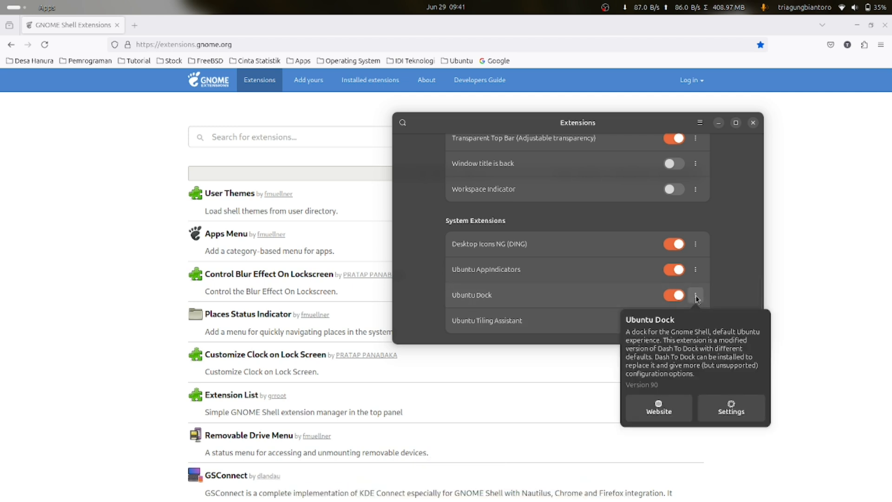
click(696, 296)
click(697, 296)
click(731, 410)
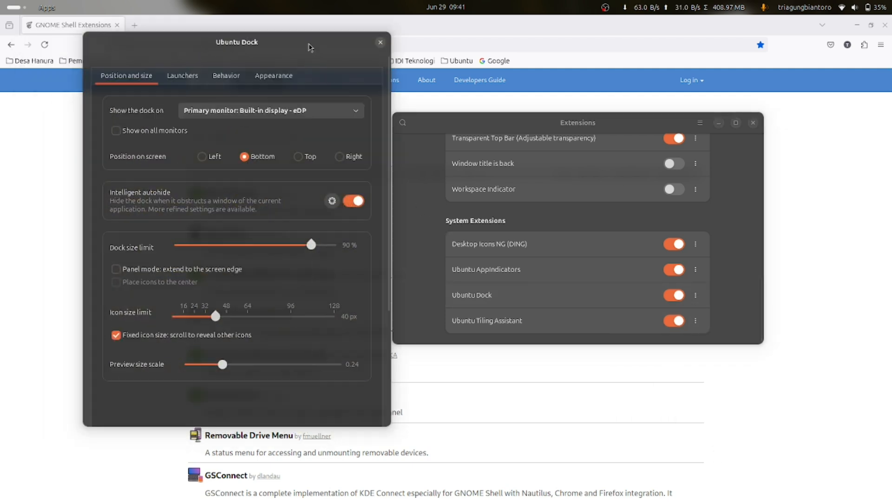
- Try the Left, Top and Right screen positions for the dock, and set it back to Bottom
click(319, 150)
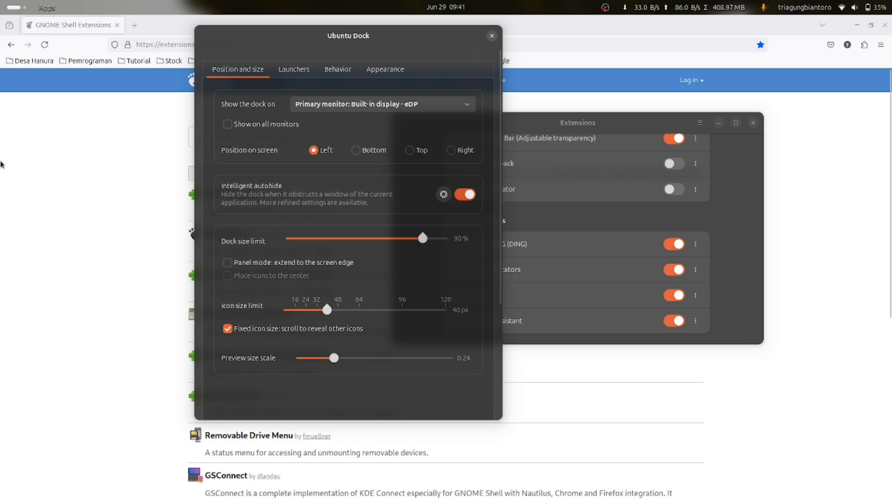
click(410, 150)
click(450, 150)
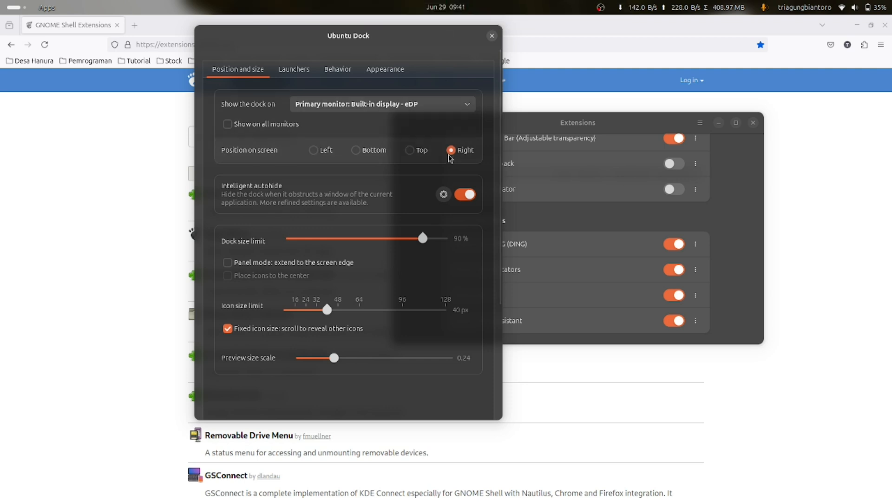
click(353, 155)
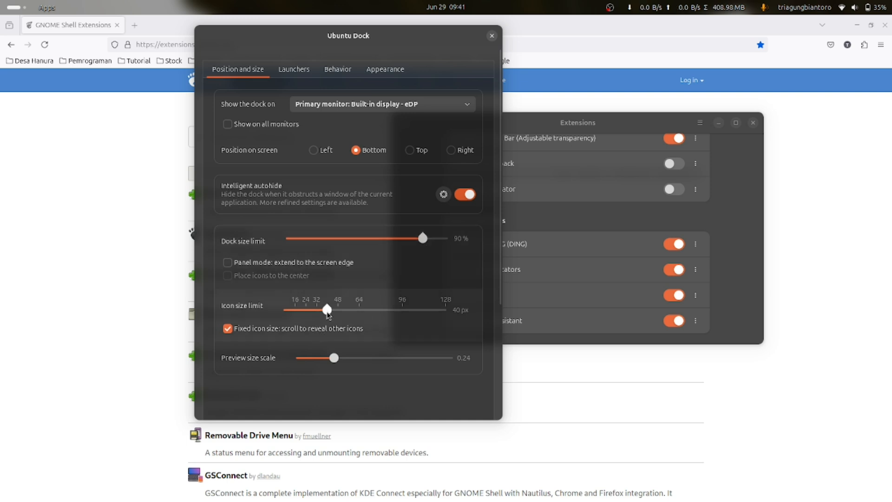
- Look through the dock's Launchers, Behavior, Appearance and Position and size settings, and close the settings window
click(300, 70)
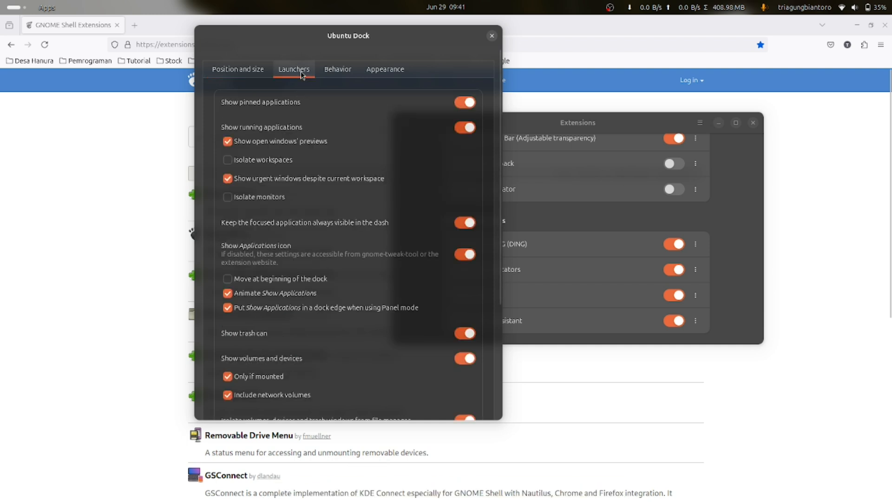
click(338, 70)
click(402, 75)
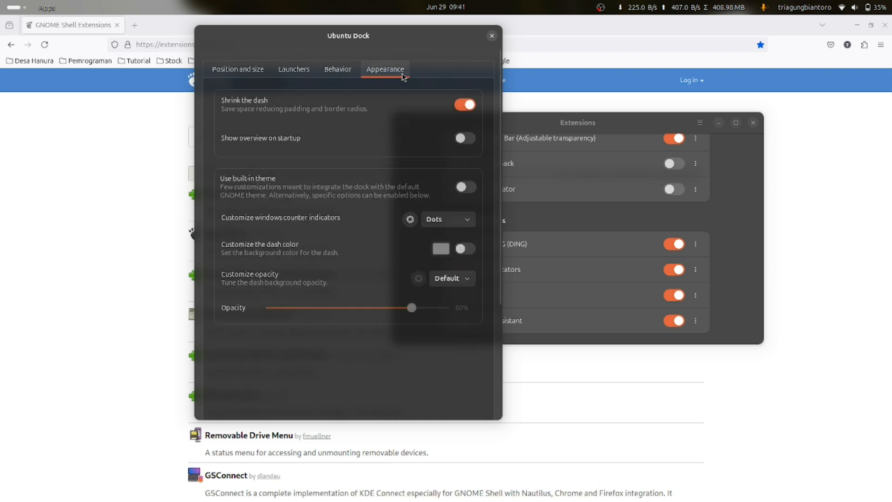
click(338, 70)
click(294, 70)
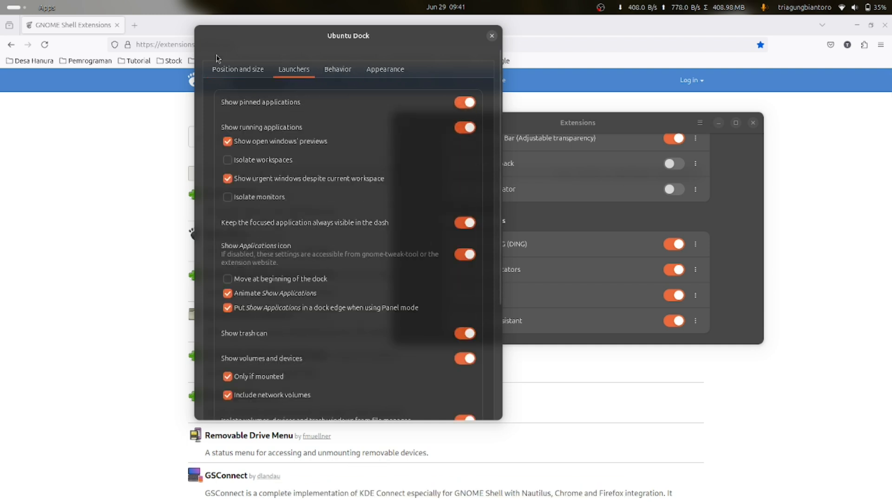
click(238, 72)
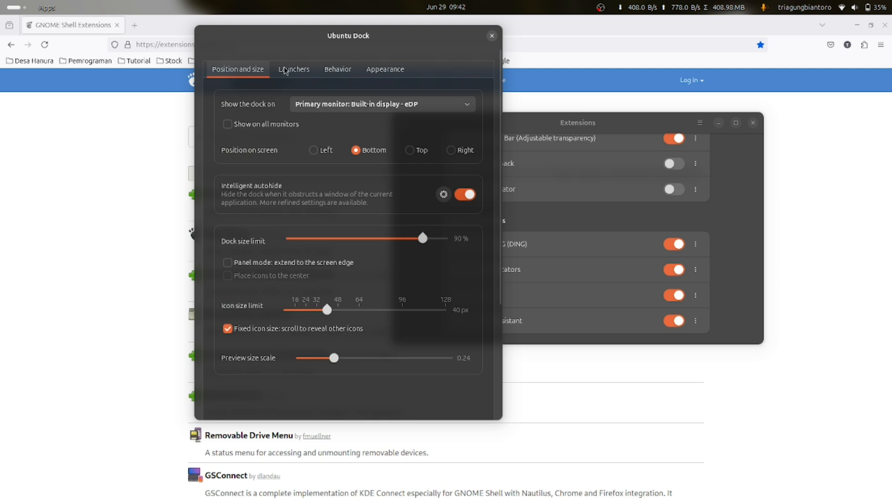
click(492, 36)
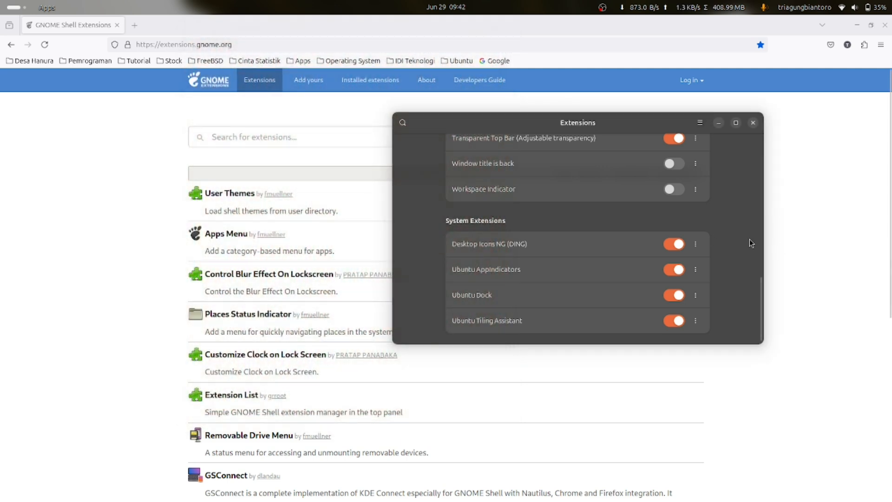
- Find Burn My Windows among the installed extensions, search the GNOME extensions site for "burn" and open the extension's page
scroll(749, 239, up, 15)
scroll(749, 241, down, 2)
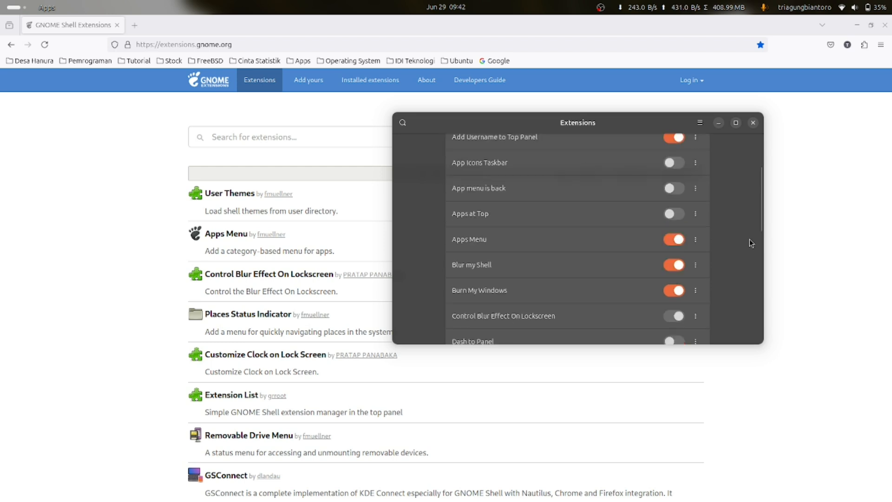
scroll(749, 238, down, 1)
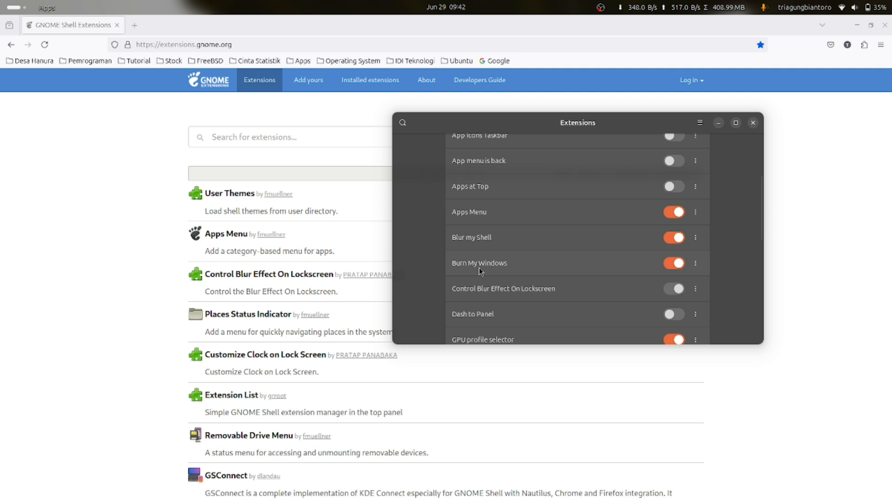
click(32, 229)
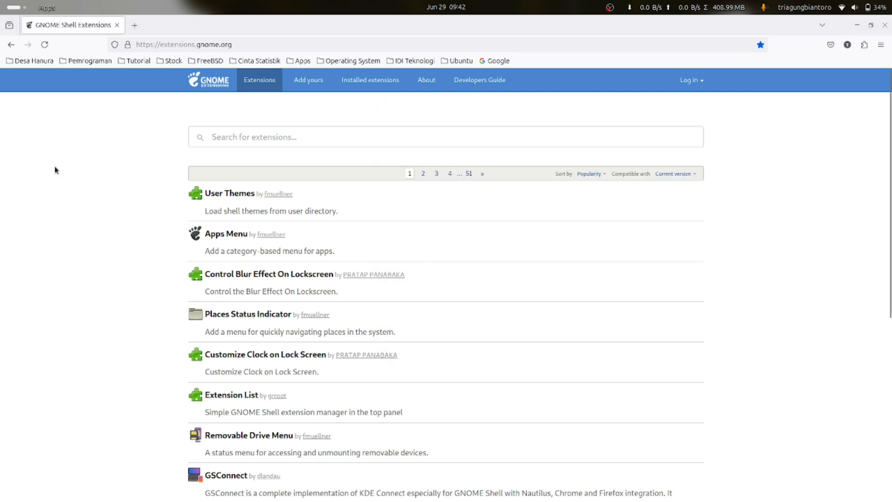
click(215, 139)
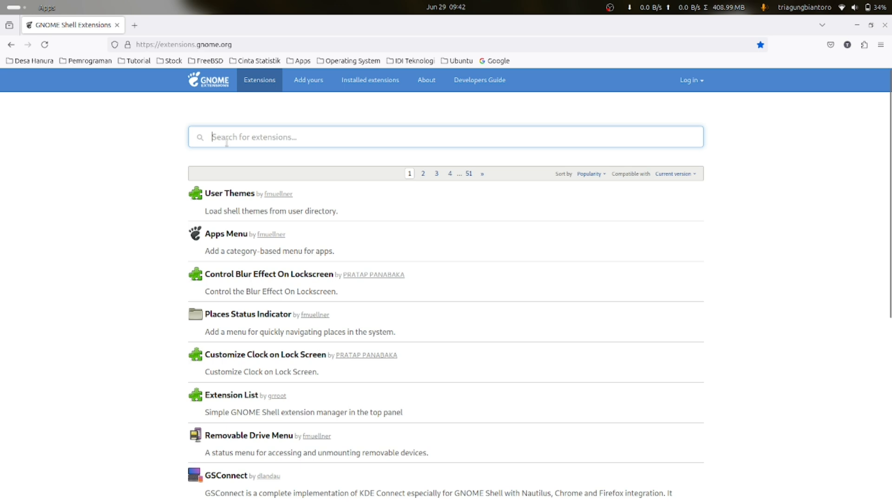
text(burn)
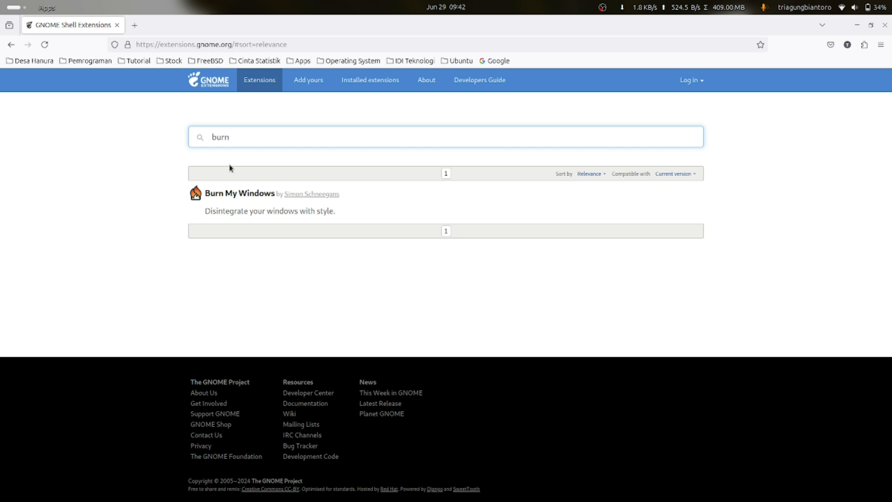
click(249, 195)
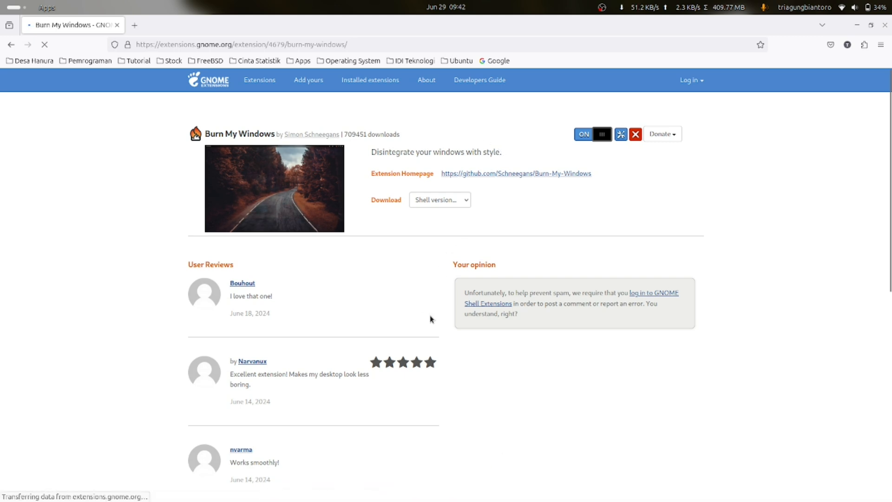
- Bring back the Extensions window and open the settings of Burn My Windows
click(534, 487)
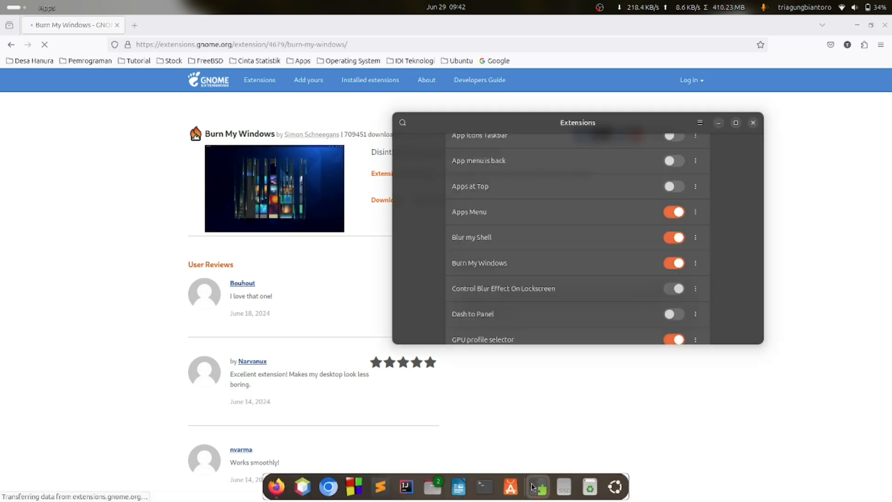
scroll(523, 292, up, 5)
scroll(525, 293, down, 2)
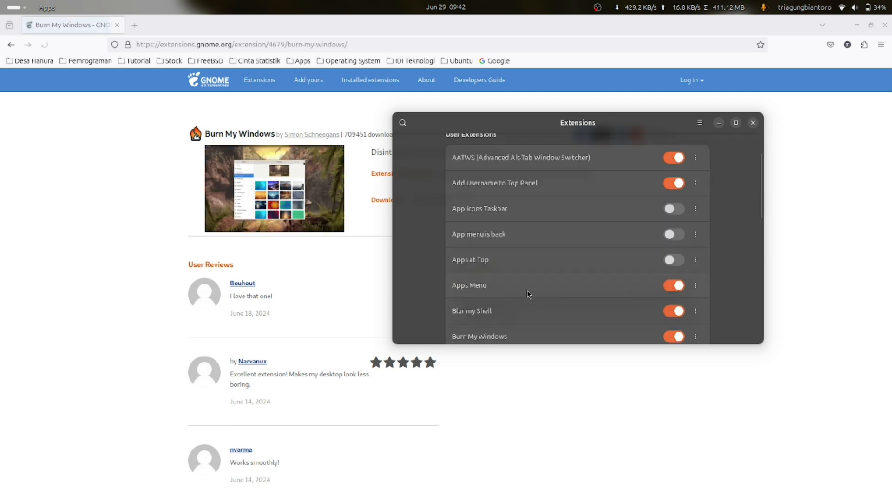
scroll(527, 223, down, 2)
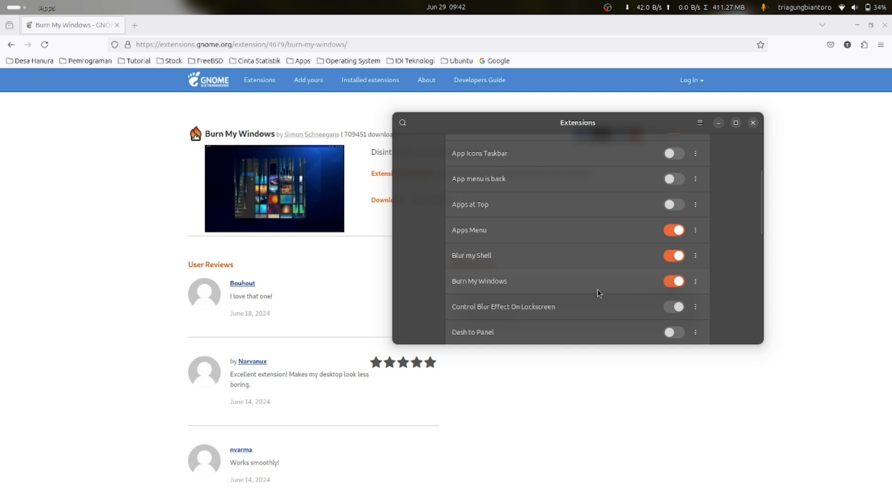
scroll(597, 289, down, 1)
click(696, 254)
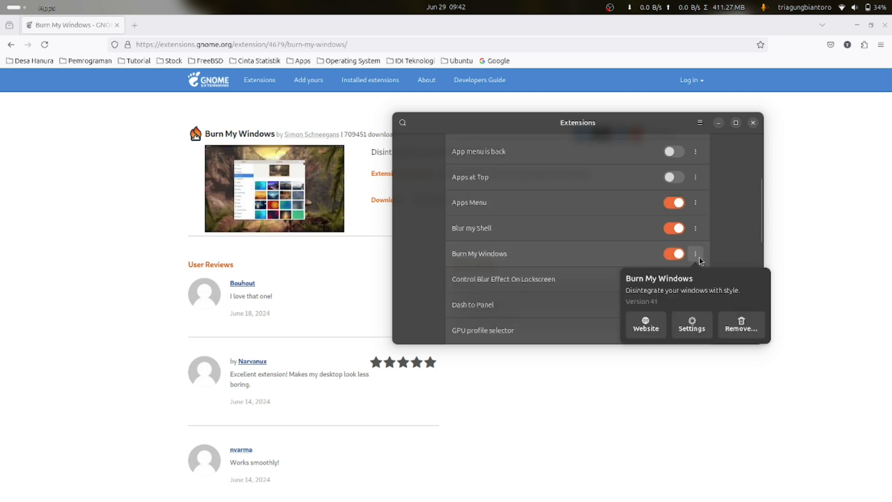
click(692, 328)
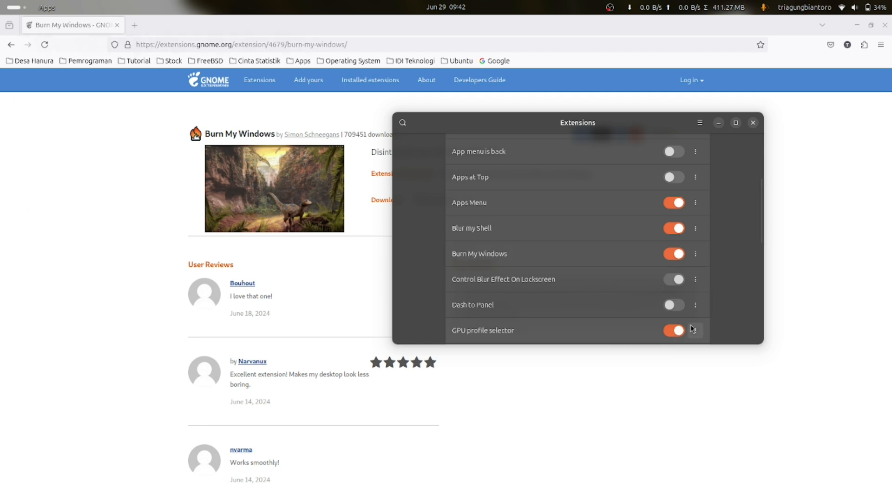
- Look through the window effects available in the Burn My Windows settings, and close the settings window
mouse_move(263, 57)
mouse_down()
mouse_move(683, 86)
mouse_move(705, 98)
mouse_up()
scroll(710, 221, down, 4)
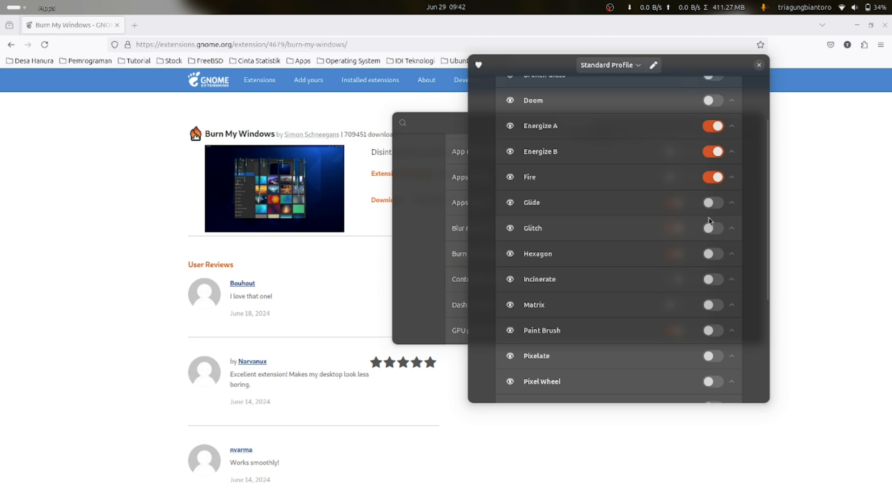
scroll(709, 220, down, 5)
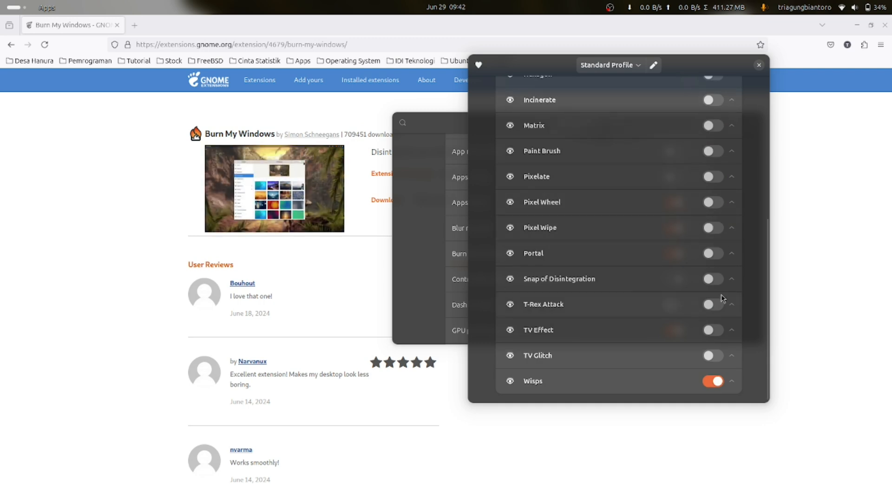
scroll(720, 294, up, 8)
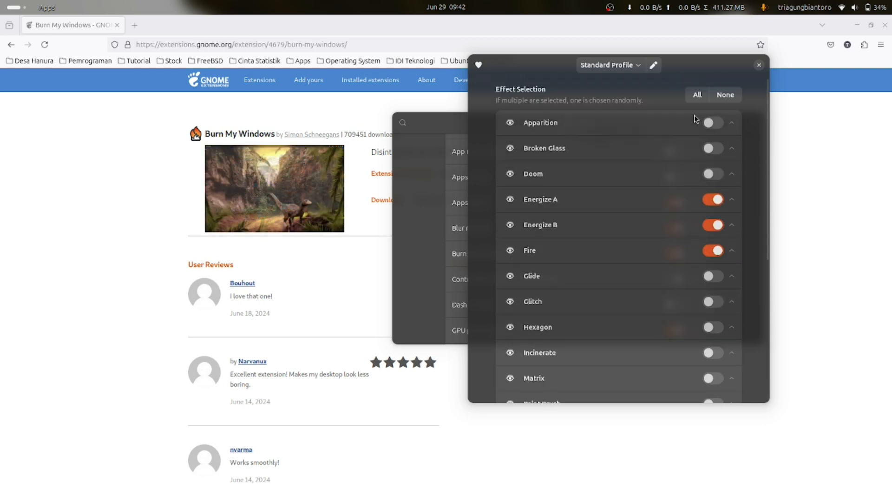
scroll(702, 199, down, 7)
scroll(705, 203, up, 8)
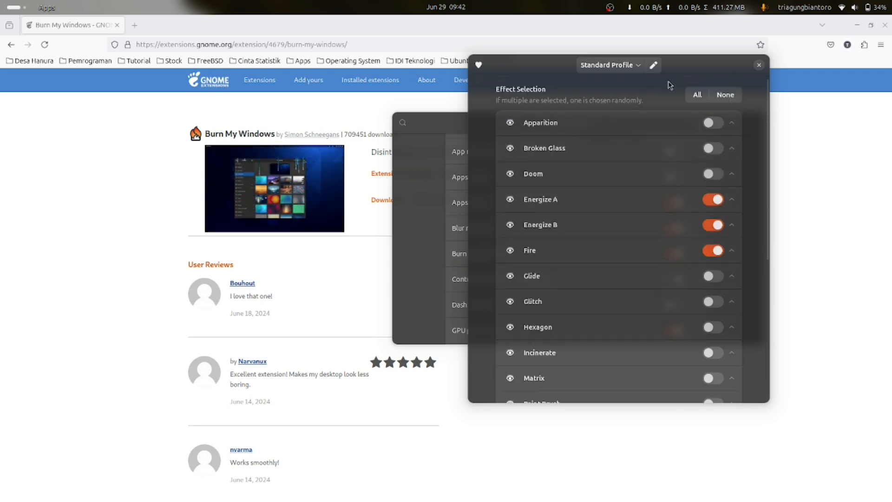
mouse_move(700, 72)
mouse_down()
mouse_move(713, 69)
mouse_move(607, 63)
mouse_up()
click(618, 57)
- Open and close a terminal window to preview the Burn My Windows effects, and reposition the Extensions window
mouse_move(504, 498)
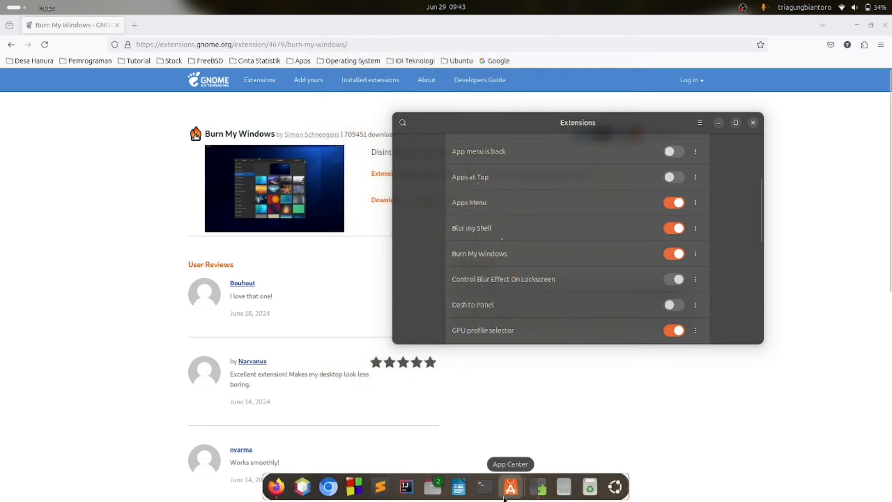
click(484, 487)
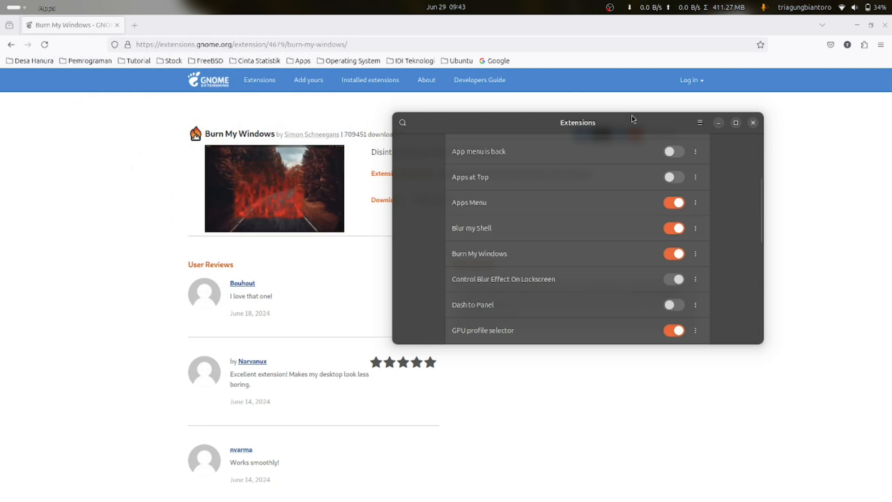
drag(639, 121, 676, 105)
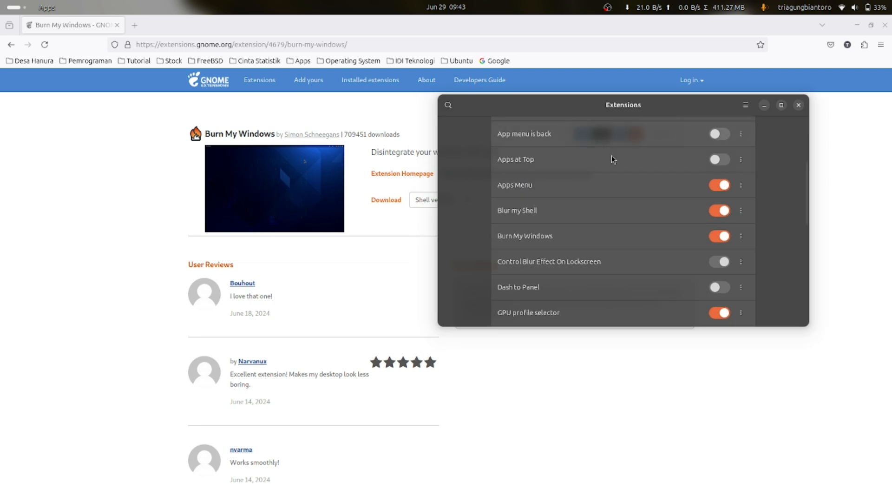
drag(484, 108, 462, 111)
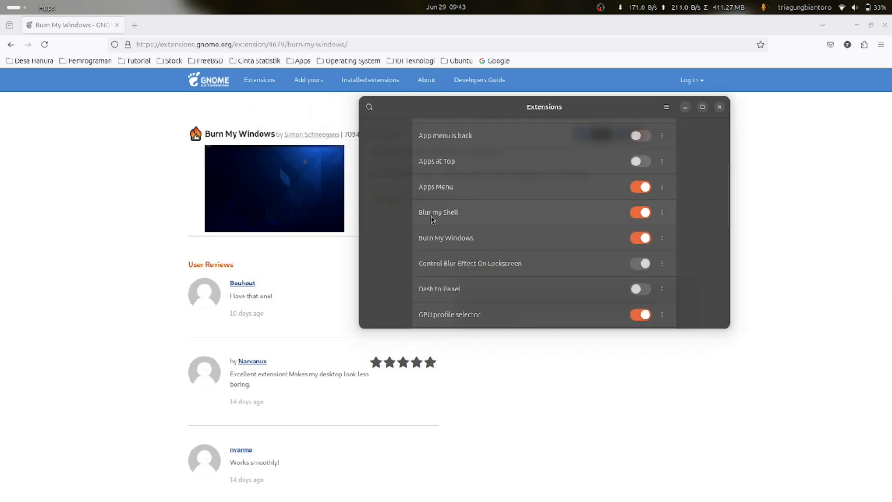
- Search the GNOME extensions site for "blur" and open the Blur my Shell page
click(10, 44)
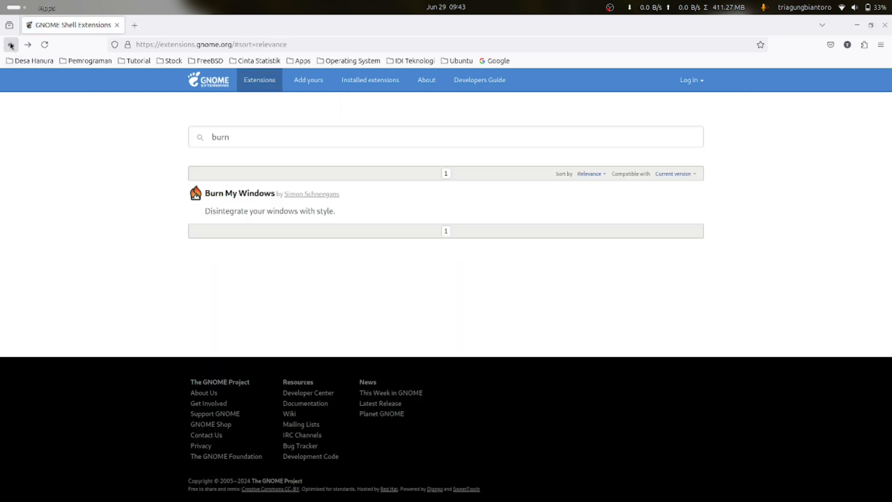
key(ctrl+a)
text(bl)
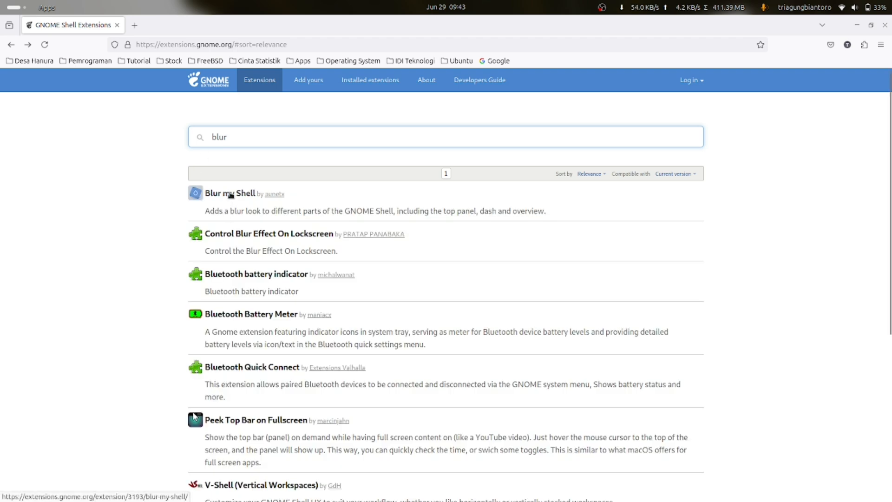
click(230, 194)
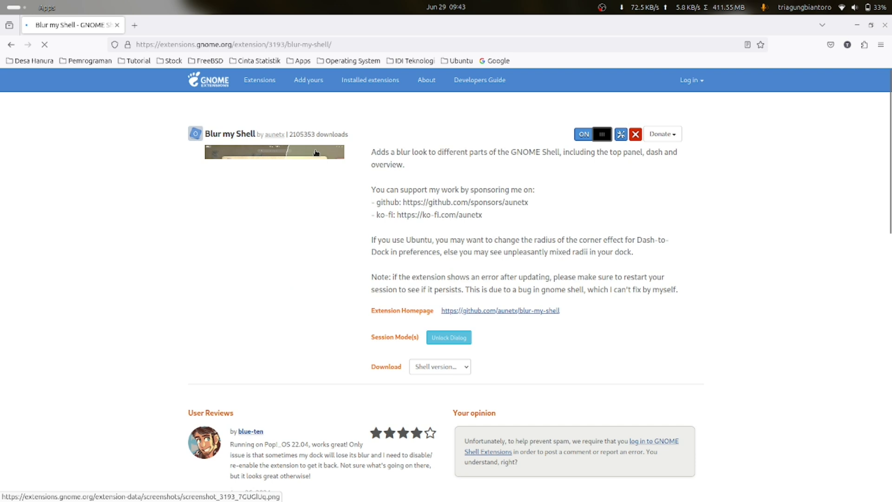
- Return to the Extensions window and open the settings of Blur my Shell
mouse_move(535, 497)
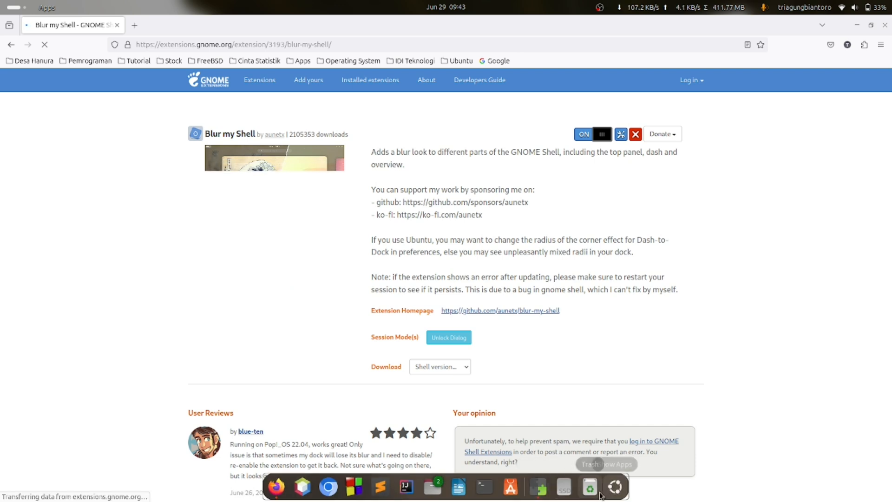
click(539, 487)
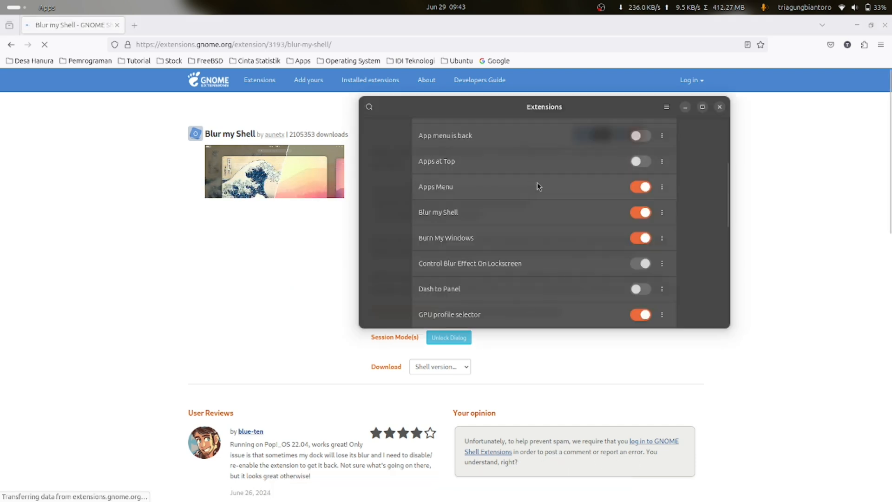
click(662, 212)
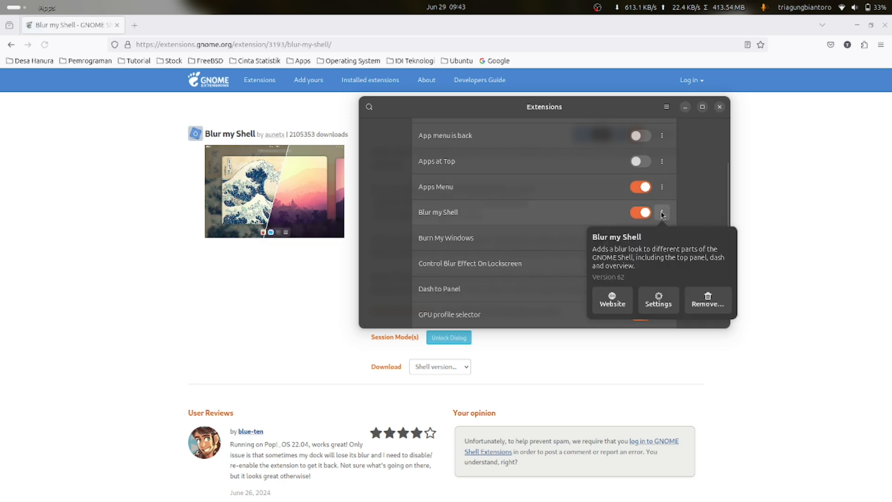
click(669, 305)
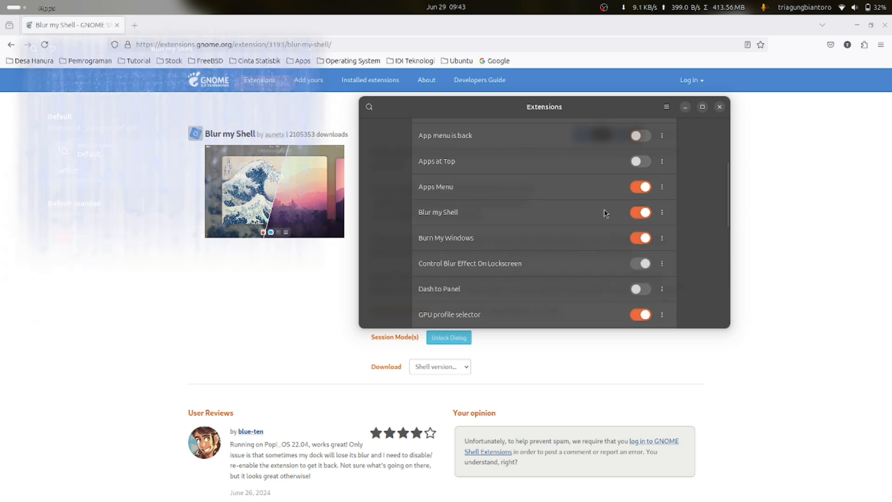
- Open a terminal beside the Blur my Shell settings, show the Applications blur options, and move the Extensions window down to uncover the terminal
click(482, 491)
drag(287, 84, 628, 48)
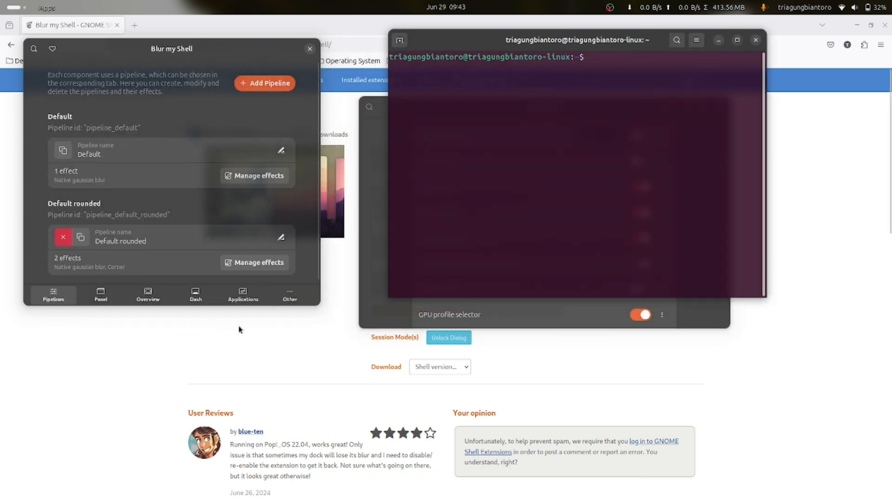
drag(529, 49, 525, 47)
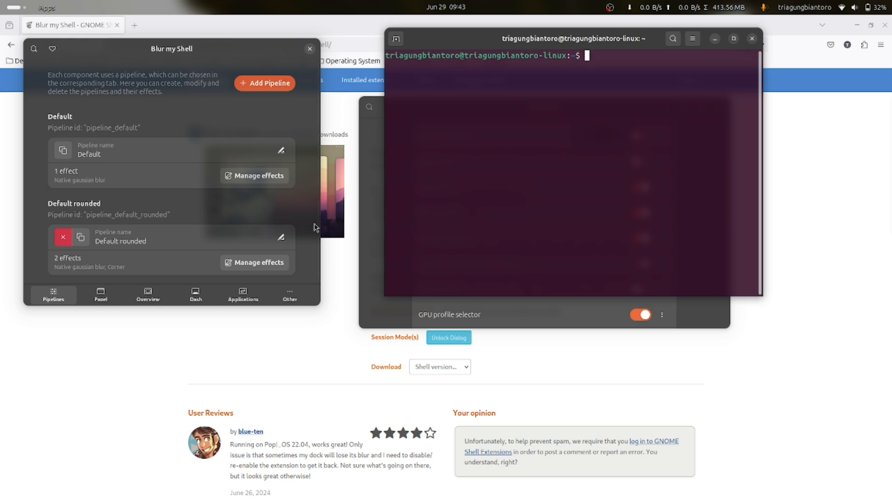
click(245, 297)
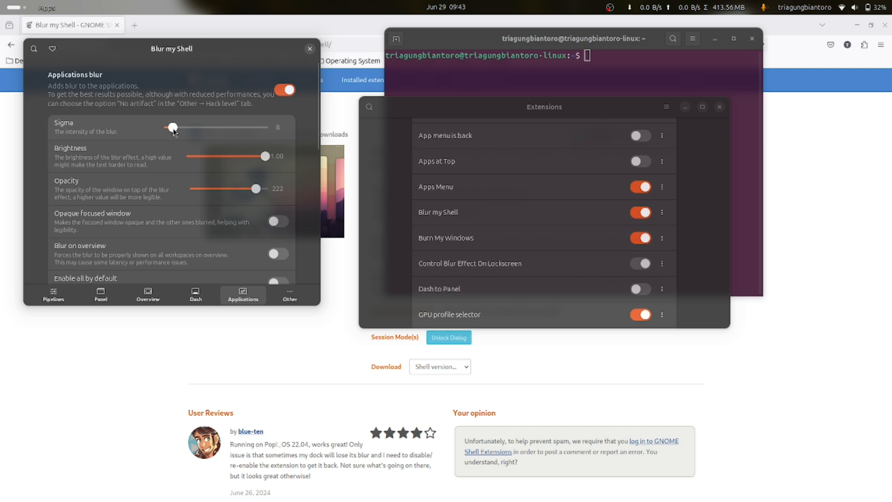
drag(614, 112, 642, 257)
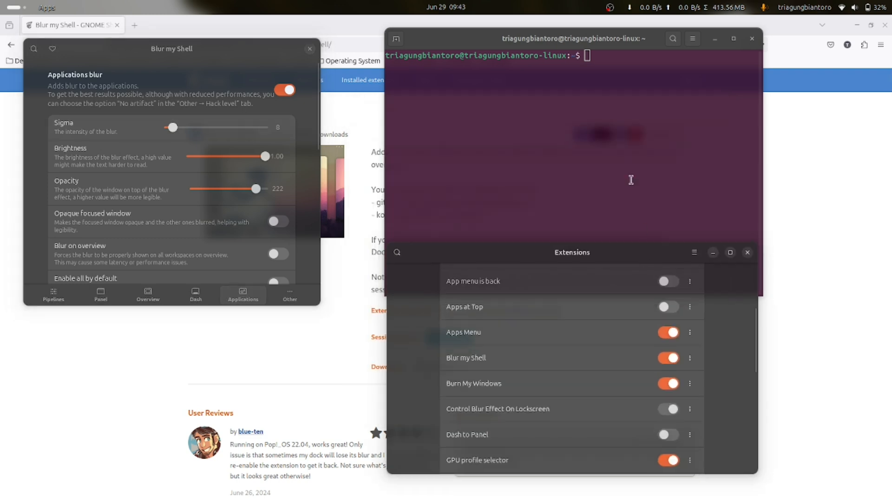
click(631, 180)
- Try the application blur sliders, keeping Sigma 8, Brightness 1.00 and Opacity 222, and move the Extensions window across the terminal to check the blur
mouse_move(179, 131)
mouse_down()
mouse_move(213, 132)
mouse_move(151, 134)
mouse_move(171, 133)
mouse_up()
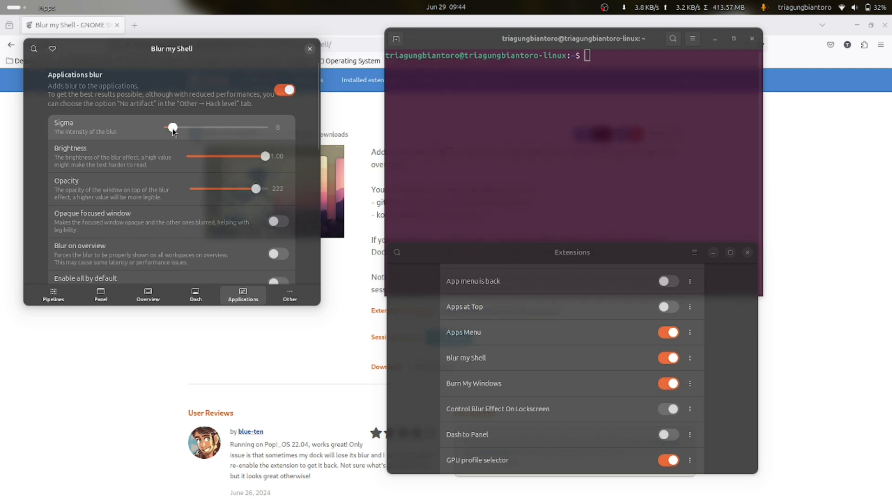
mouse_move(266, 158)
mouse_down()
mouse_move(196, 159)
mouse_move(282, 159)
mouse_up()
mouse_move(255, 189)
mouse_down()
mouse_move(190, 188)
mouse_move(252, 188)
mouse_up()
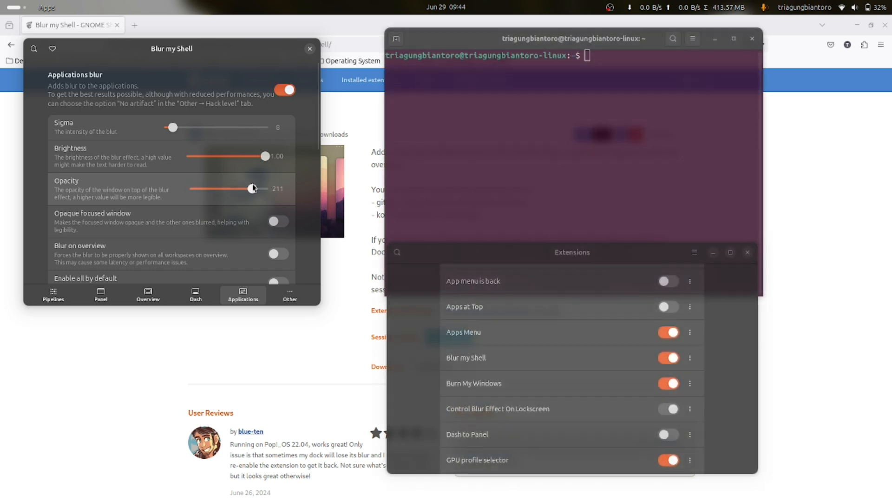
drag(255, 187, 258, 186)
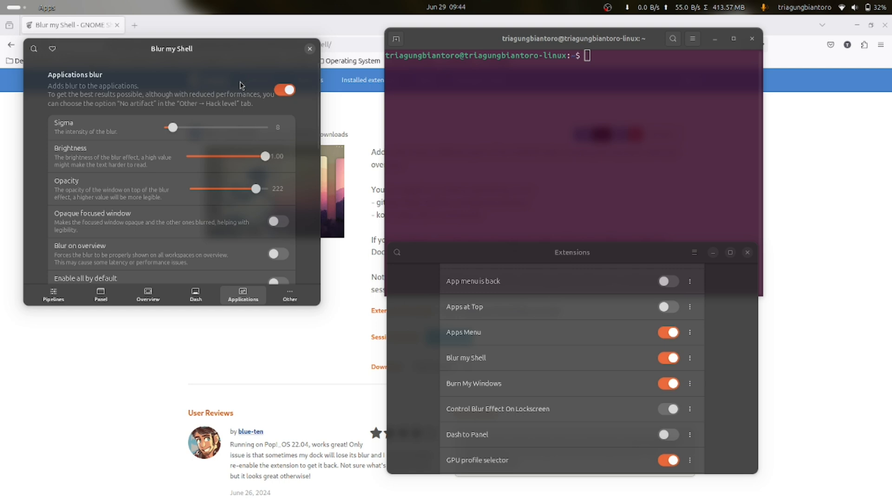
click(427, 254)
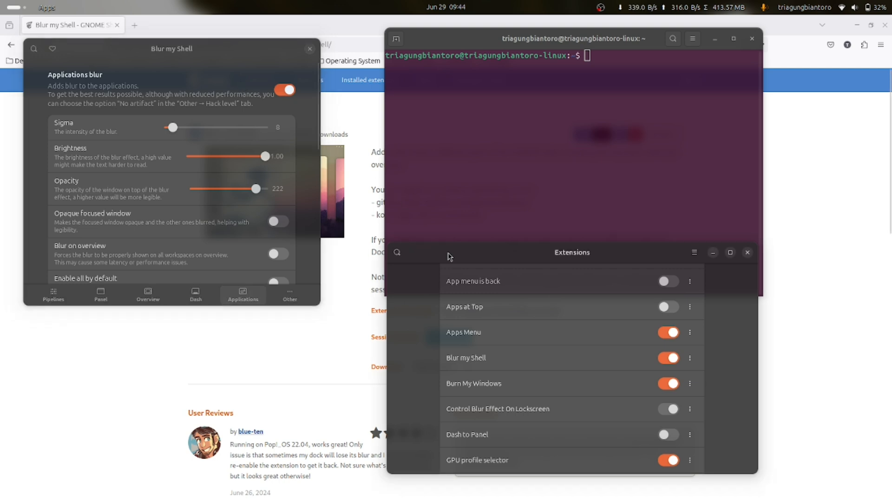
drag(451, 253, 398, 215)
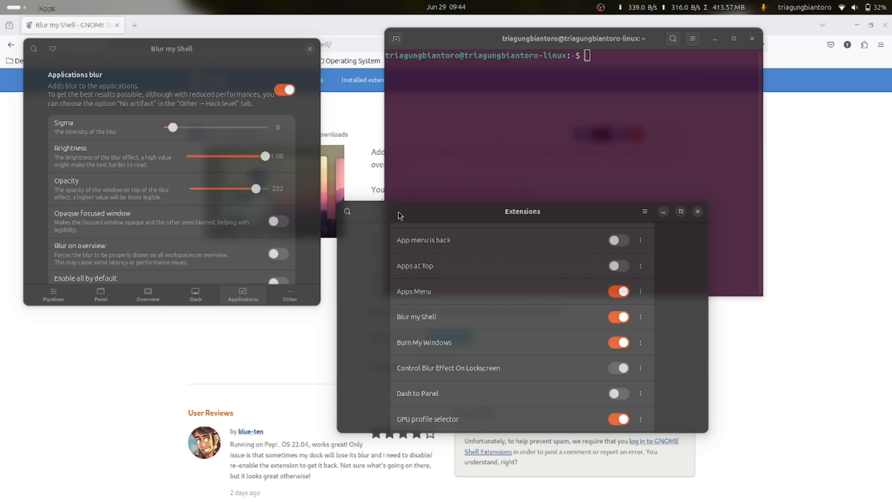
- Clear the desktop by closing the Extensions, terminal and Blur my Shell windows and minimizing the browser
click(697, 211)
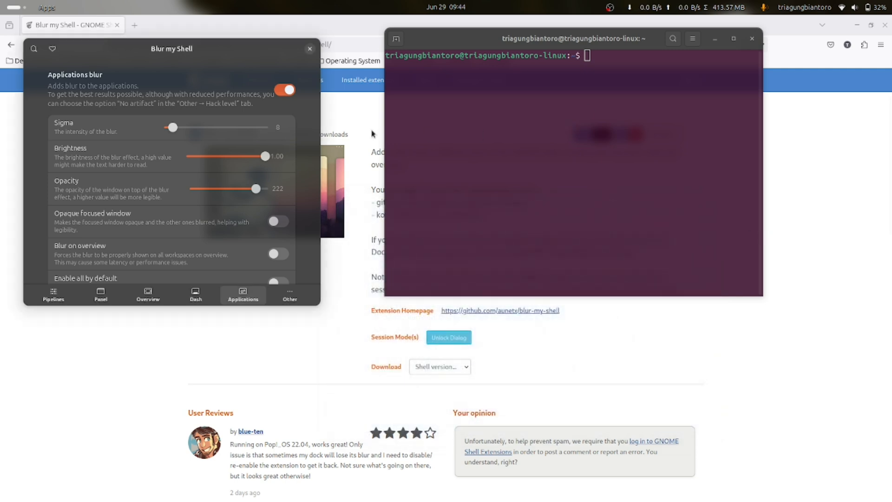
click(752, 39)
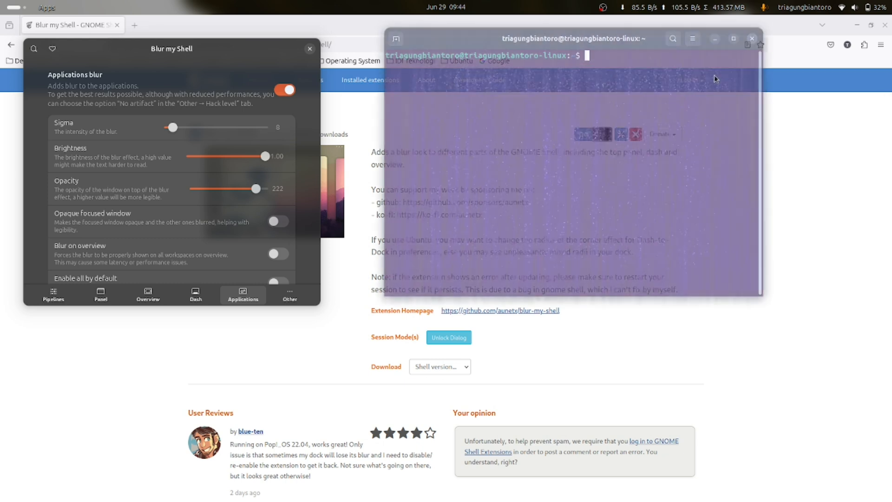
click(885, 25)
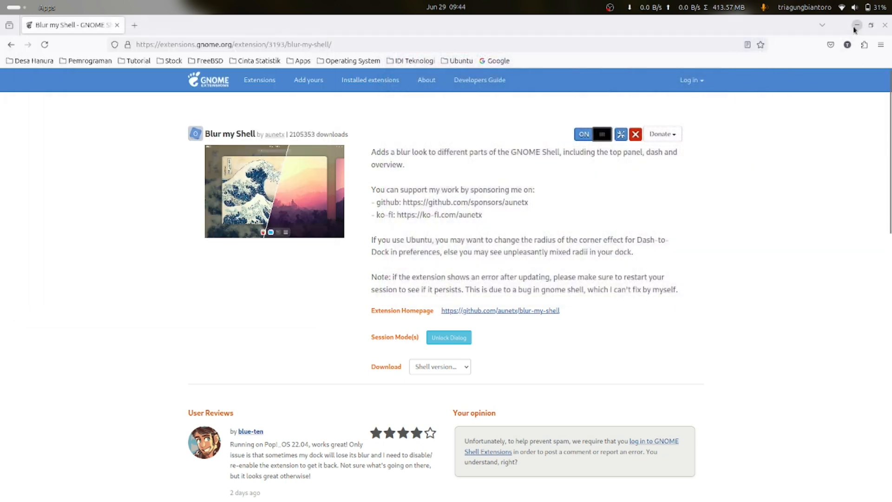
drag(273, 52, 655, 68)
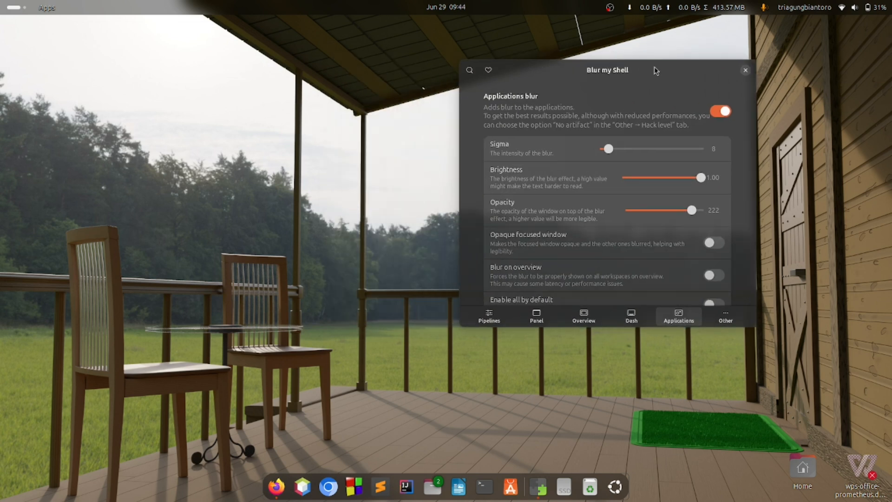
click(746, 71)
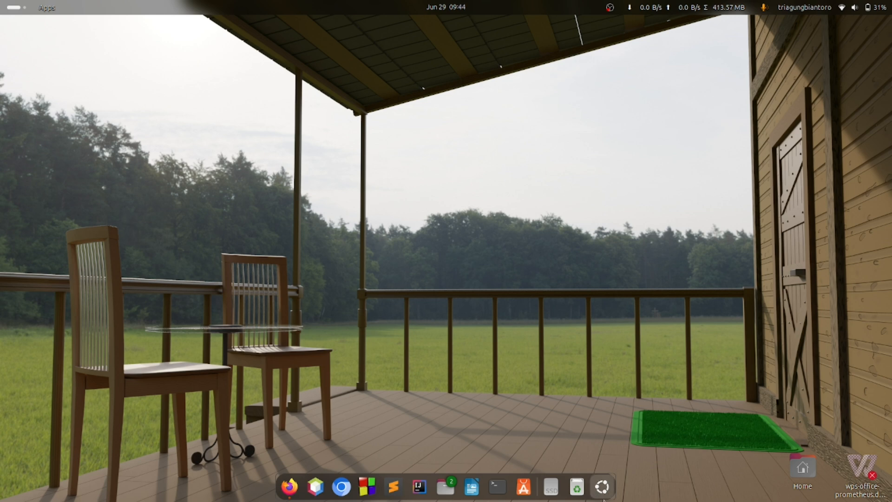
- Show the application grid to check its blurred background, and return to the desktop
click(603, 488)
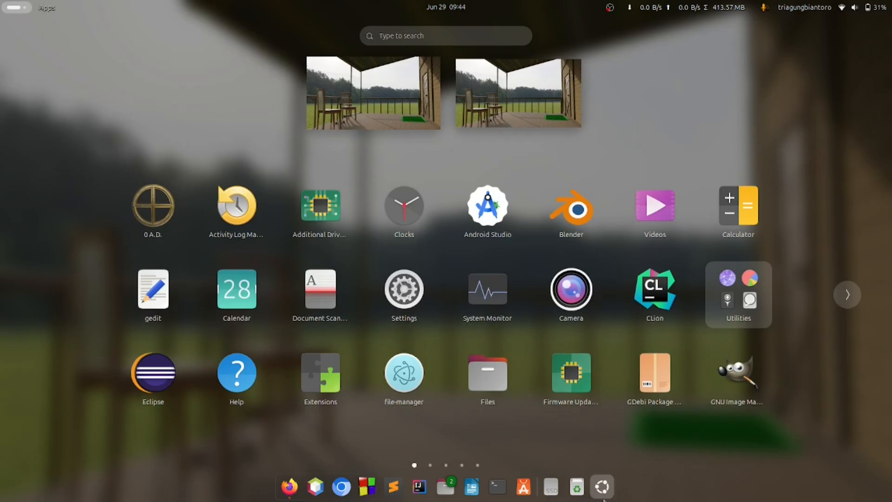
click(602, 488)
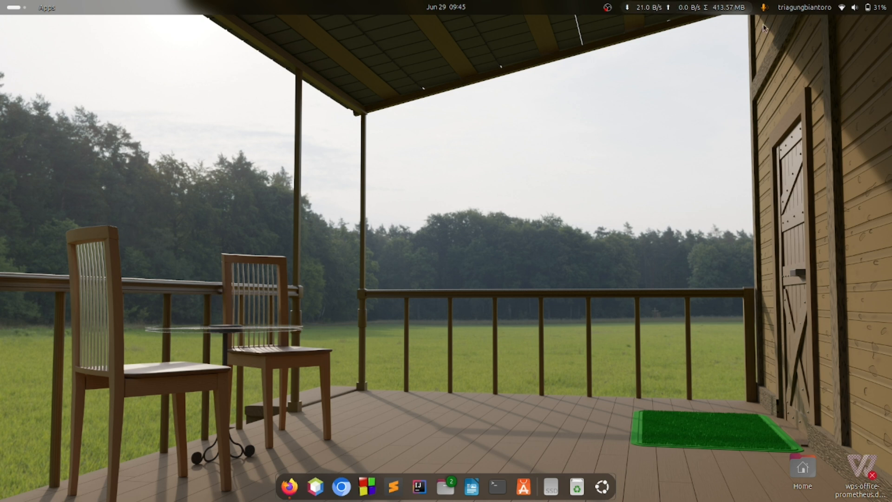
- Bring back the browser, return to the extensions list and search it for "speed"
click(300, 485)
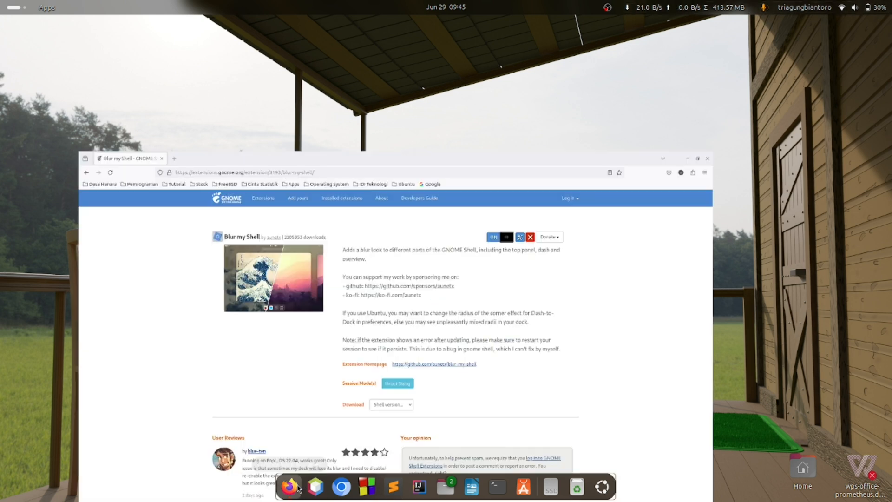
click(11, 44)
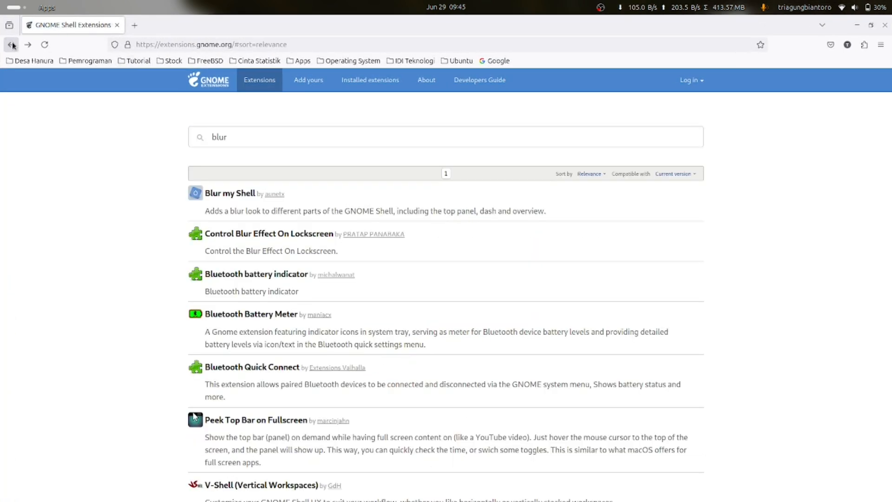
drag(255, 141, 204, 141)
text(sep)
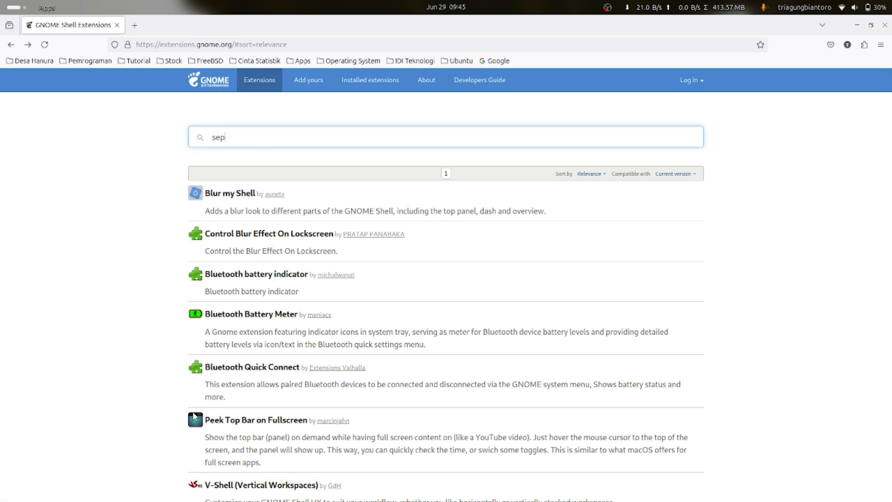
key(BackSpace)
key(BackSpace)
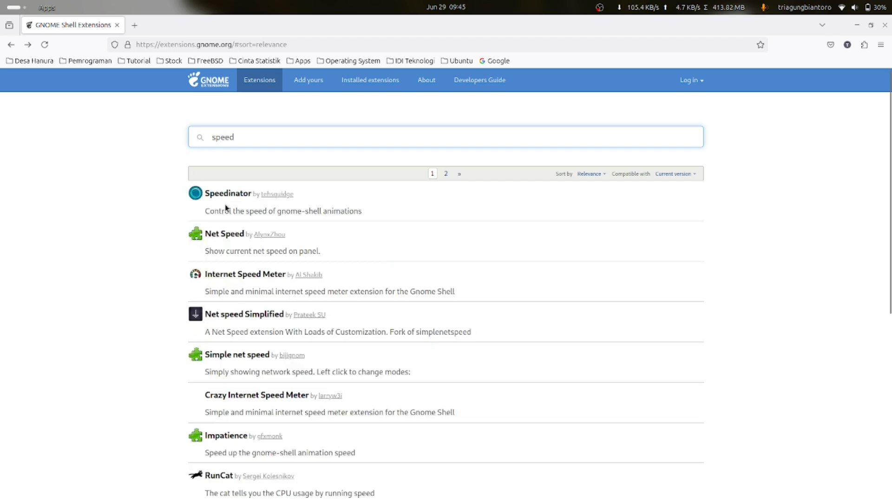
- Browse the speed-related extensions and view the Net Speed page in a new tab, closing that tab when done
scroll(233, 290, down, 3)
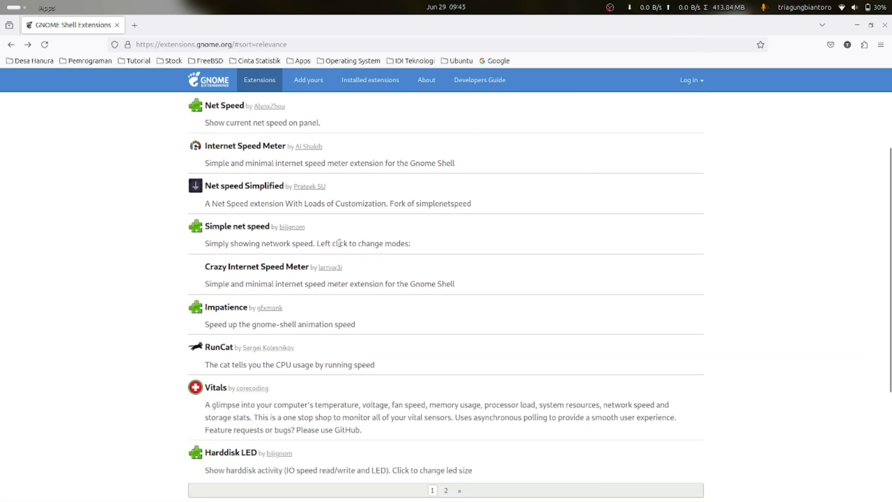
scroll(339, 242, up, 3)
scroll(339, 244, down, 5)
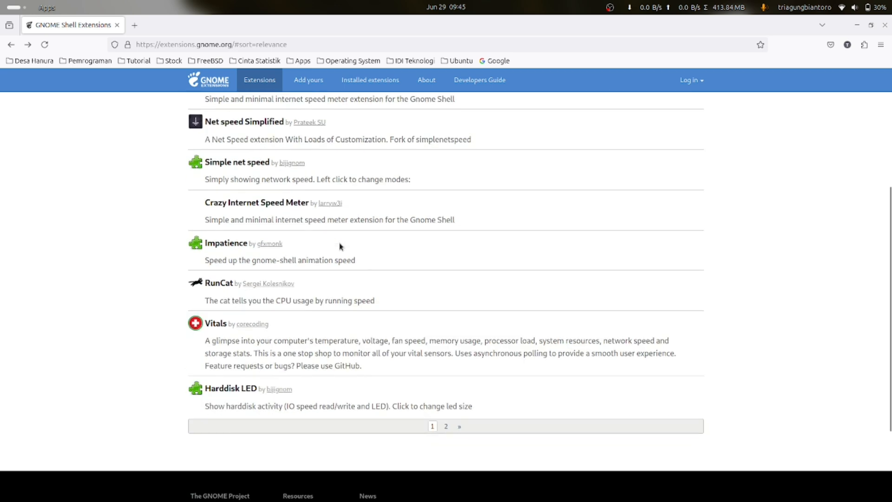
scroll(339, 246, up, 5)
right_click(225, 238)
click(237, 246)
click(155, 23)
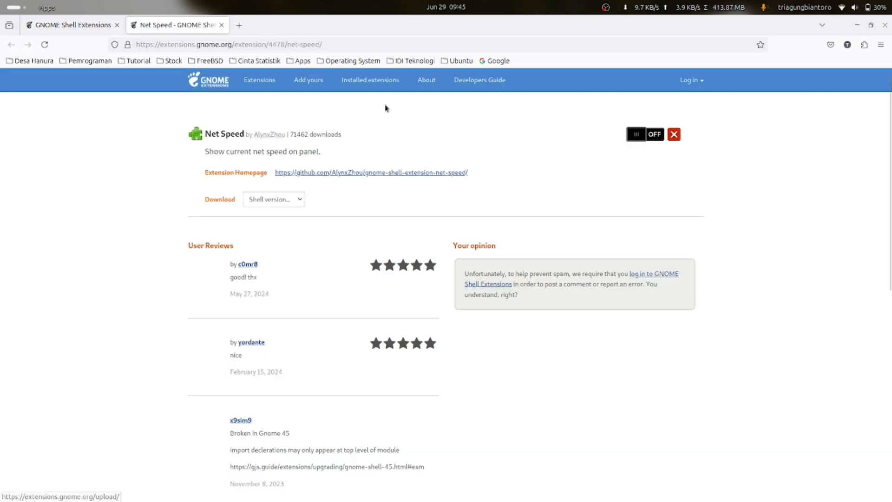
click(222, 25)
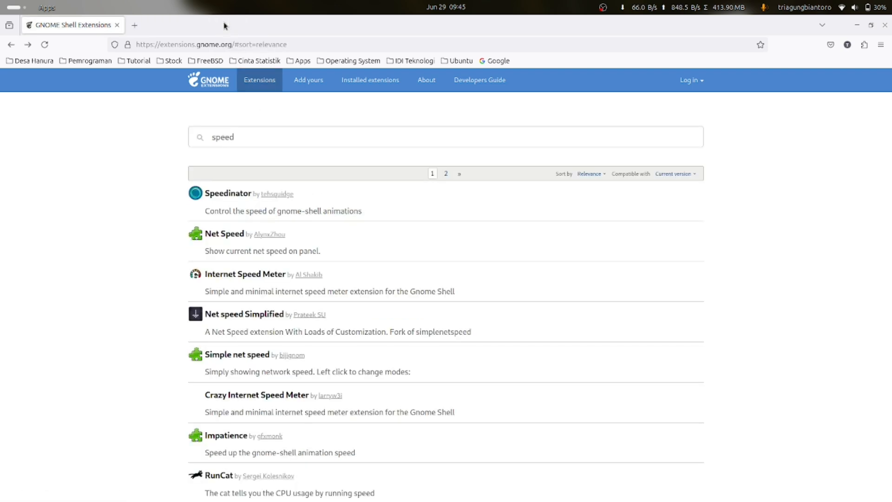
- View the Speedinator extension page in a new tab and close that tab
right_click(236, 195)
click(260, 203)
click(189, 25)
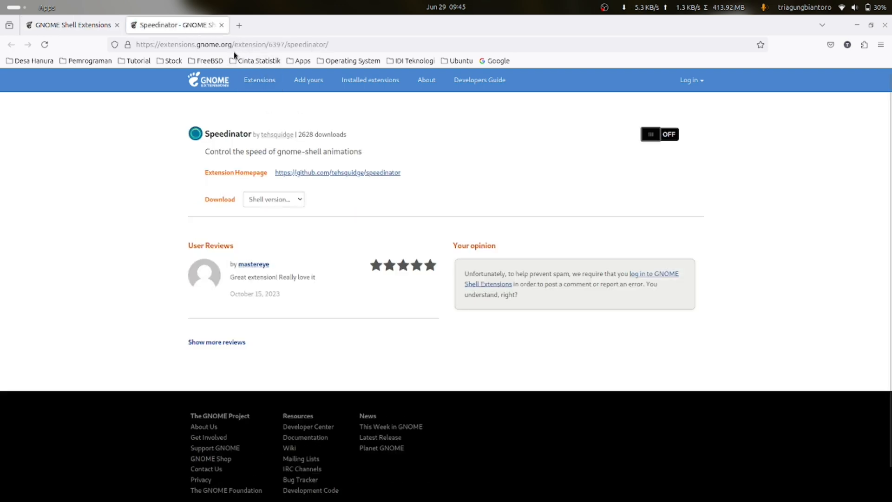
click(221, 25)
- View the Net speed Simplified extension page in a new tab and close that tab
right_click(258, 251)
click(276, 261)
click(175, 25)
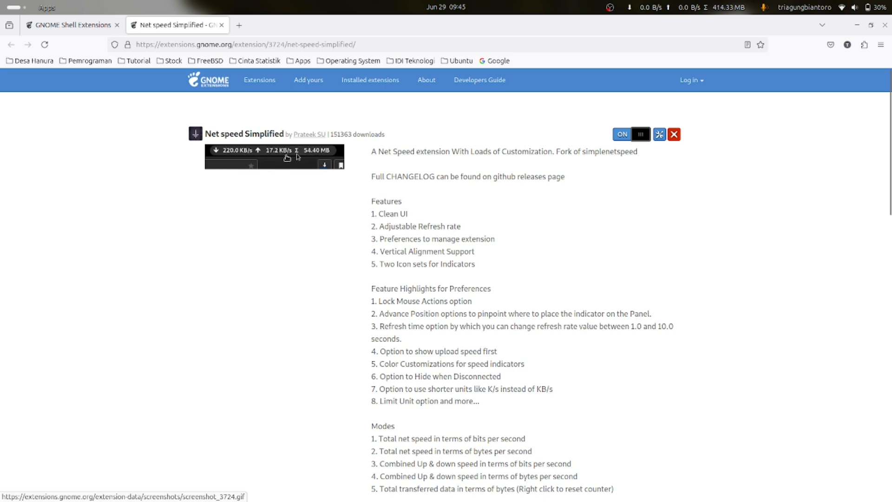
click(222, 25)
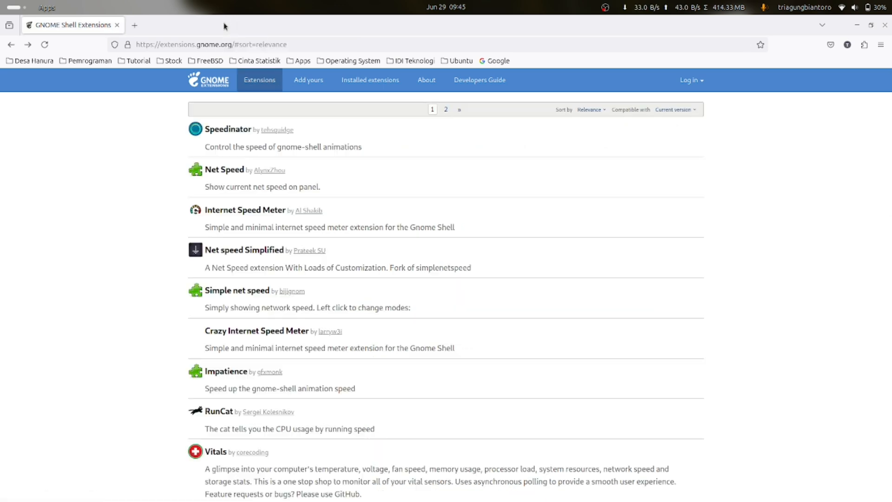
- Show the system quick settings to examine the available toggles, and dismiss them
click(869, 7)
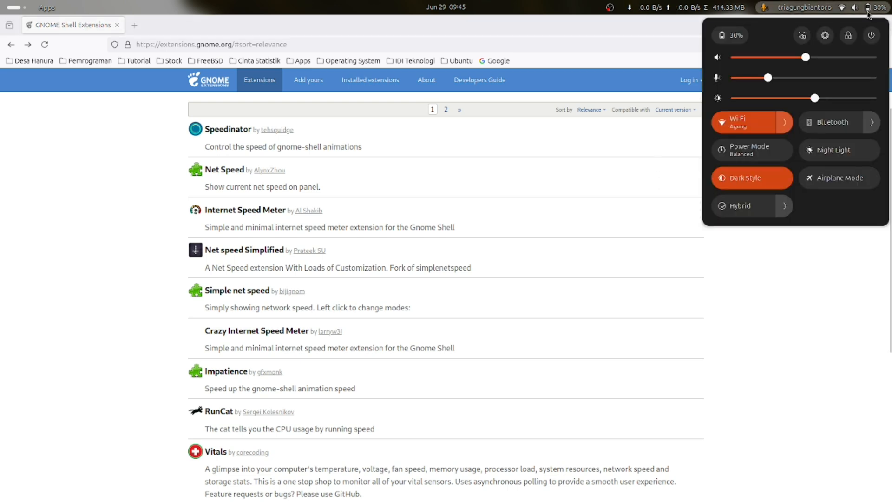
click(859, 303)
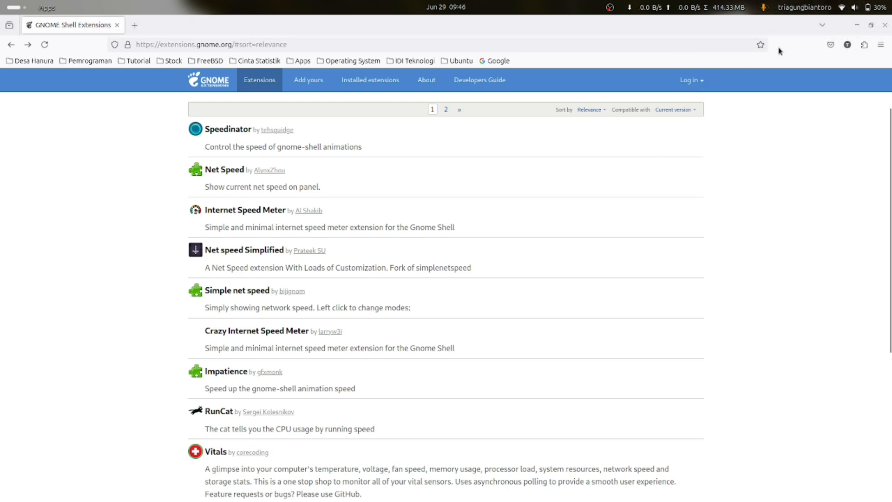
click(888, 11)
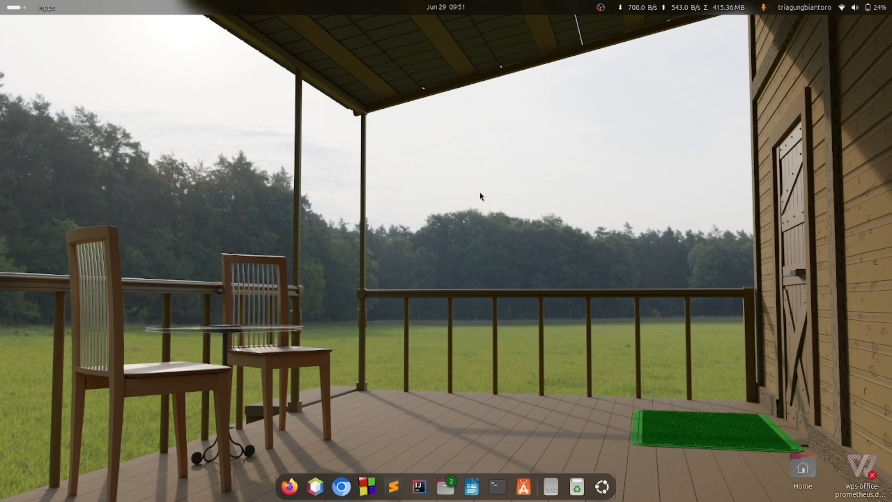
- Launch Additional Drivers from the application grid and move its window higher on the desktop to view the NVIDIA driver choices
click(600, 486)
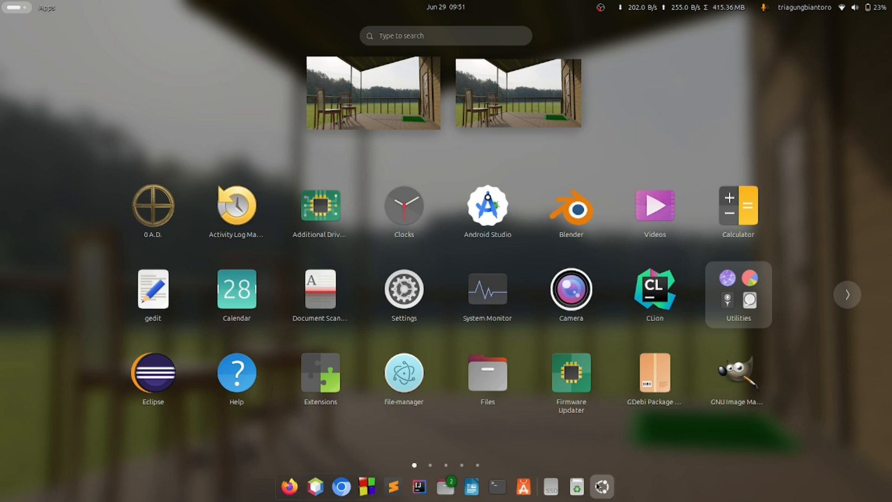
click(317, 208)
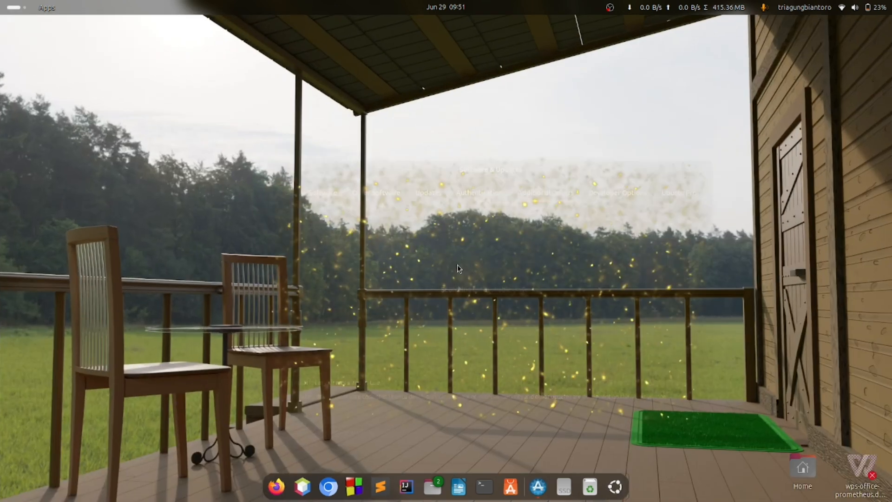
drag(468, 128, 465, 77)
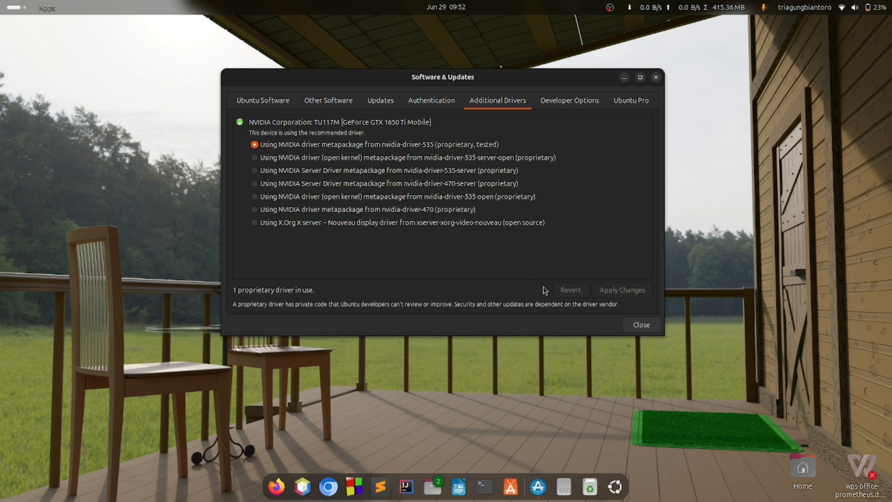
- Check the GPU profile entry in the system quick settings while the Additional Drivers window stays open
click(880, 10)
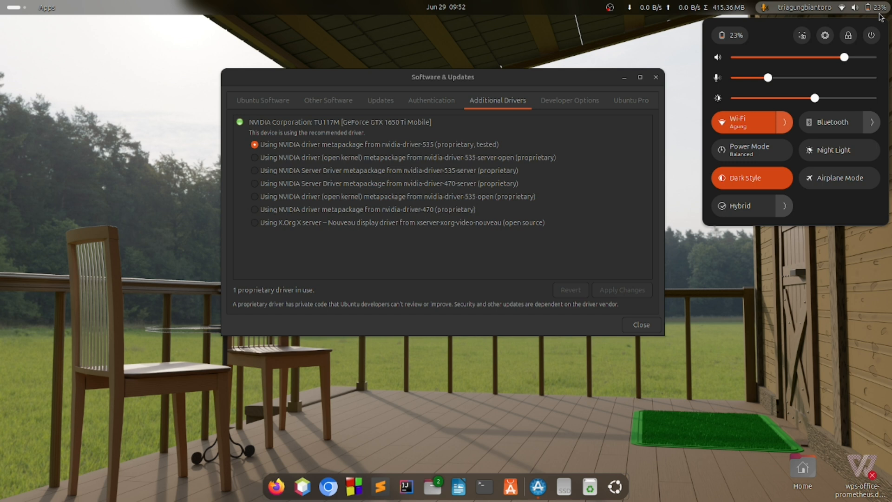
click(550, 233)
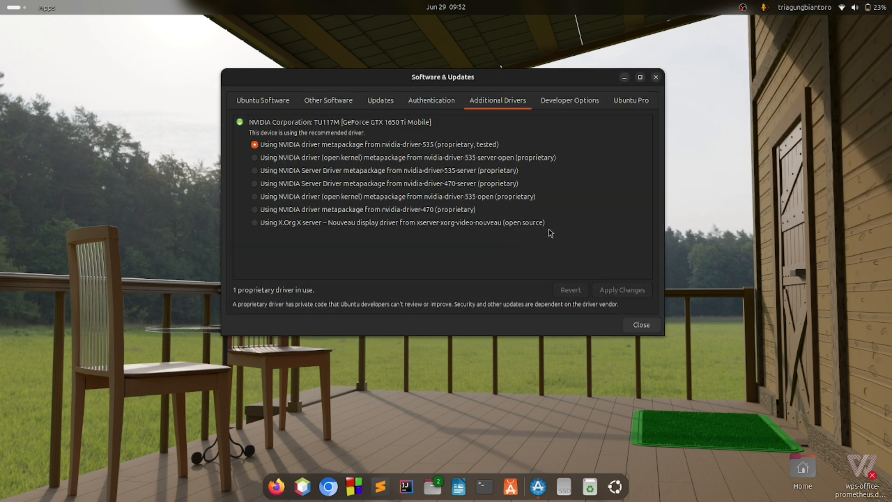
click(874, 7)
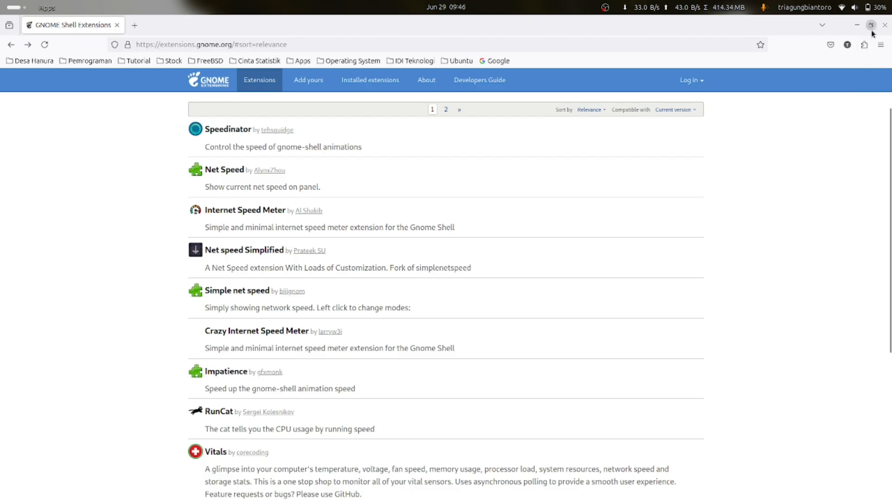
- Restore the browser to a smaller window, move it aside, and open Sublime Text beside it, declining the new version download
click(870, 20)
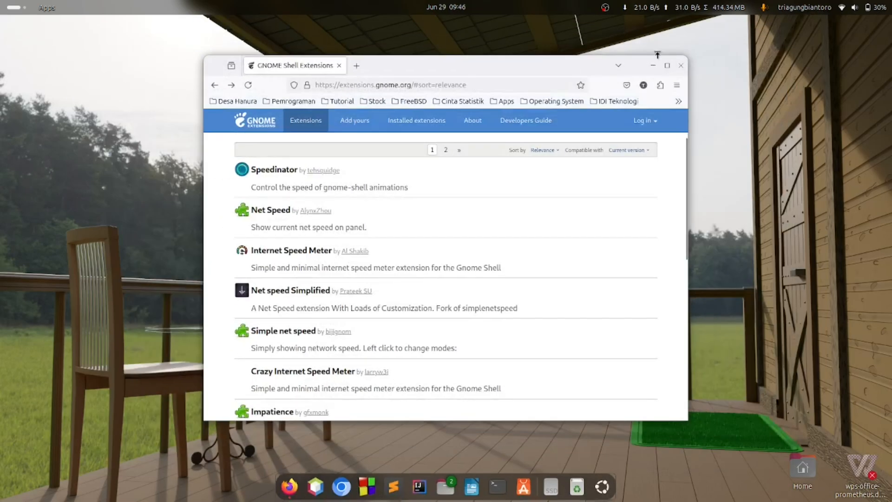
drag(558, 61, 489, 45)
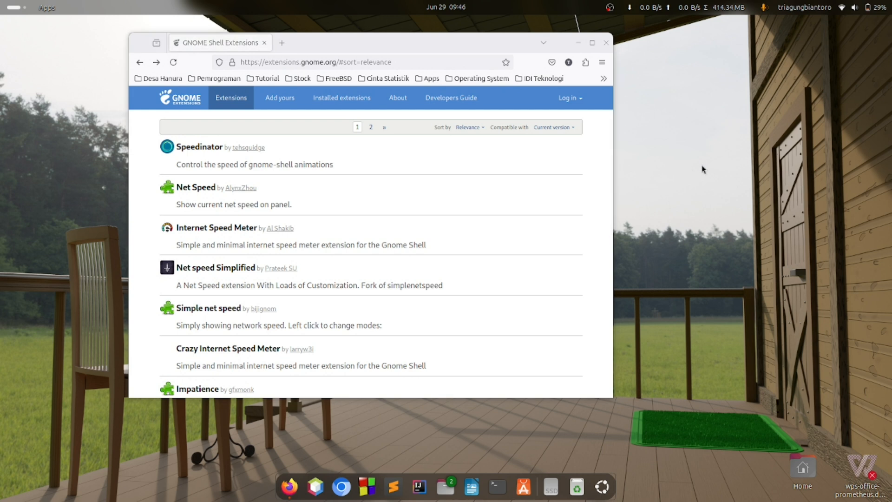
drag(430, 48, 312, 43)
click(394, 487)
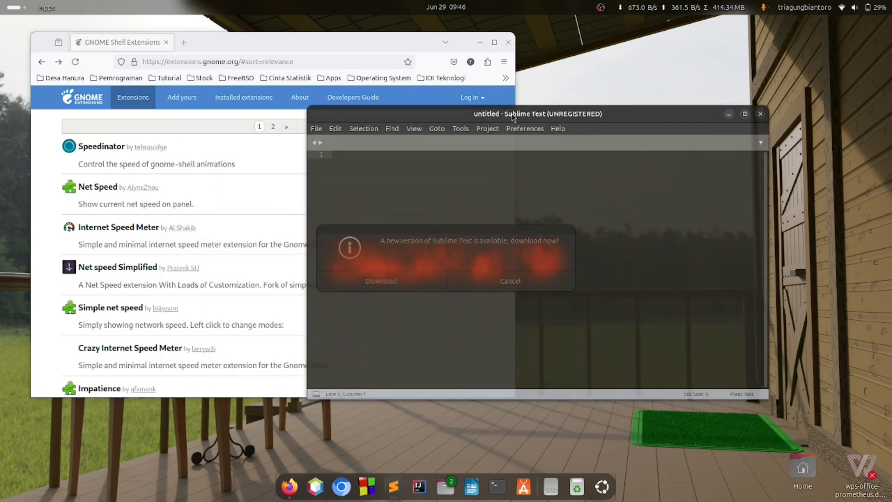
click(506, 282)
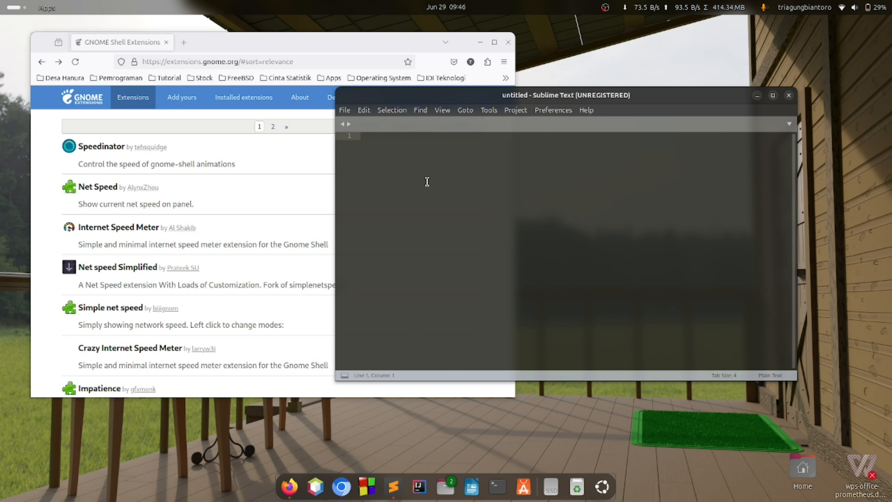
- Switch to the second workspace through the activities overview, open a terminal there and move its window toward the center
click(13, 10)
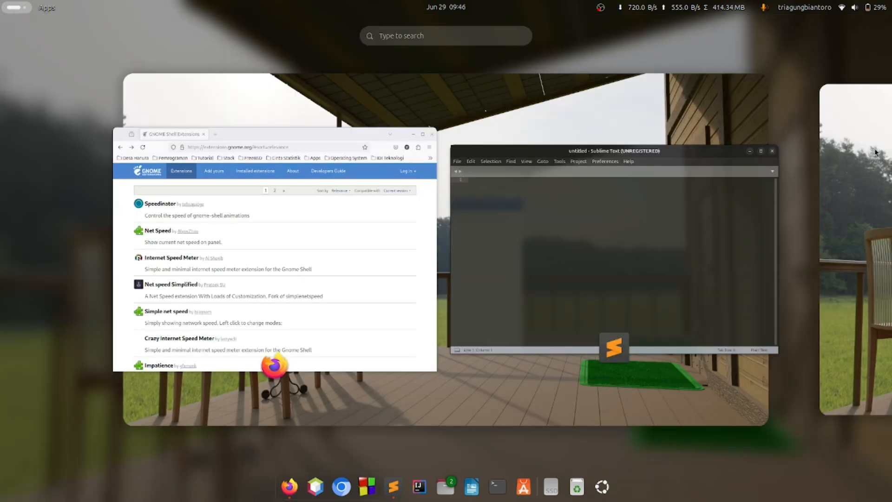
click(877, 177)
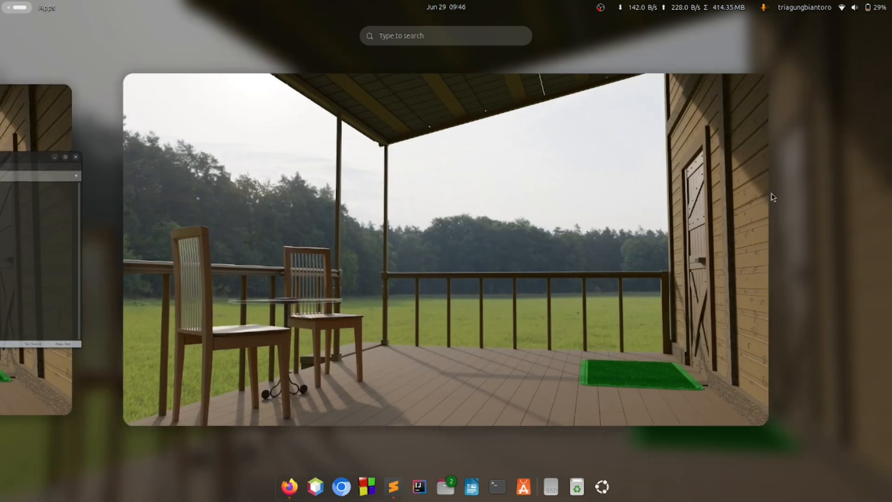
click(505, 491)
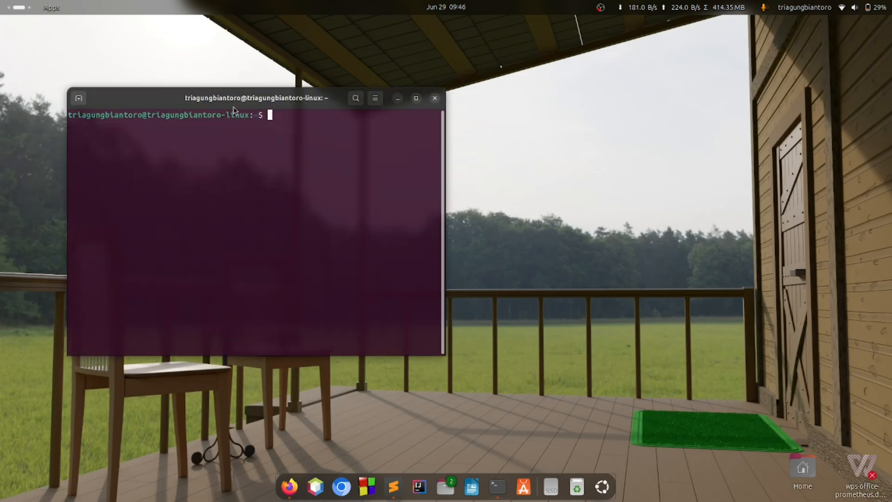
drag(236, 103, 324, 104)
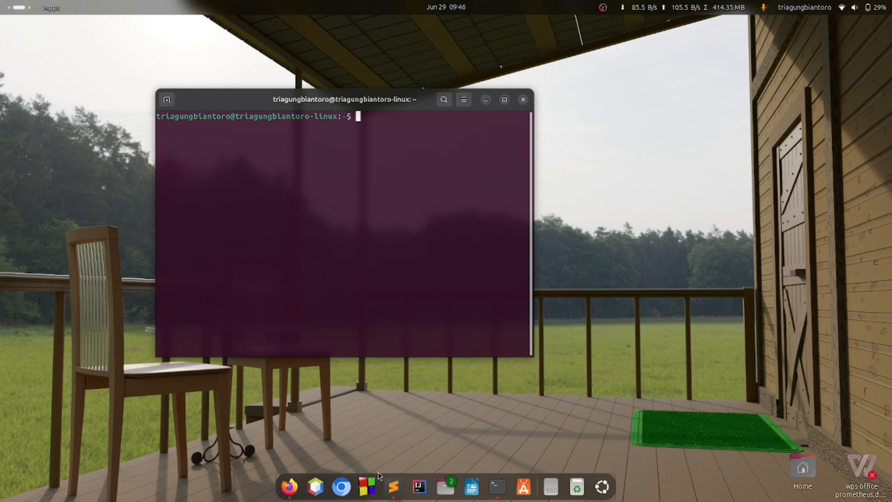
- Browse the browser and terminal workspaces in the activities overview and switch to the empty third workspace
click(24, 8)
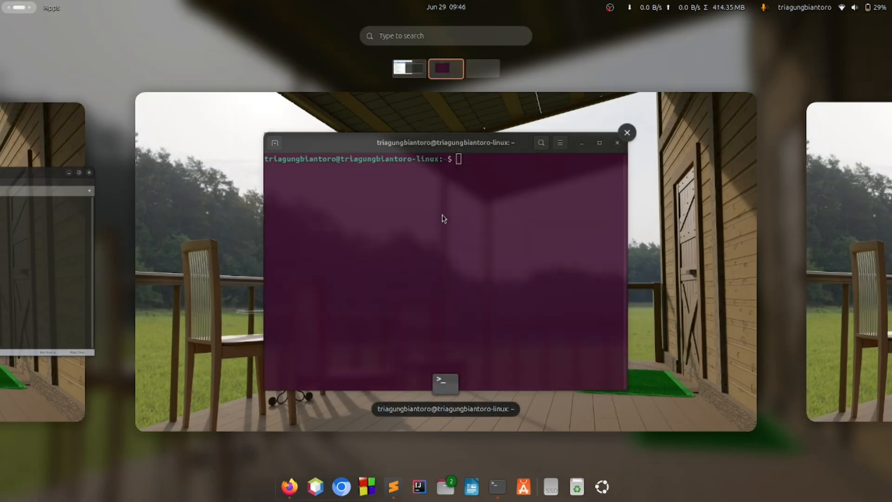
click(402, 69)
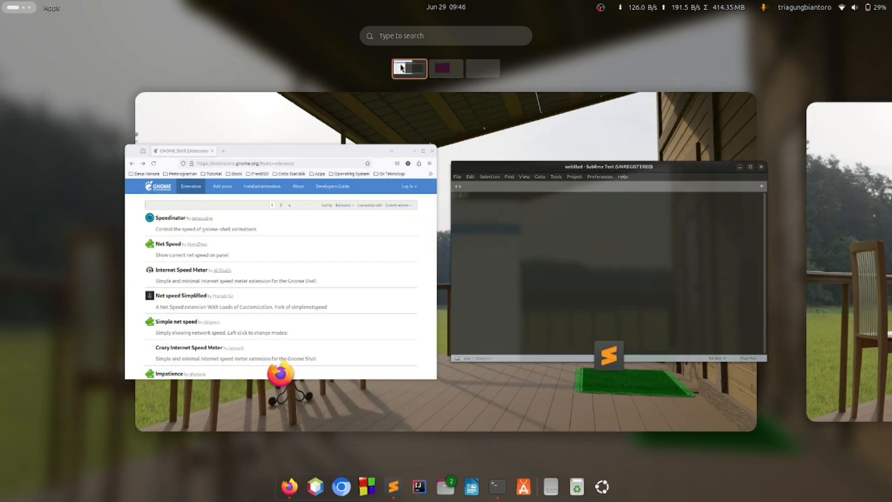
click(470, 69)
click(450, 71)
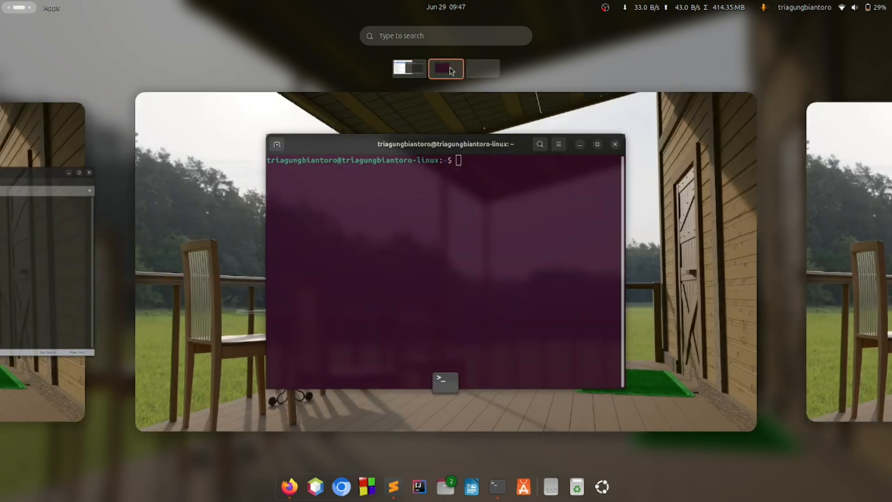
click(422, 70)
click(454, 69)
click(473, 70)
click(511, 272)
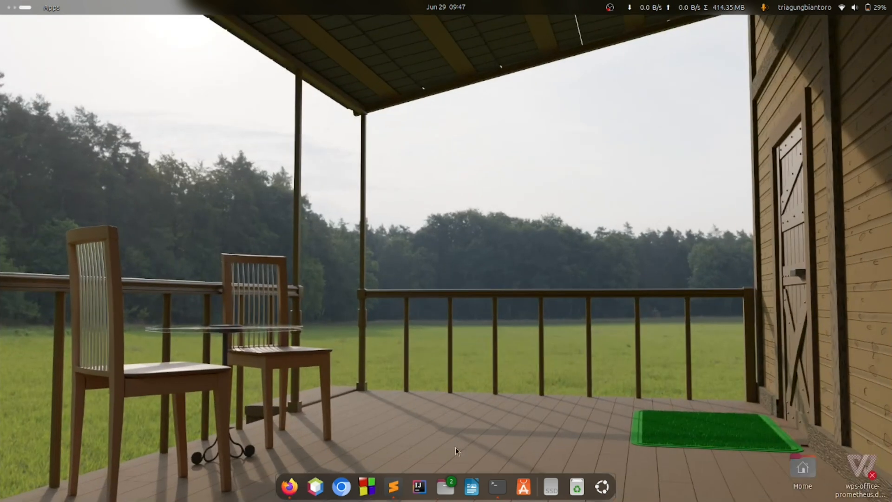
- Search the applications for "cal" and launch LibreOffice Calc on the third workspace
click(602, 486)
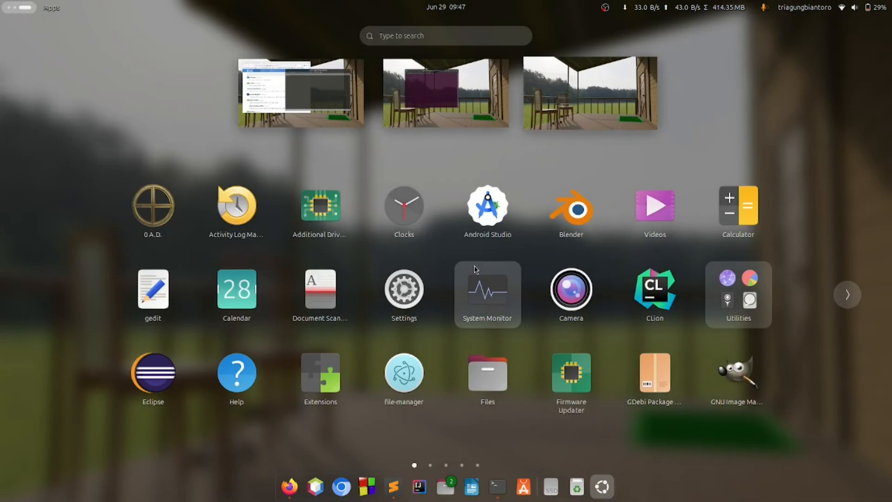
text(w)
key(BackSpace)
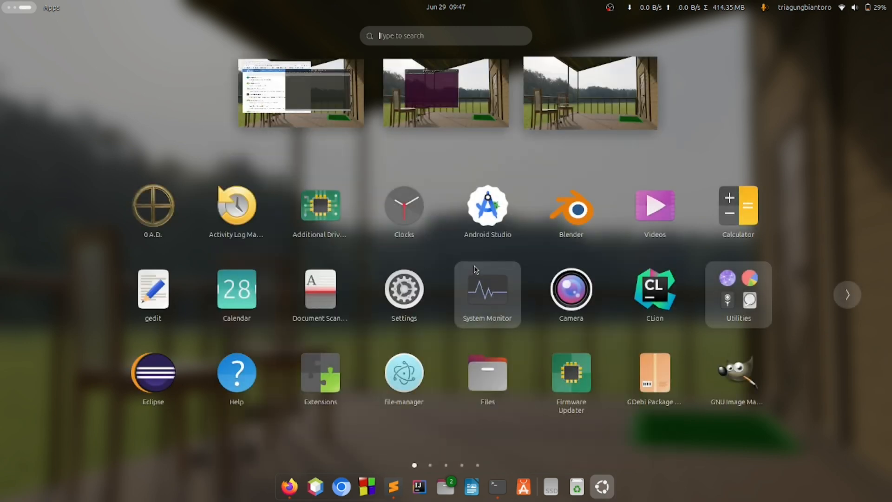
text(cal)
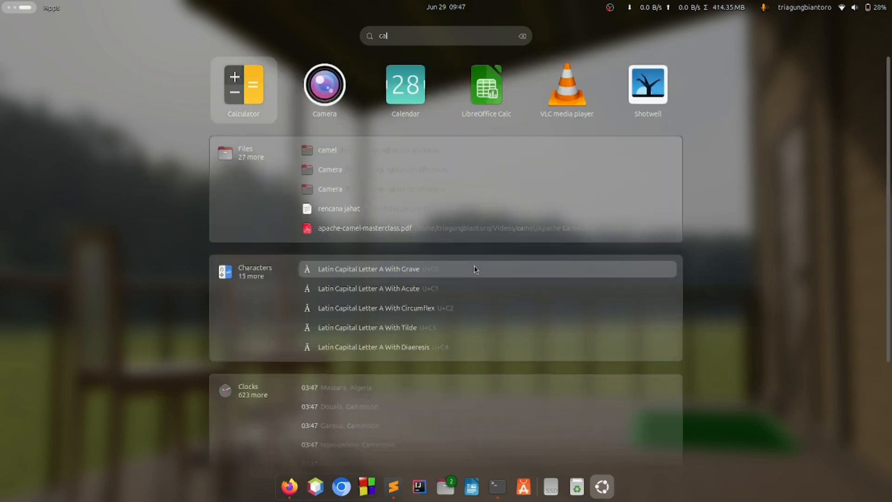
click(480, 113)
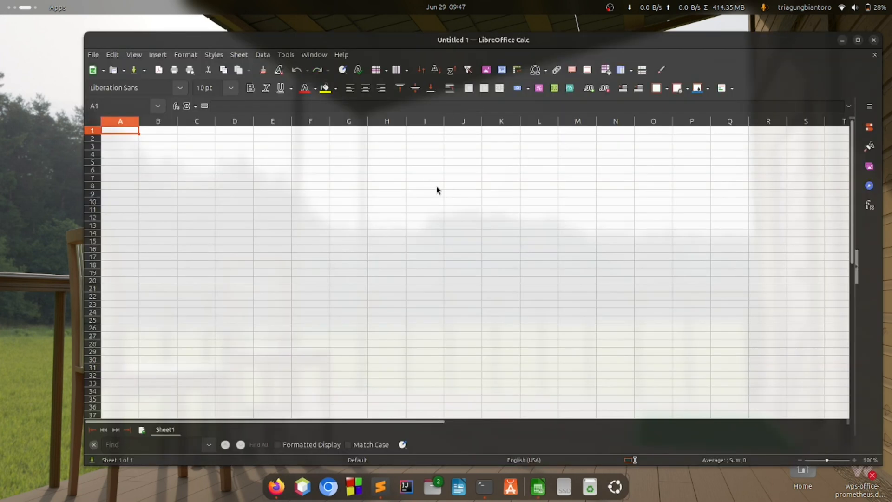
- Cycle through the workspaces in the activities overview, enter the second one and close its terminal window
click(16, 12)
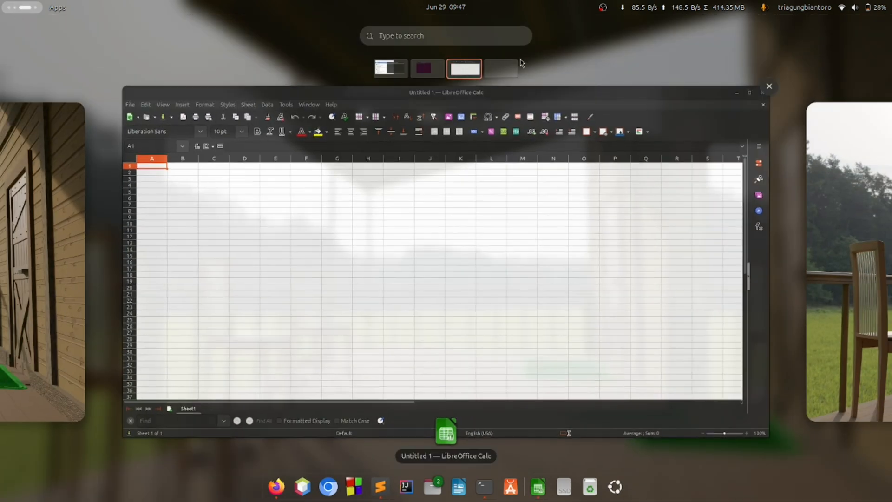
click(489, 68)
click(473, 70)
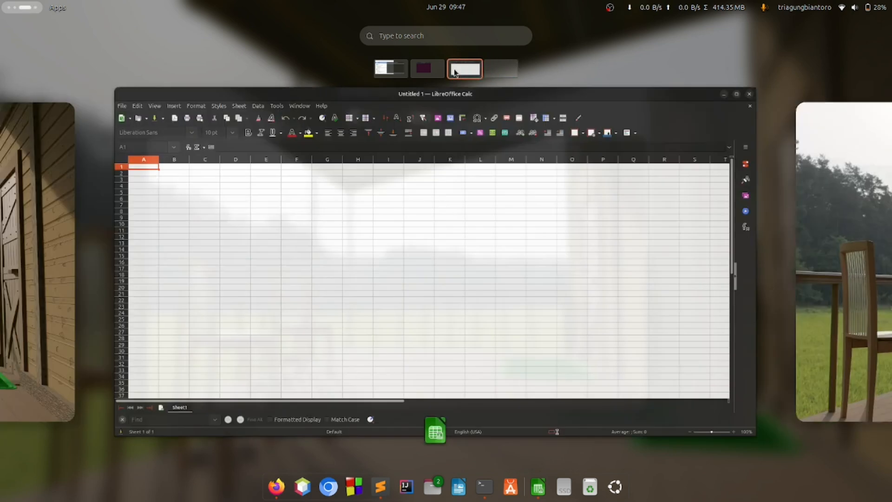
click(433, 70)
click(402, 73)
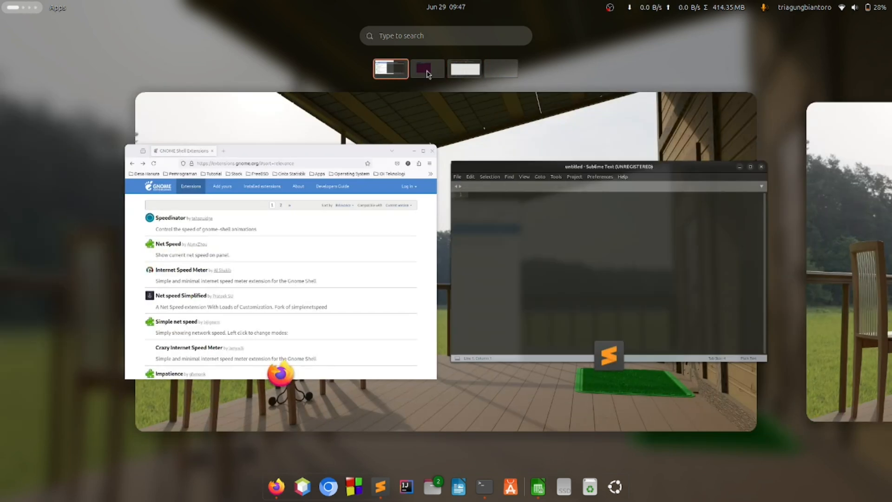
click(428, 74)
click(434, 213)
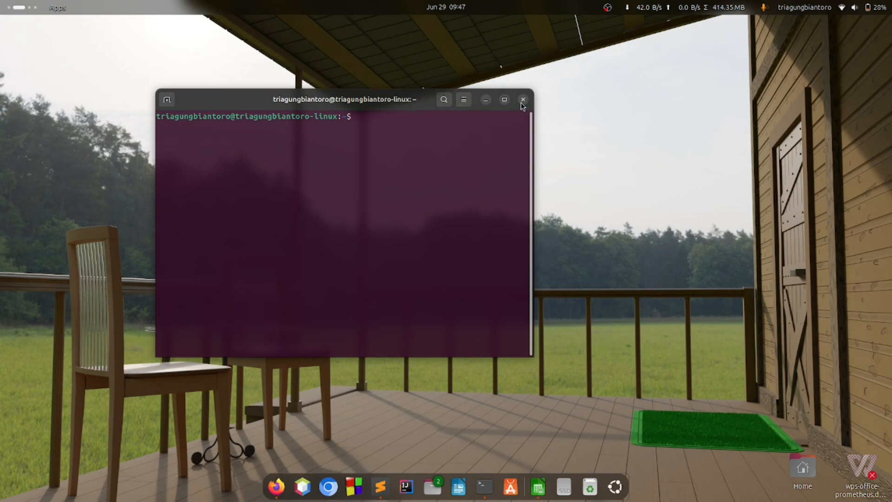
click(523, 100)
- Close the LibreOffice Calc window from within the activities overview
click(21, 7)
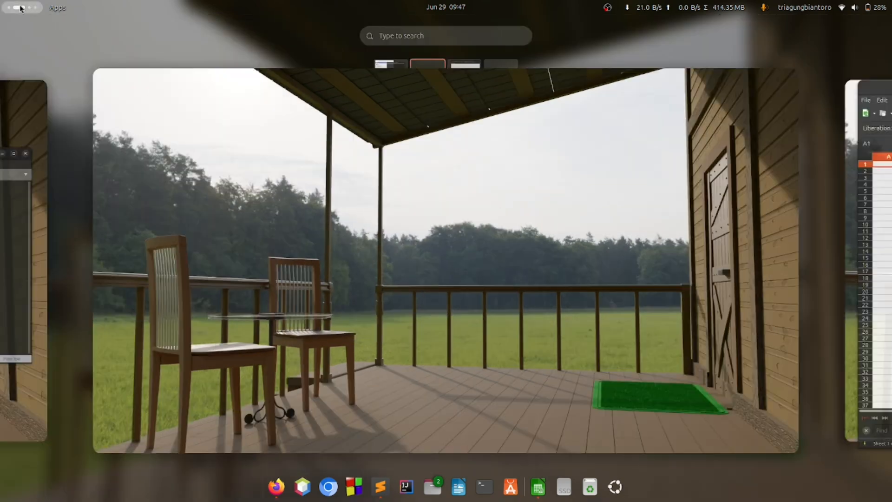
click(500, 188)
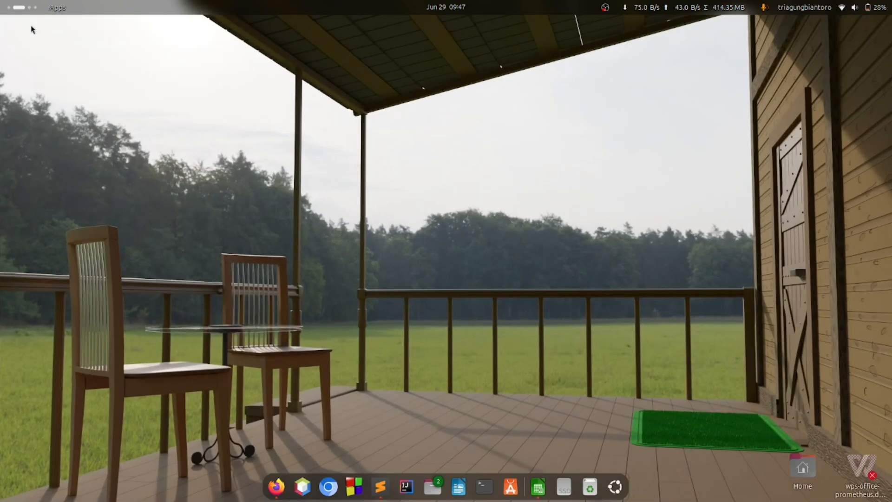
click(20, 8)
click(829, 213)
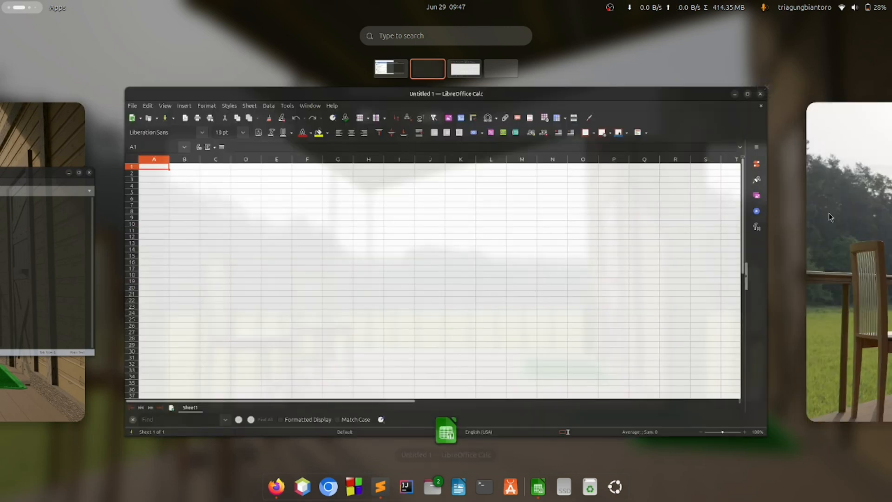
click(767, 91)
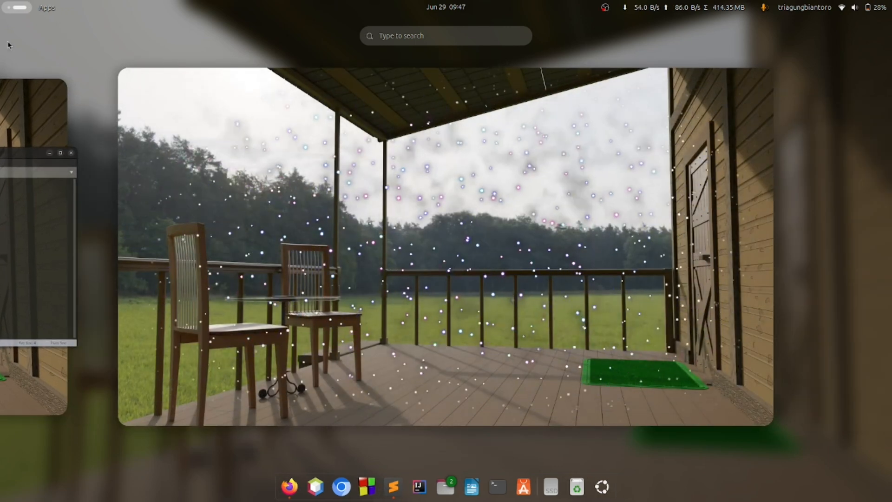
- Return to the first workspace through the activities overview and close the Sublime Text window
click(11, 7)
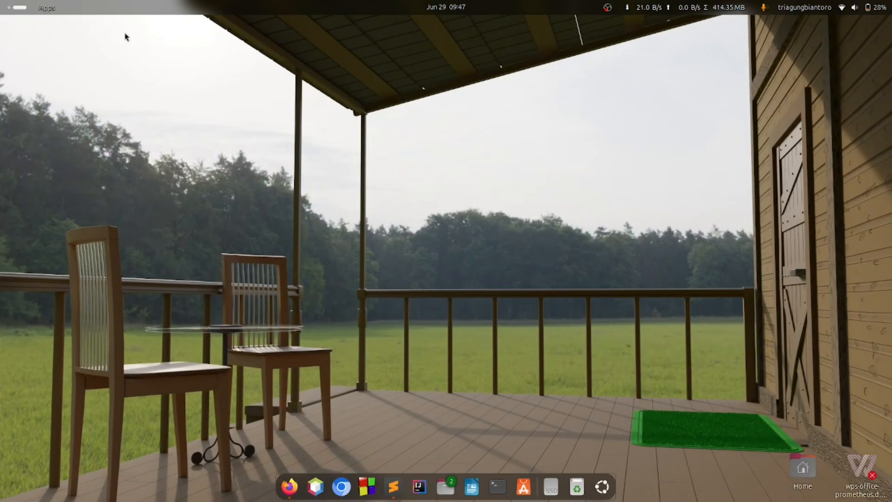
click(11, 7)
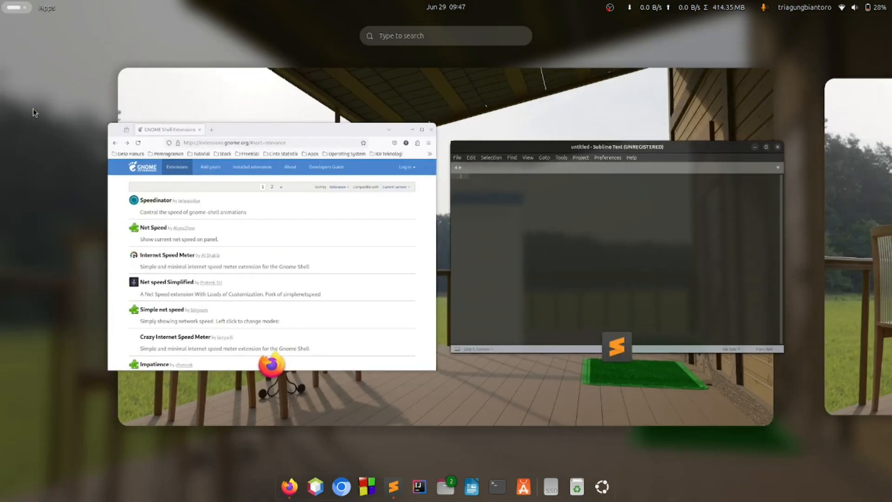
click(305, 101)
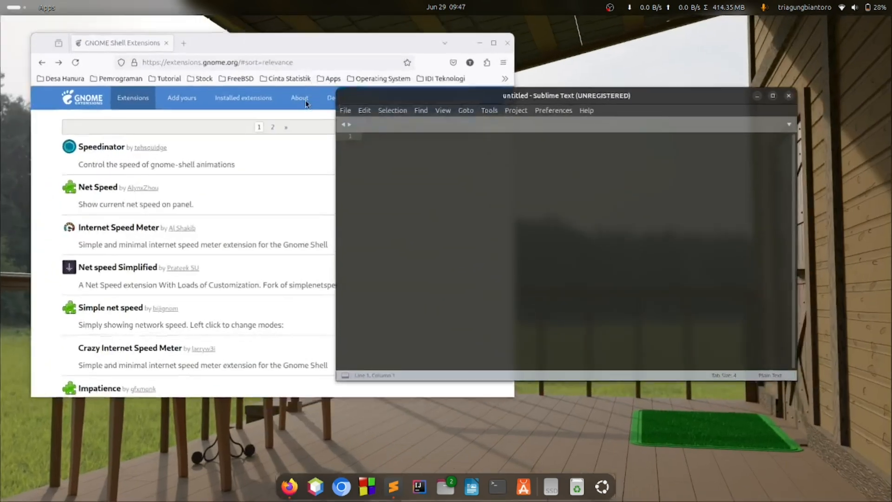
click(788, 98)
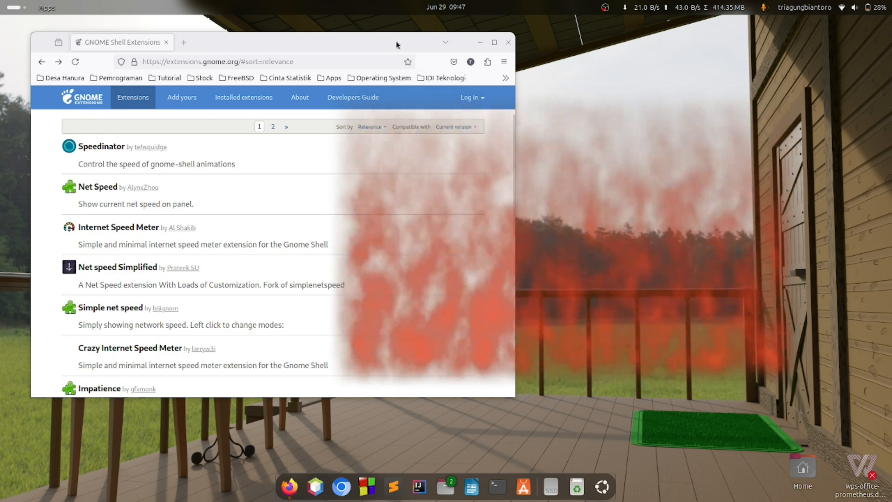
- Widen the browser window, shift it toward the screen edge and tile it to the left half of the desktop
mouse_move(388, 44)
mouse_down()
mouse_move(400, 45)
mouse_move(387, 42)
mouse_up()
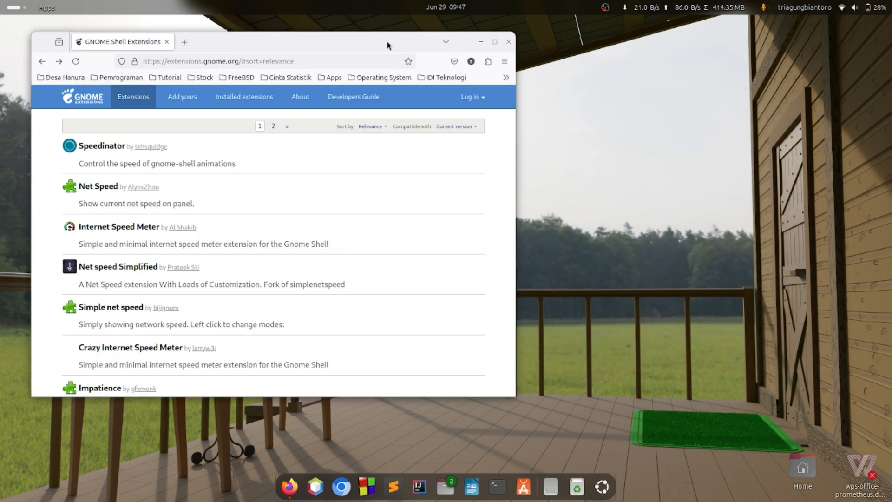
drag(516, 229, 565, 227)
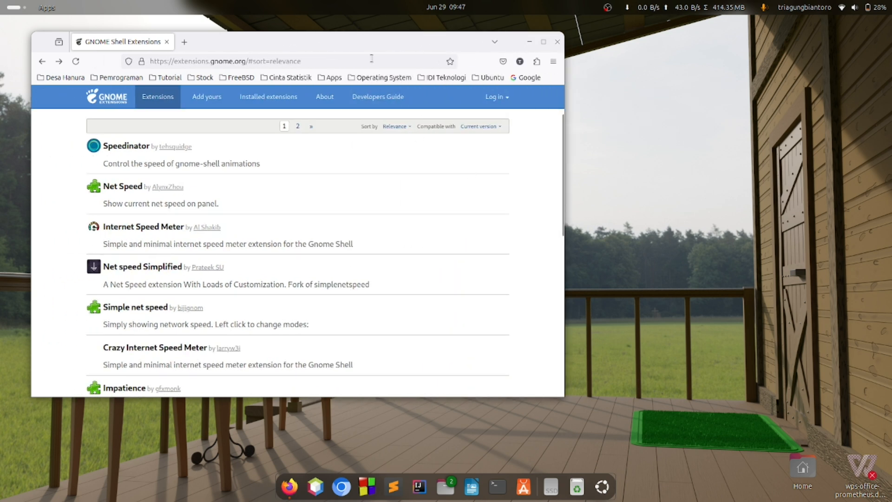
drag(371, 44, 363, 47)
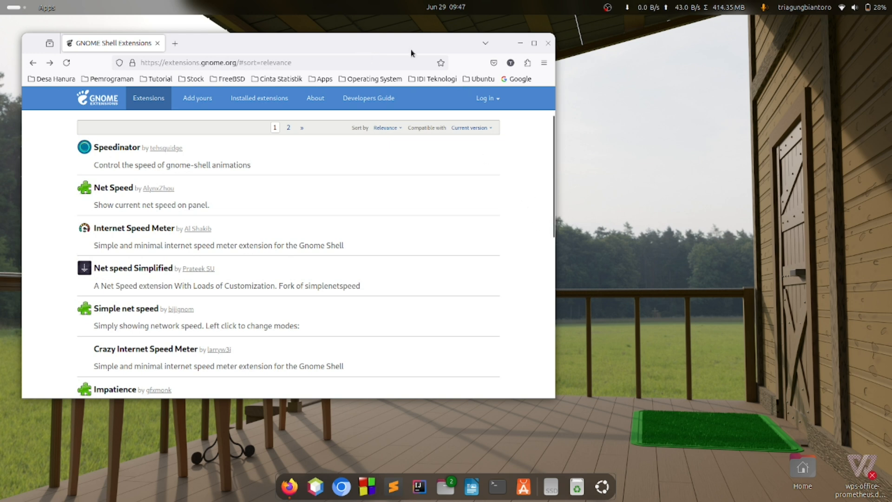
drag(411, 50, 403, 51)
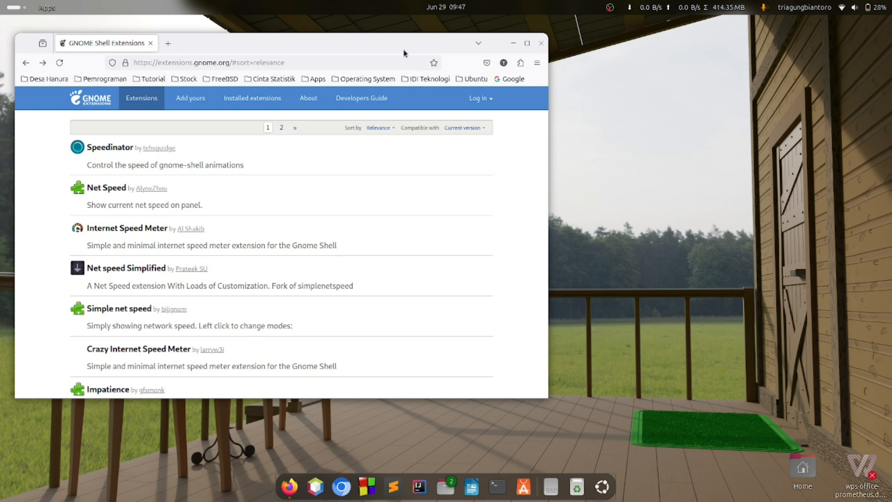
key(super+Left)
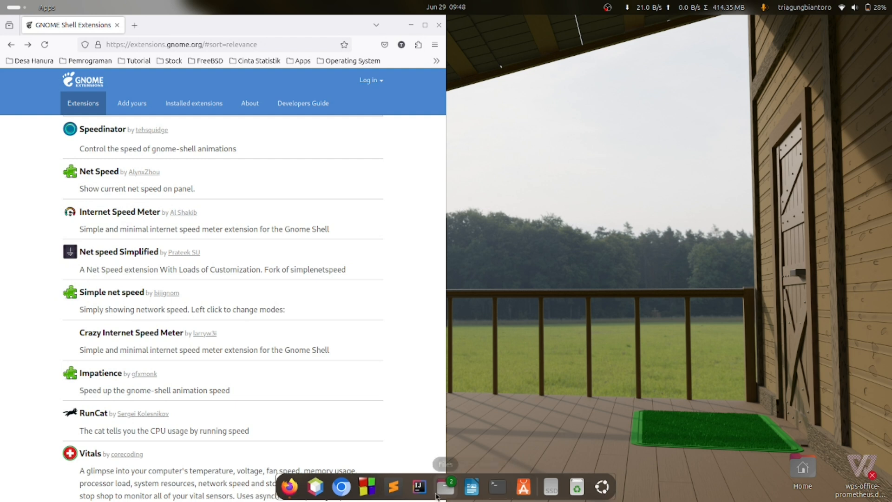
- Open Sublime Text over the tiled browser, move its window slightly and decline the new version download
click(393, 487)
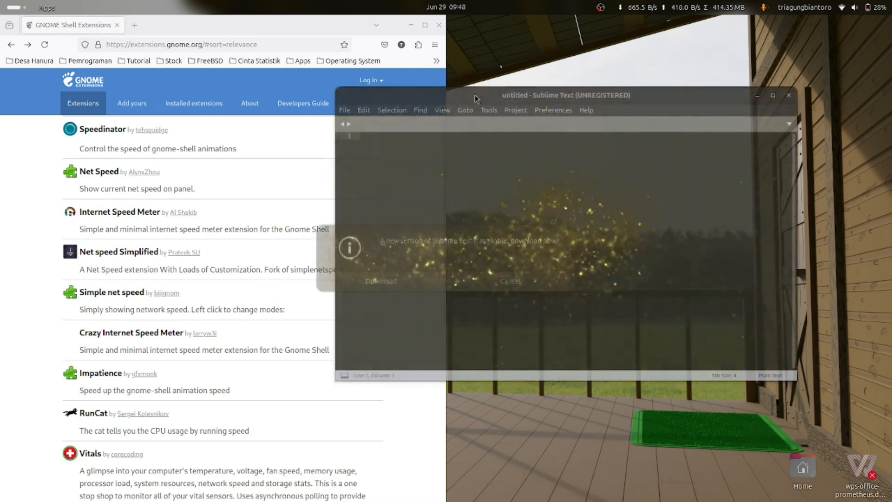
drag(474, 98, 455, 90)
click(486, 281)
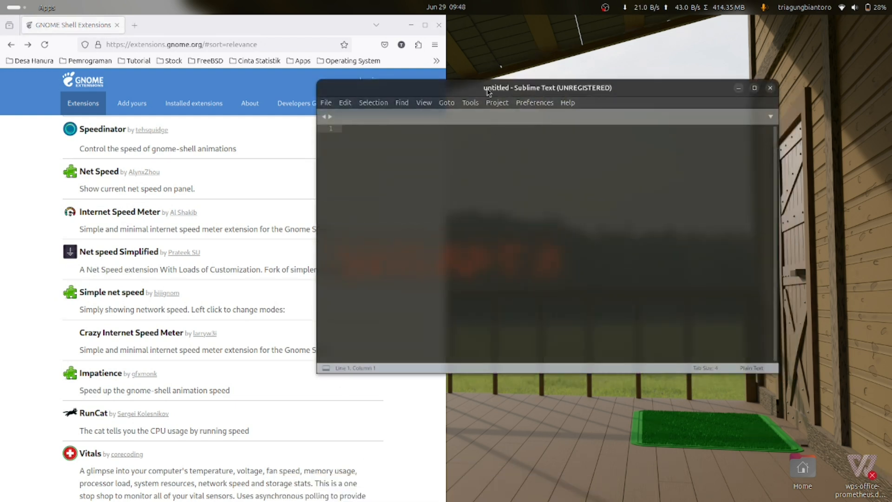
- Tile Sublime Text to the right half of the desktop and widen it by shifting the divider shared with the browser
key(super)
key(super)
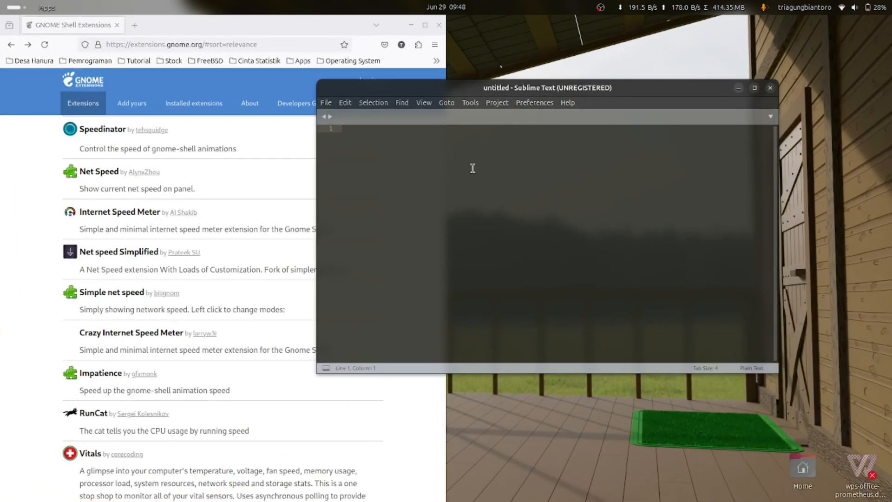
key(super+Right)
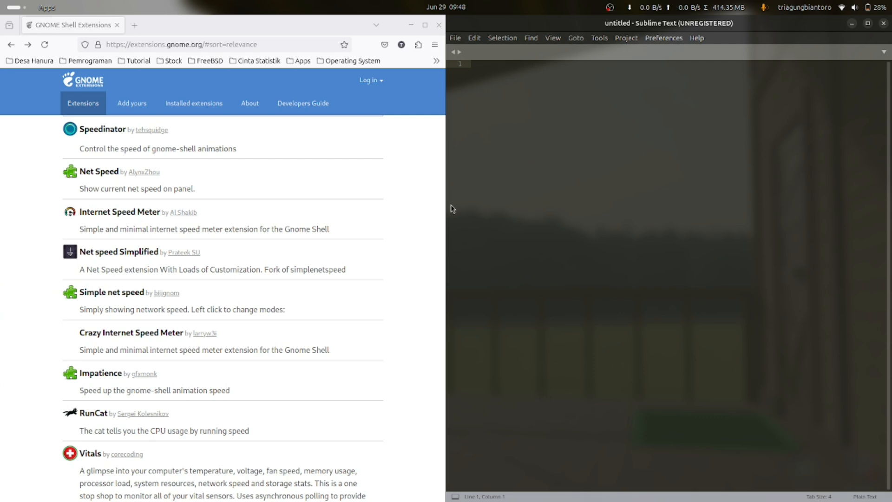
drag(446, 201, 421, 239)
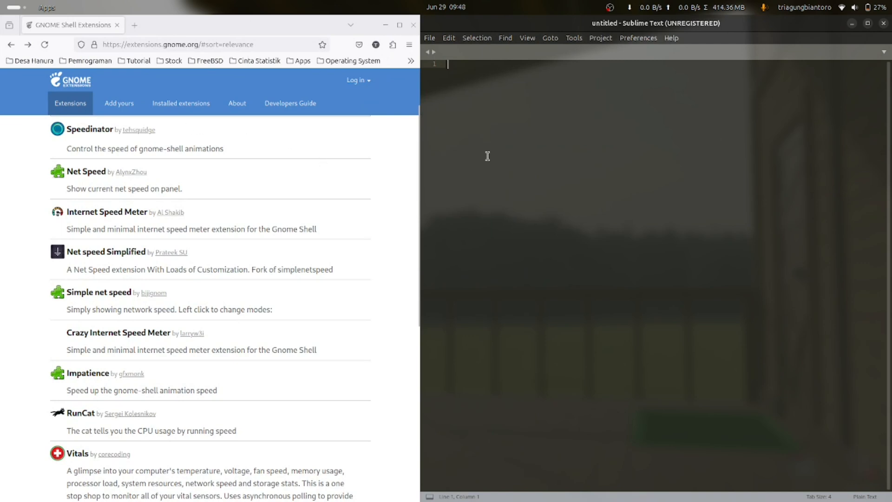
- Open YouTube in a new browser tab beside Sublime Text and close that tab
click(127, 26)
click(126, 26)
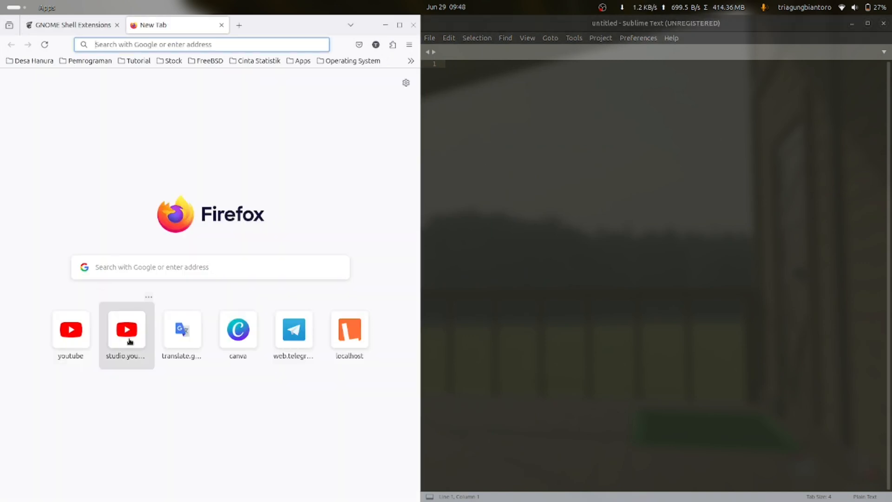
click(89, 341)
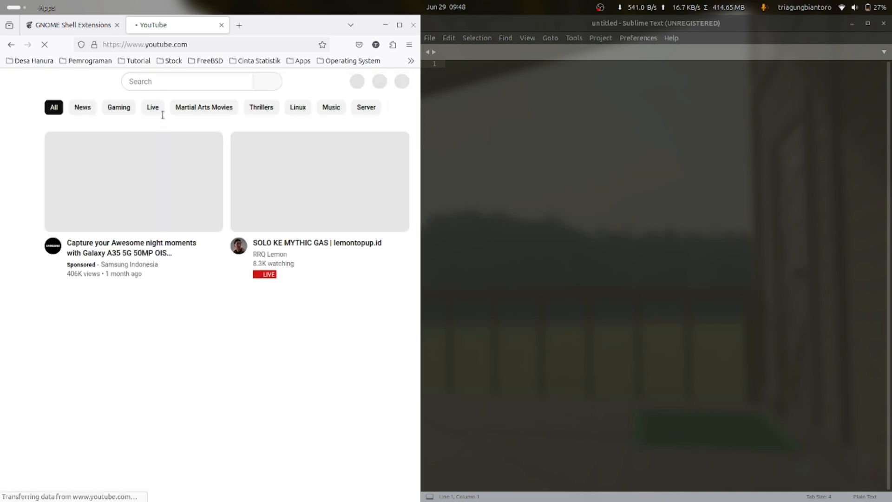
click(222, 26)
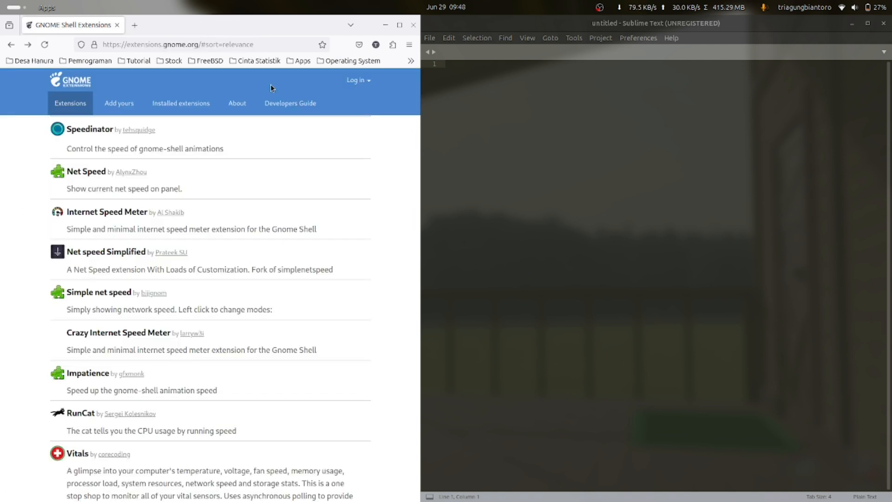
- Close the browser and pull Sublime Text out of its tile into a floating window near the desktop's center
click(419, 27)
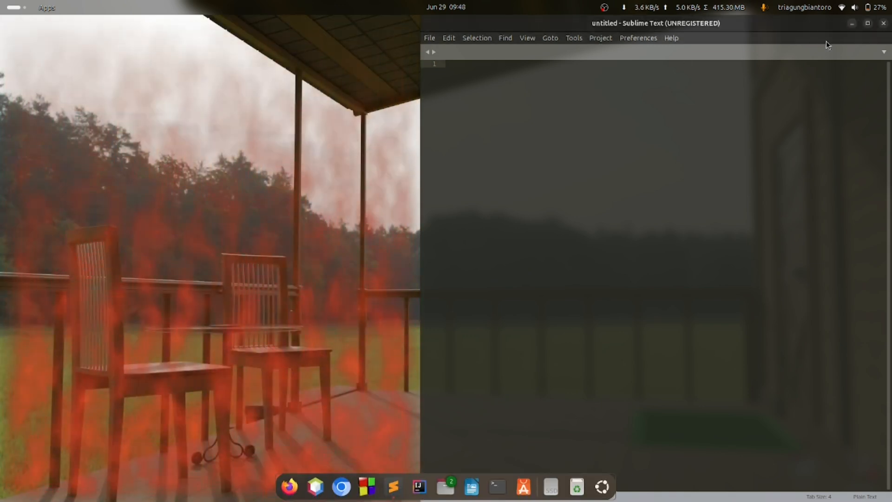
mouse_move(802, 28)
mouse_down()
mouse_move(605, 44)
mouse_move(497, 71)
mouse_up()
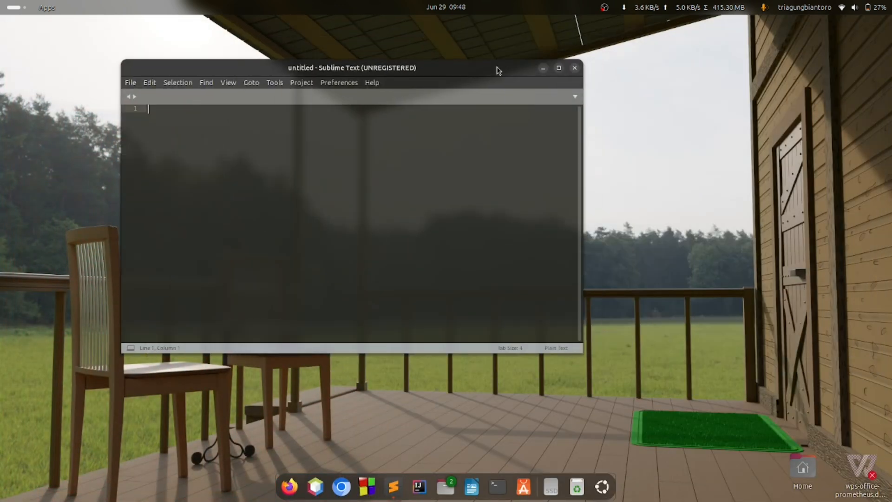
- Close Sublime Text, then open the Files file manager and shift its window slightly toward the desktop's upper left
click(574, 68)
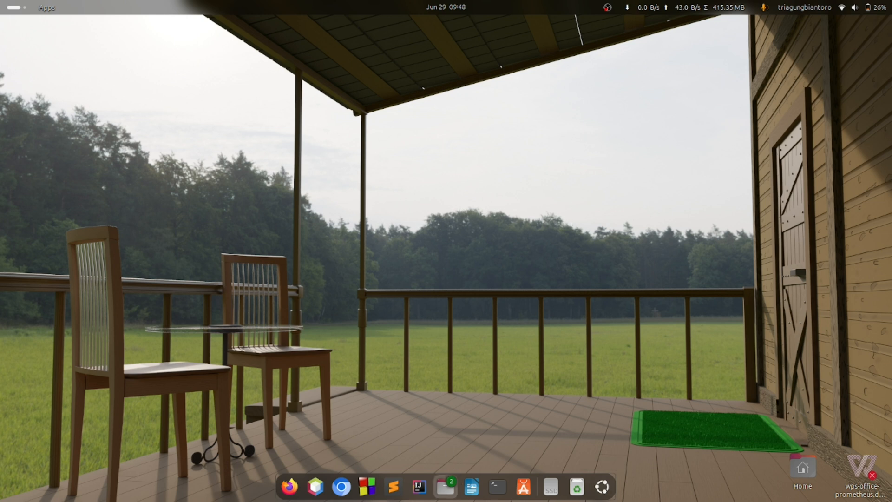
click(444, 487)
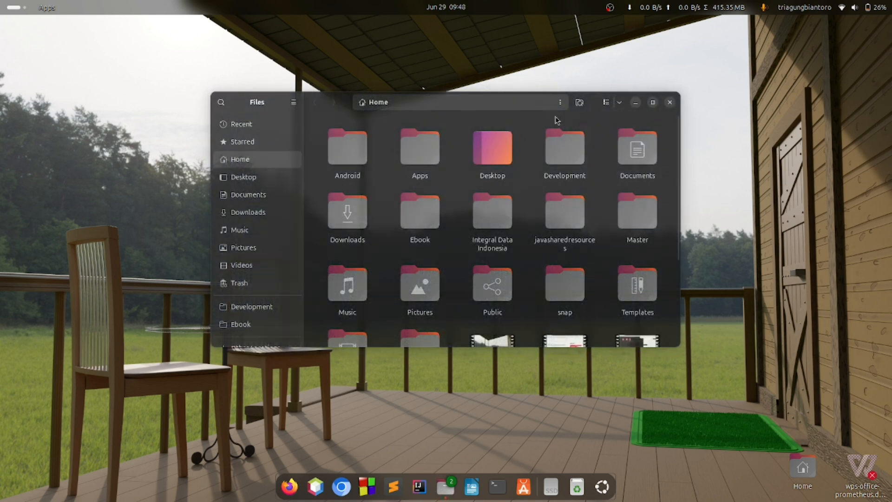
drag(589, 109, 557, 101)
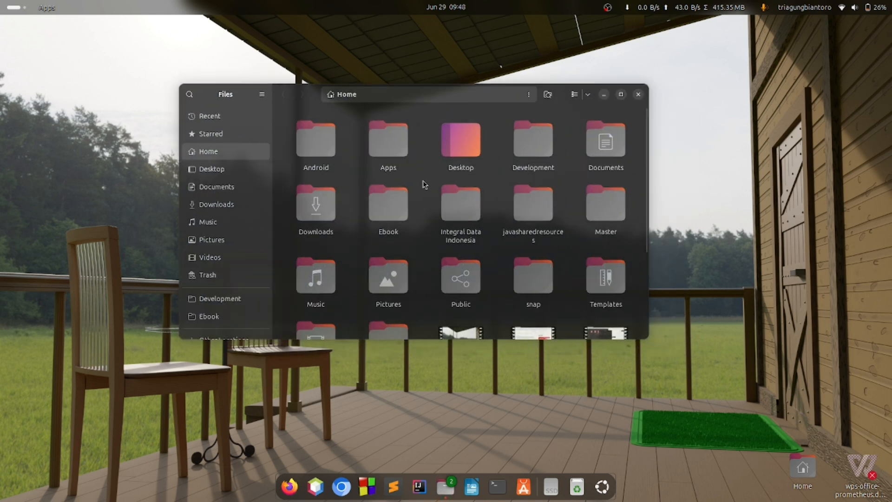
- Browse the device's drives under Other Locations, opening the 164 GB Volume and the Ubuntu volume
scroll(232, 240, down, 1)
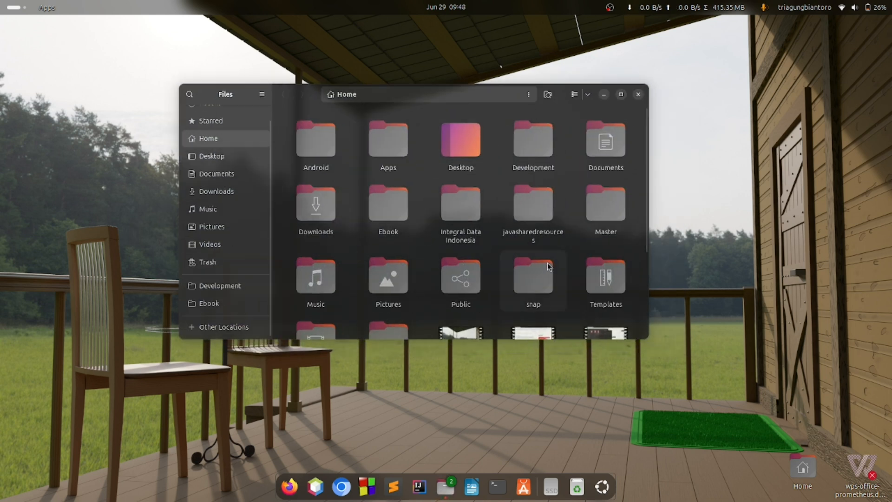
click(216, 332)
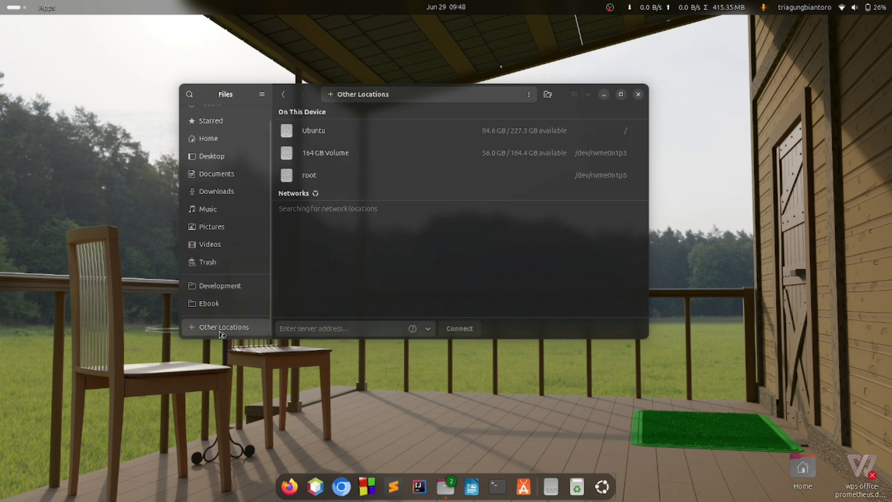
click(341, 154)
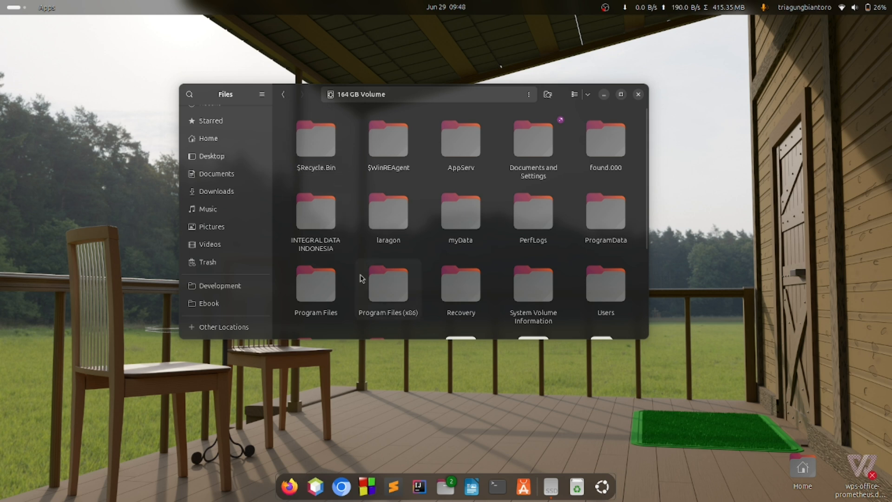
click(238, 326)
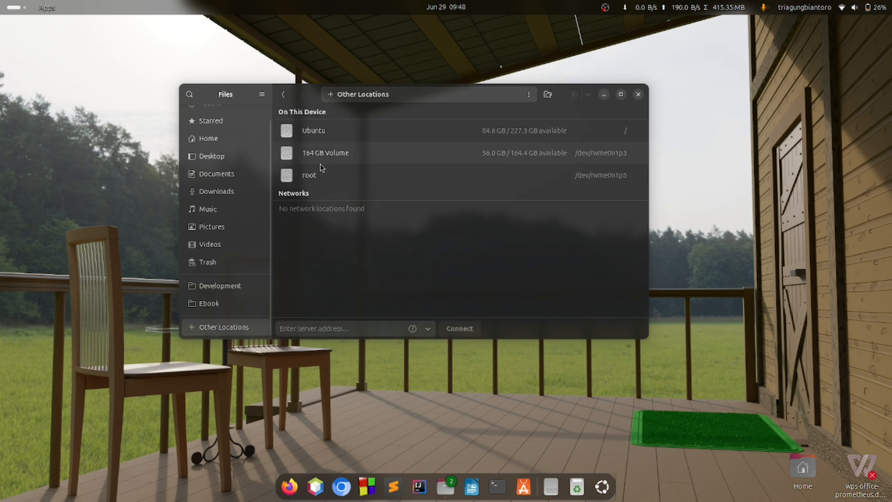
click(316, 132)
- Return to the Home folder in the file manager and close its window
scroll(225, 172, up, 1)
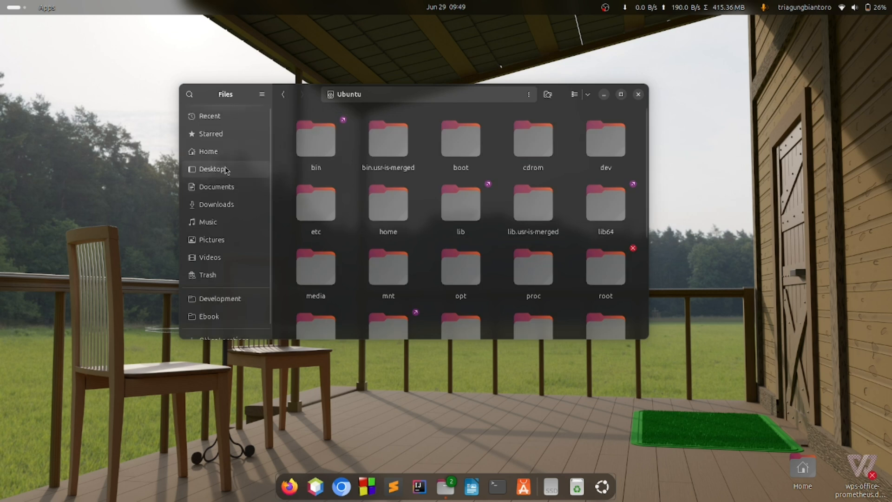
click(225, 157)
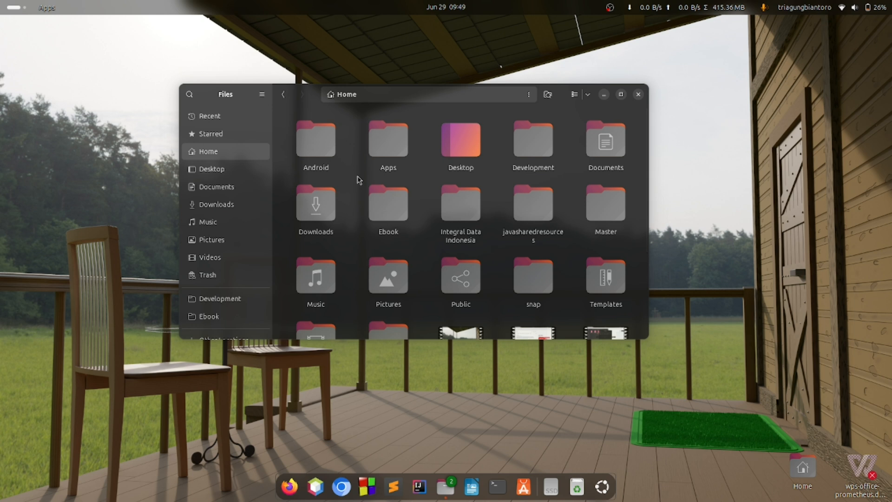
click(641, 95)
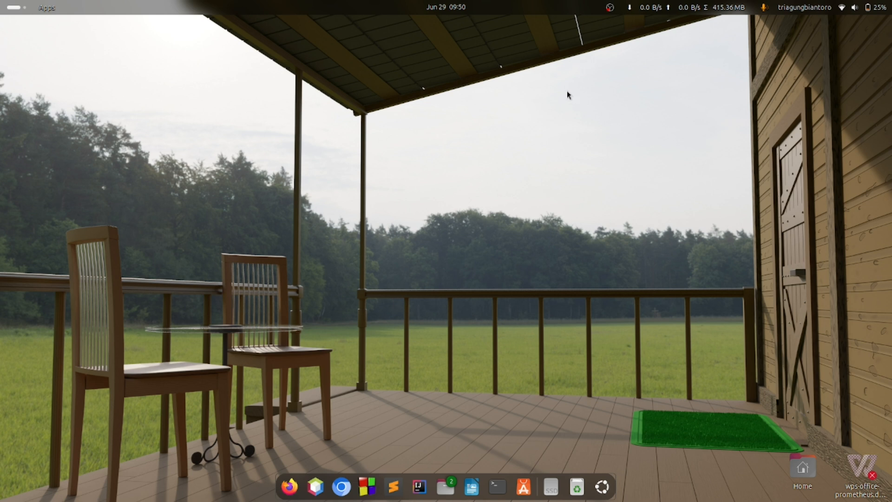
click(610, 7)
click(617, 116)
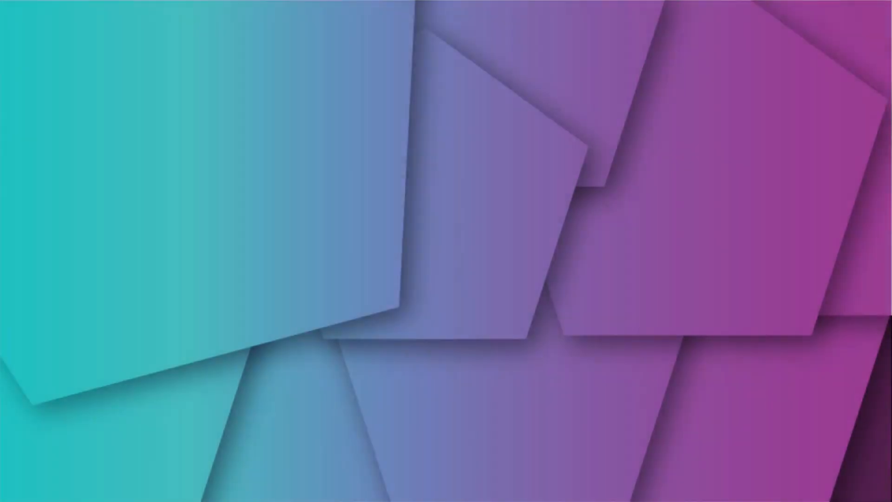